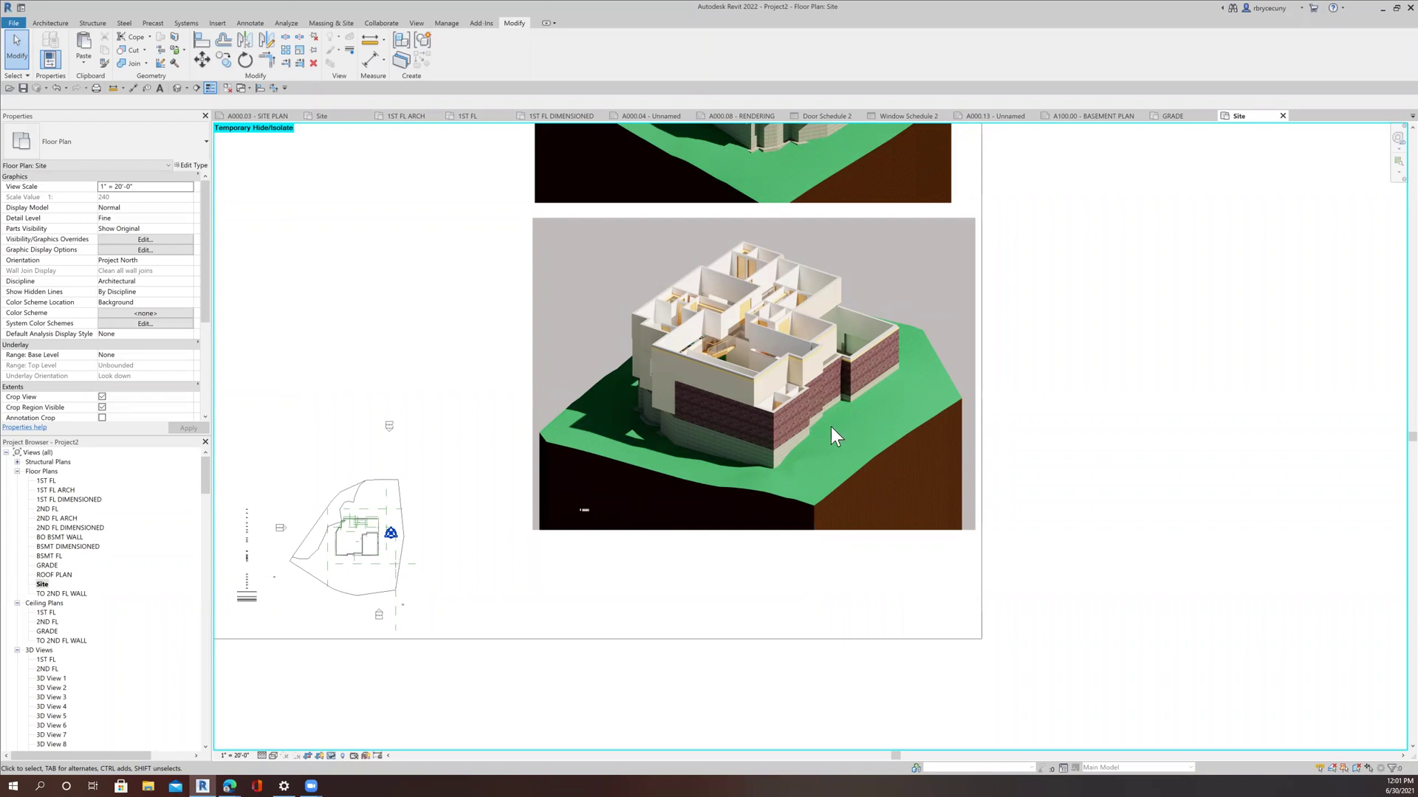
# Examine the Site plan around the house and check the outline of the topography surface
pyautogui.scroll(-5, 831, 426)
pyautogui.scroll(-1, 831, 427)
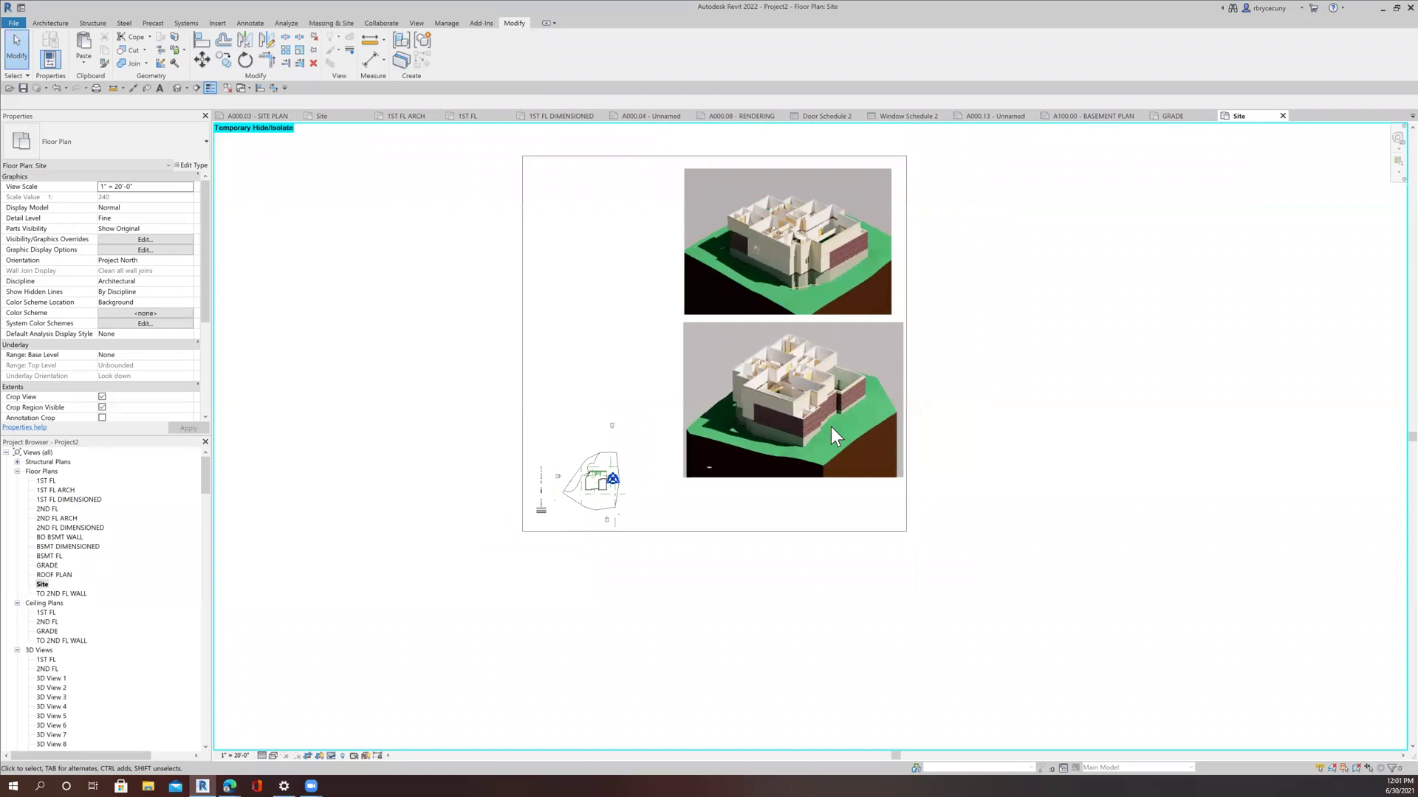
pyautogui.scroll(2, 813, 366)
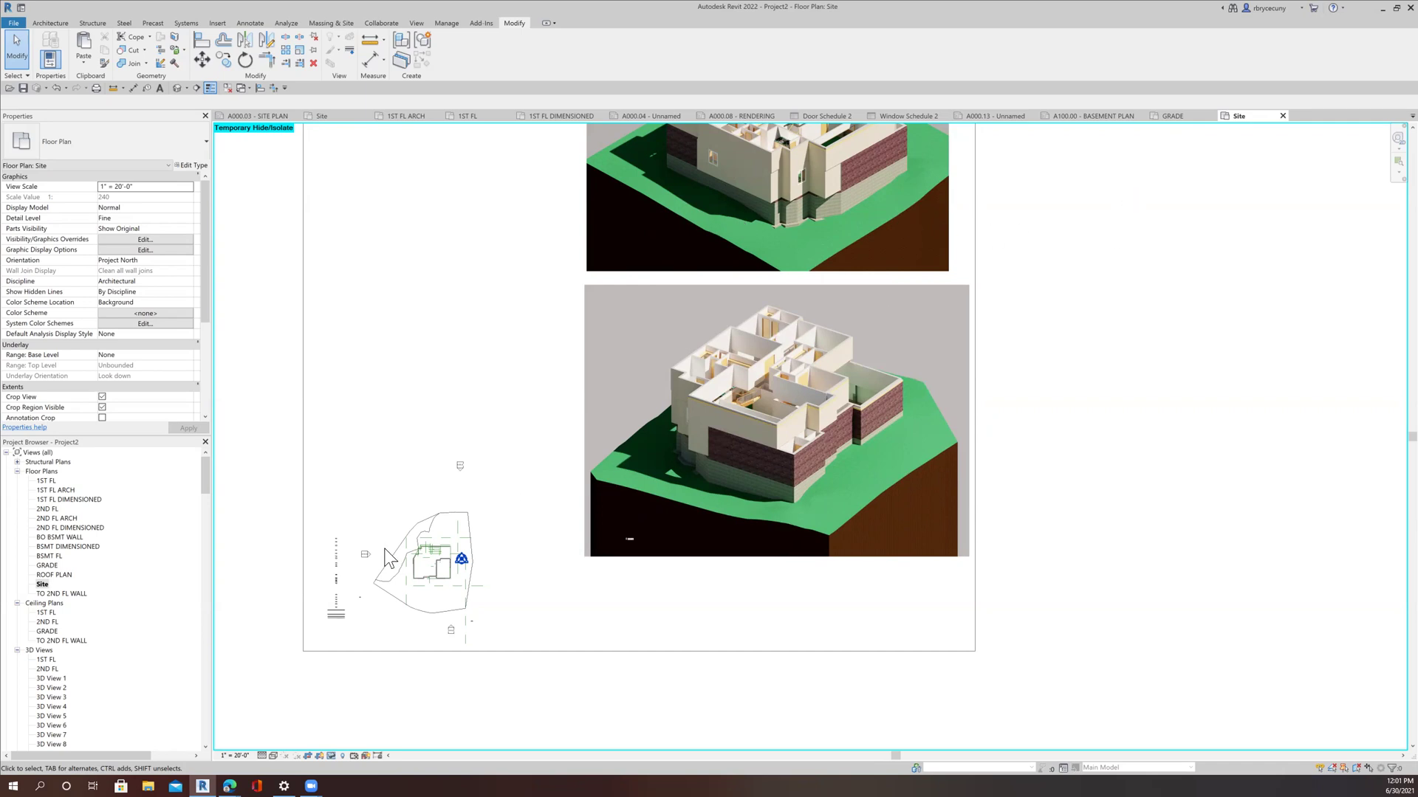
pyautogui.scroll(10, 437, 588)
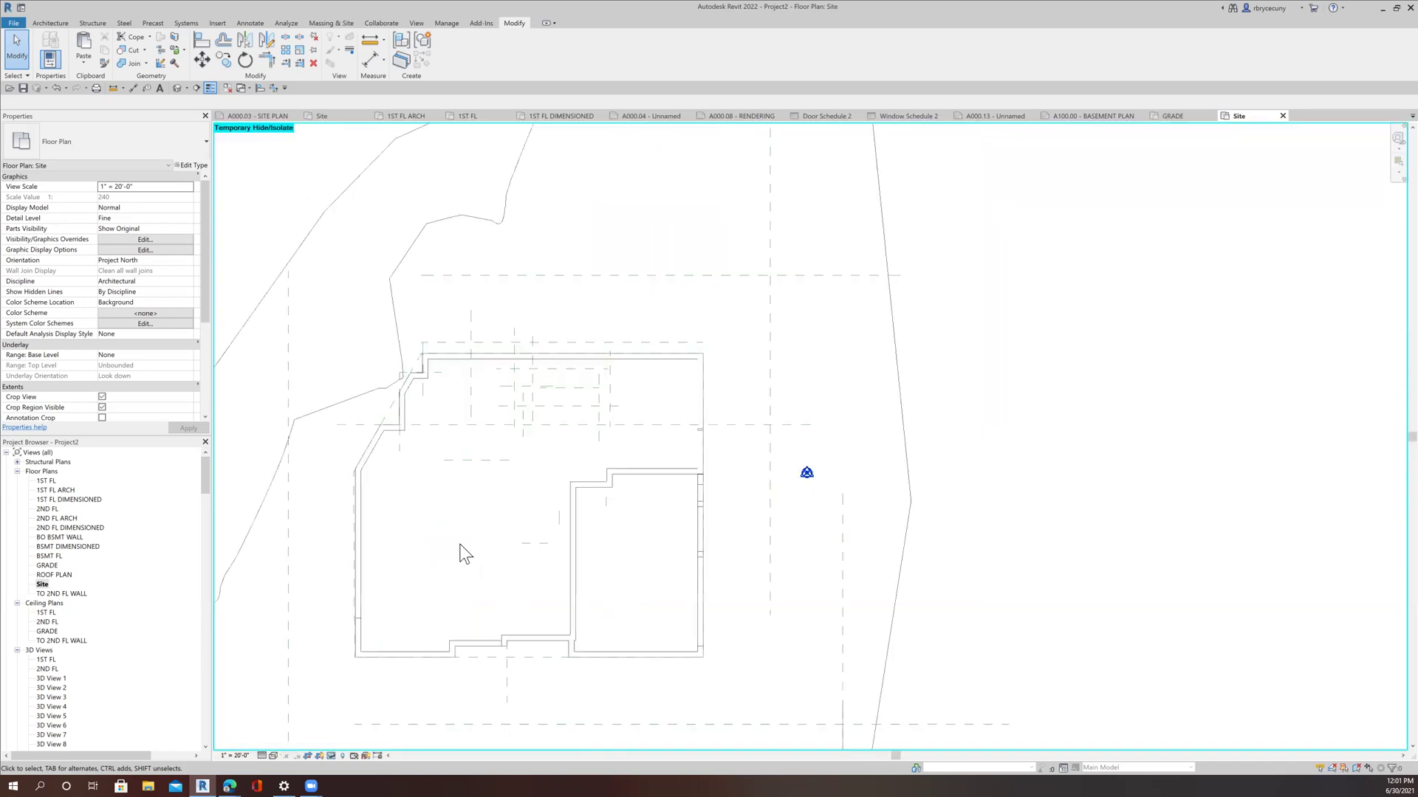
pyautogui.scroll(-2, 559, 517)
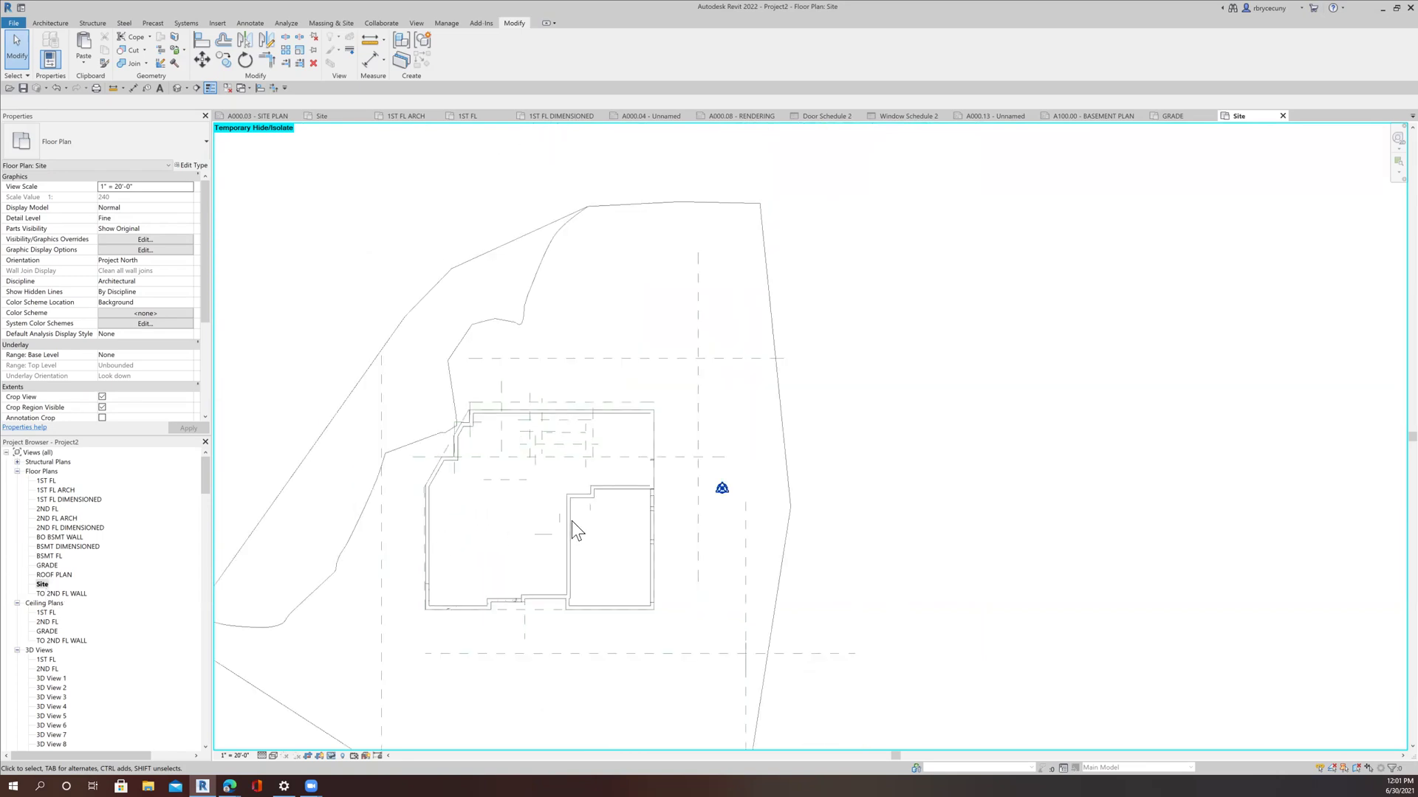
pyautogui.click(788, 471)
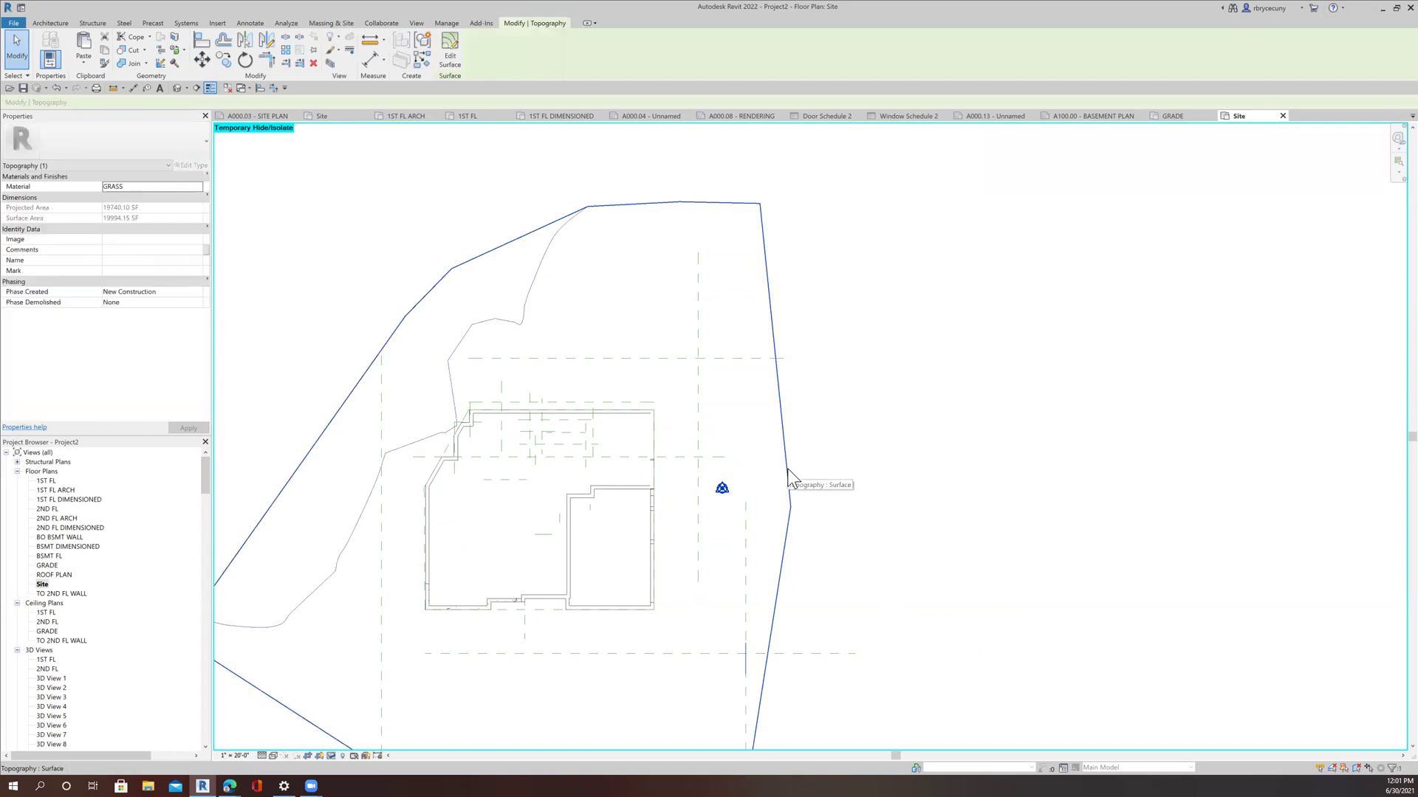
pyautogui.press('Escape')
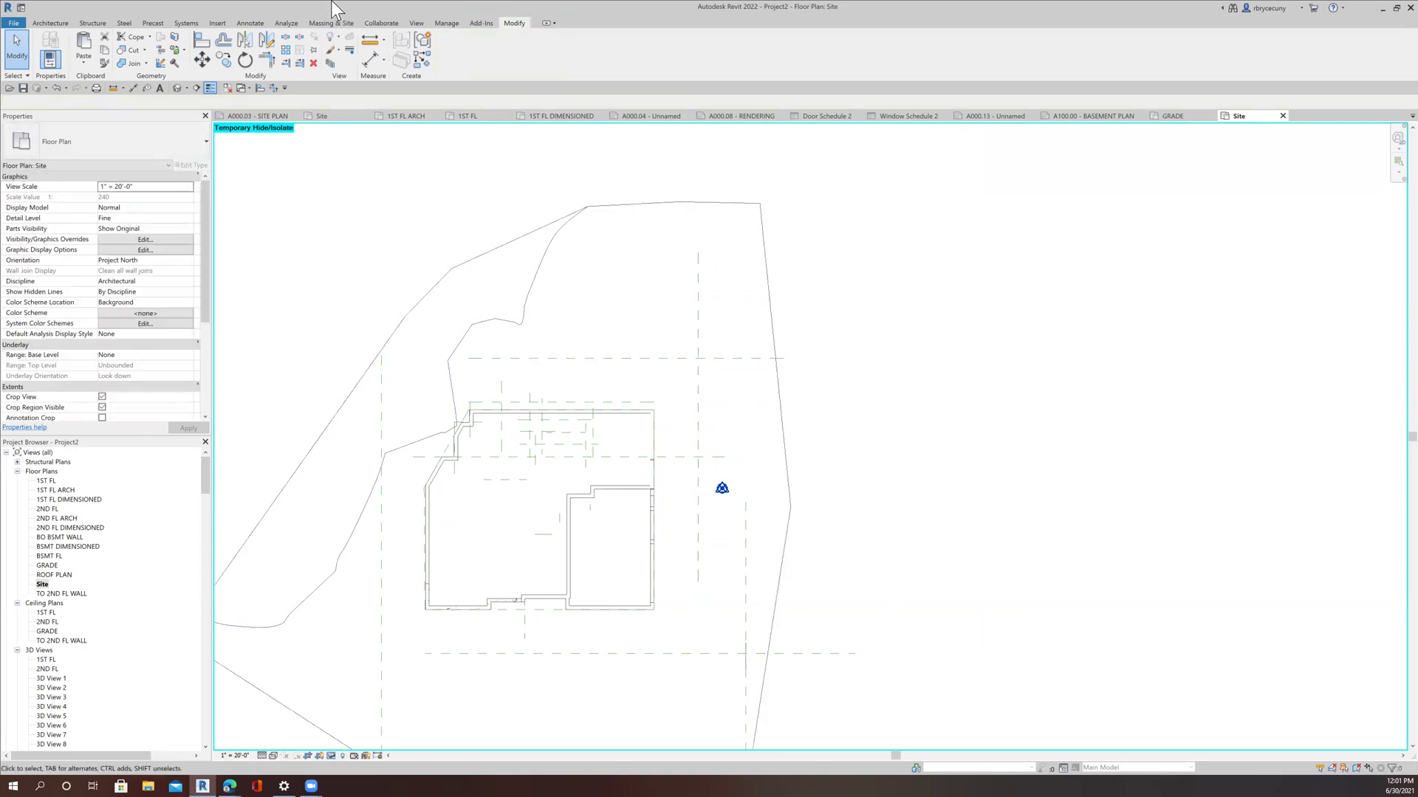
# Start a Building Pad with straight boundary lines along the house's upper outer wall and down its right wall to the garage
pyautogui.click(325, 24)
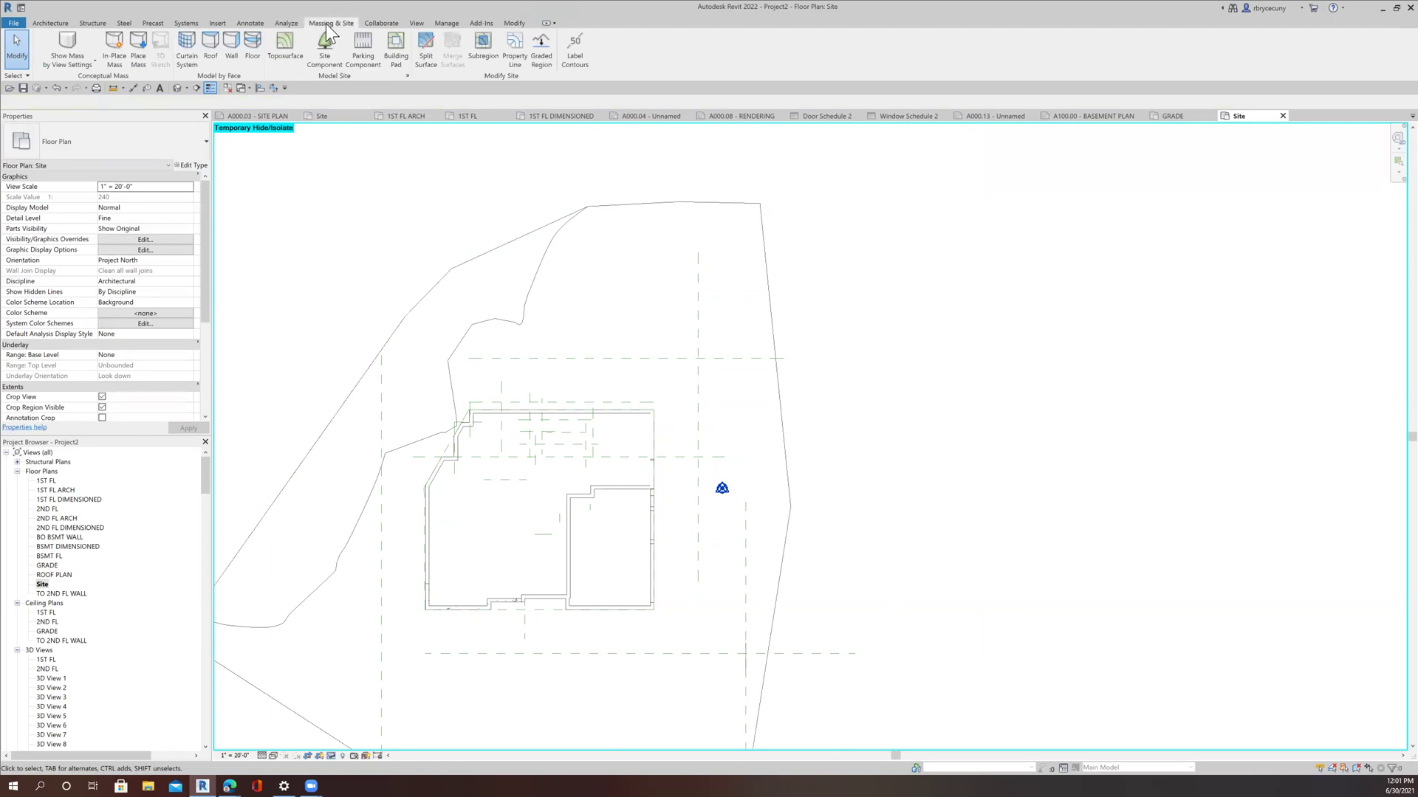
pyautogui.click(395, 44)
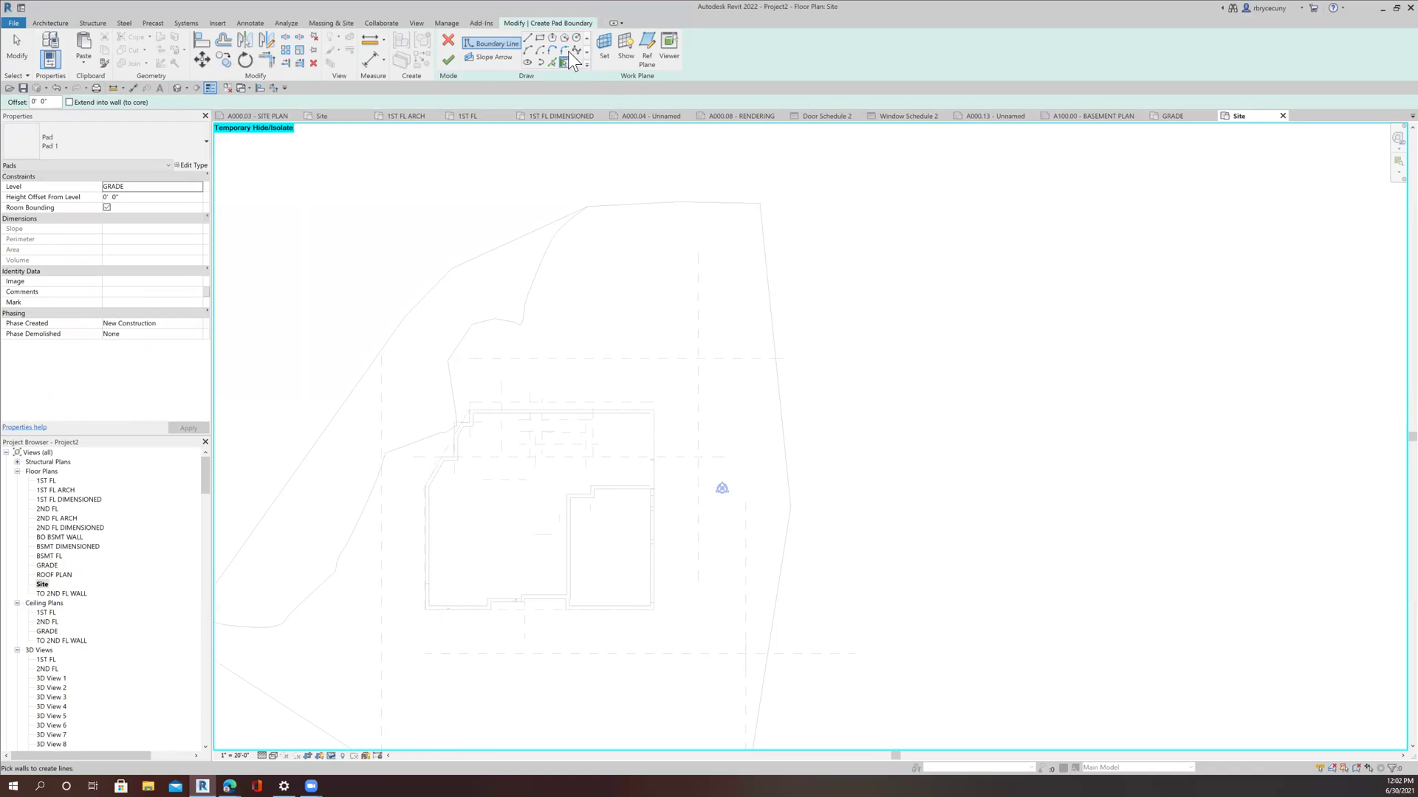
pyautogui.click(528, 37)
pyautogui.scroll(5, 480, 406)
pyautogui.click(413, 401)
pyautogui.scroll(-2, 460, 452)
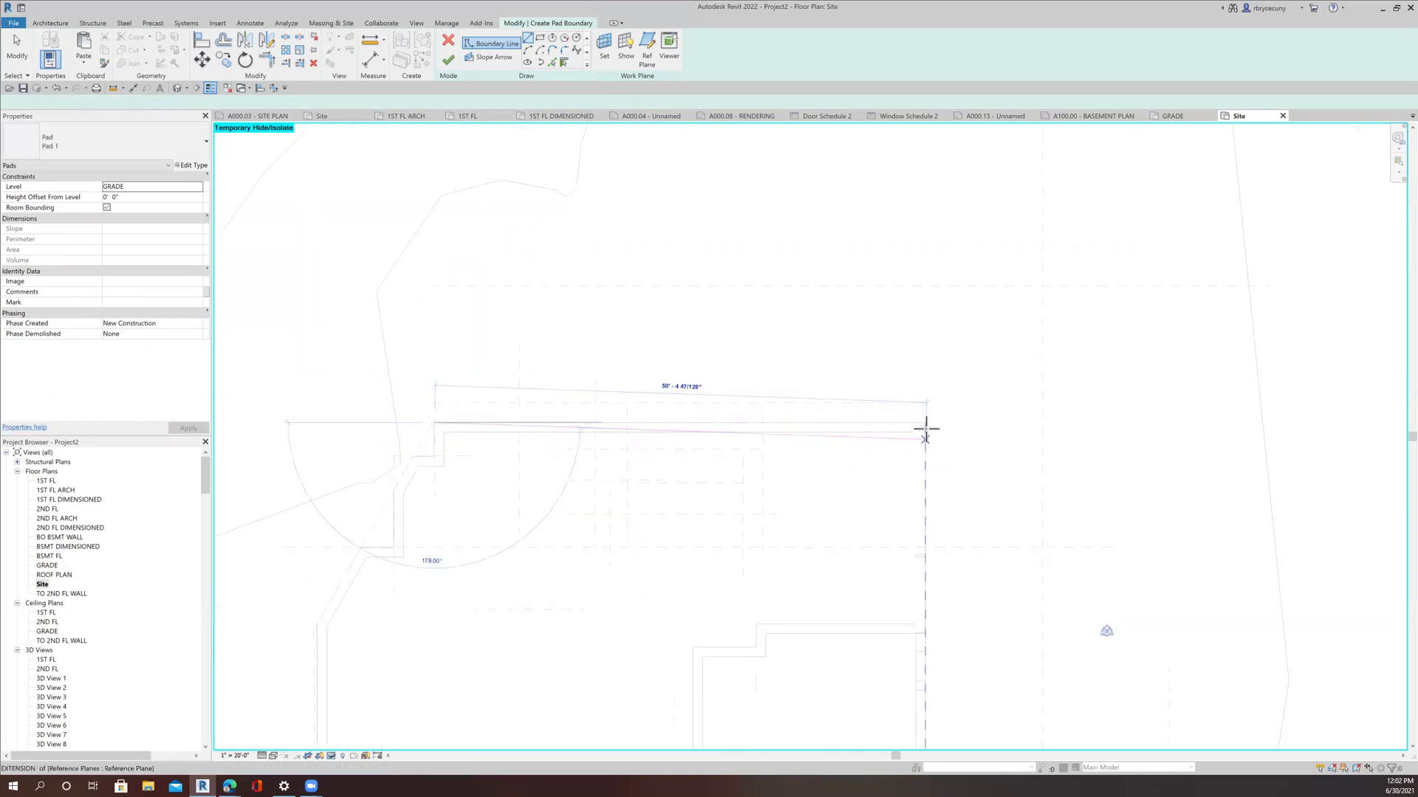
pyautogui.click(925, 422)
pyautogui.scroll(3, 930, 601)
pyautogui.scroll(3, 924, 669)
pyautogui.click(913, 683)
pyautogui.scroll(-3, 911, 680)
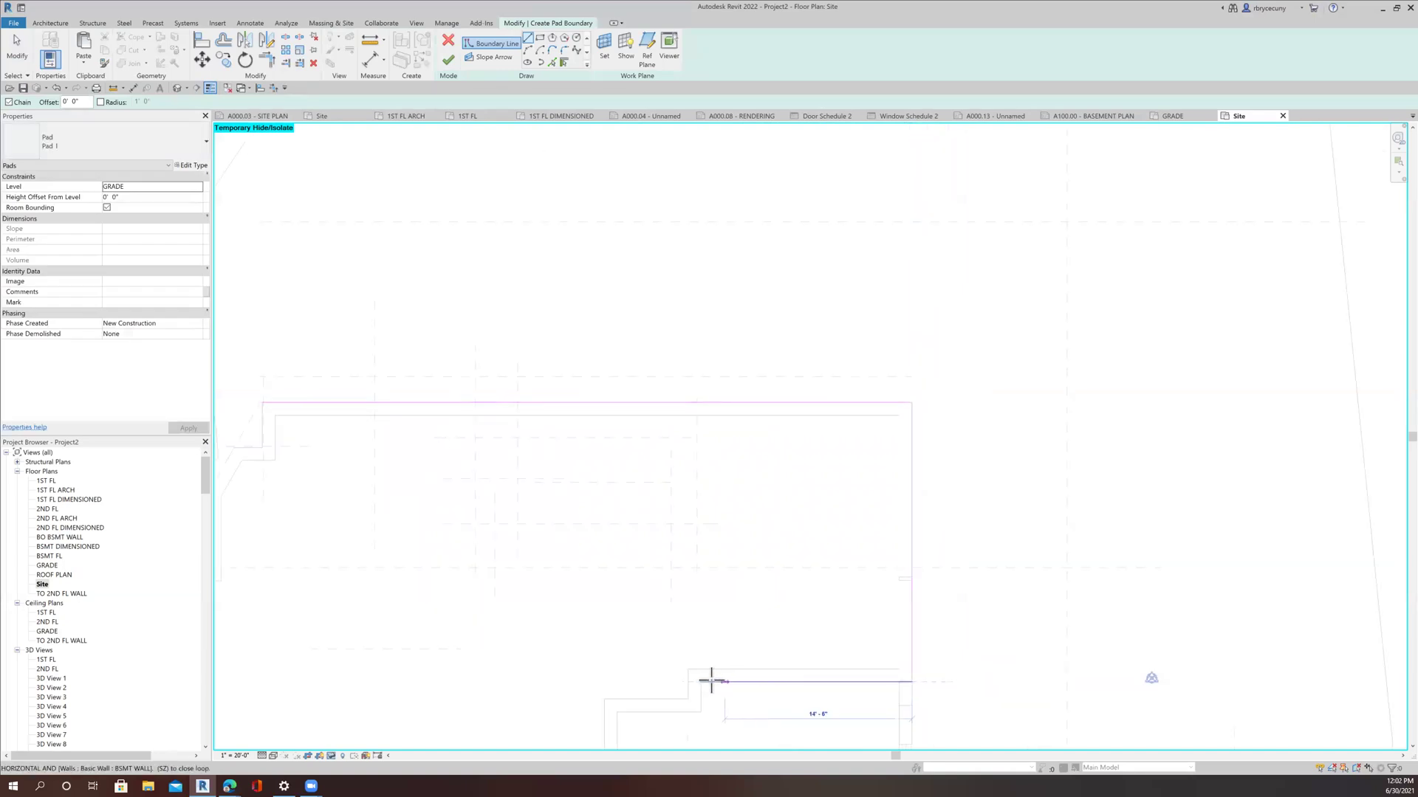
# Continue the pad boundary along the stepped basement wall behind the garage and down the wall between house and garage
pyautogui.click(703, 682)
pyautogui.click(701, 712)
pyautogui.click(617, 712)
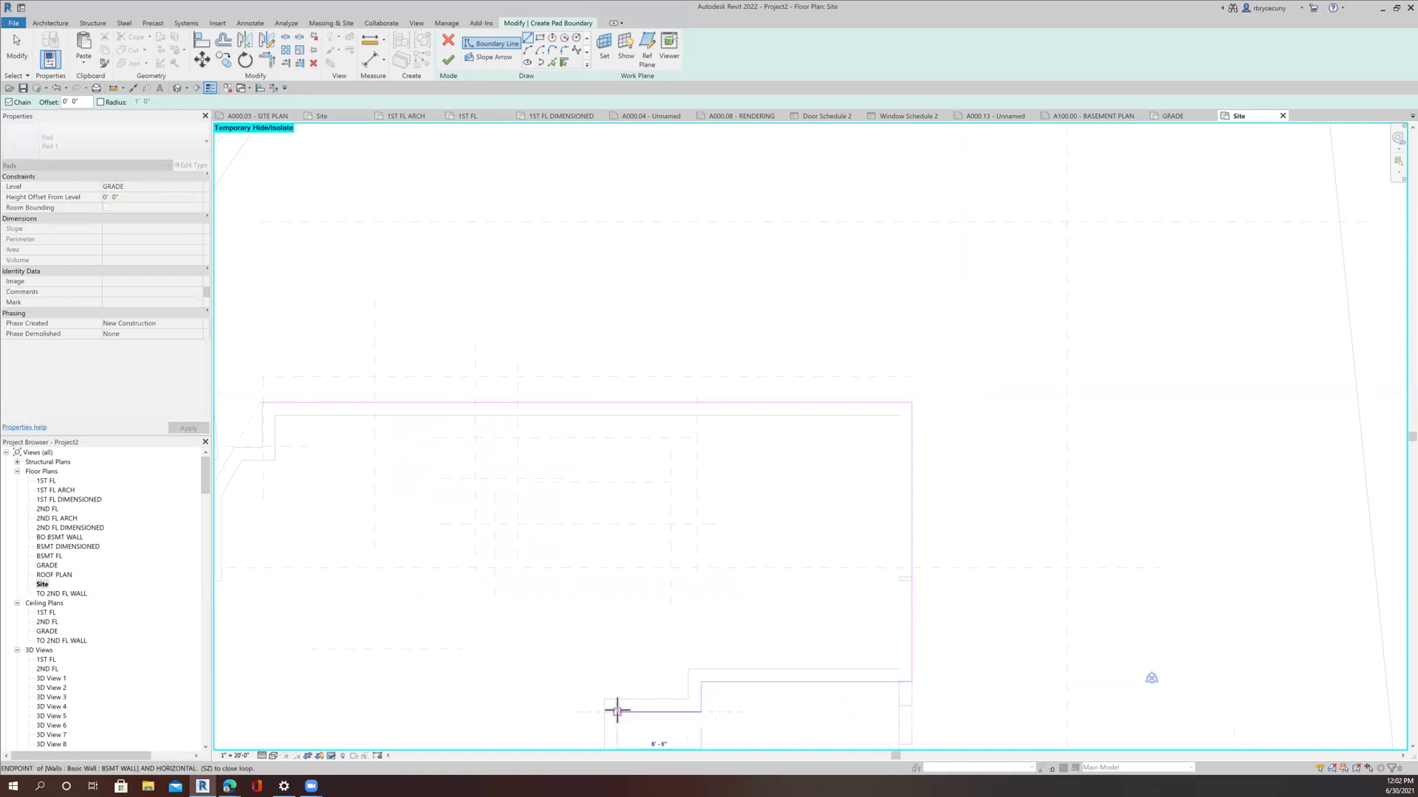
pyautogui.scroll(-3, 622, 678)
pyautogui.moveTo(626, 511); pyautogui.dragTo(631, 434, button='middle')
pyautogui.moveTo(622, 600); pyautogui.dragTo(597, 479, button='middle')
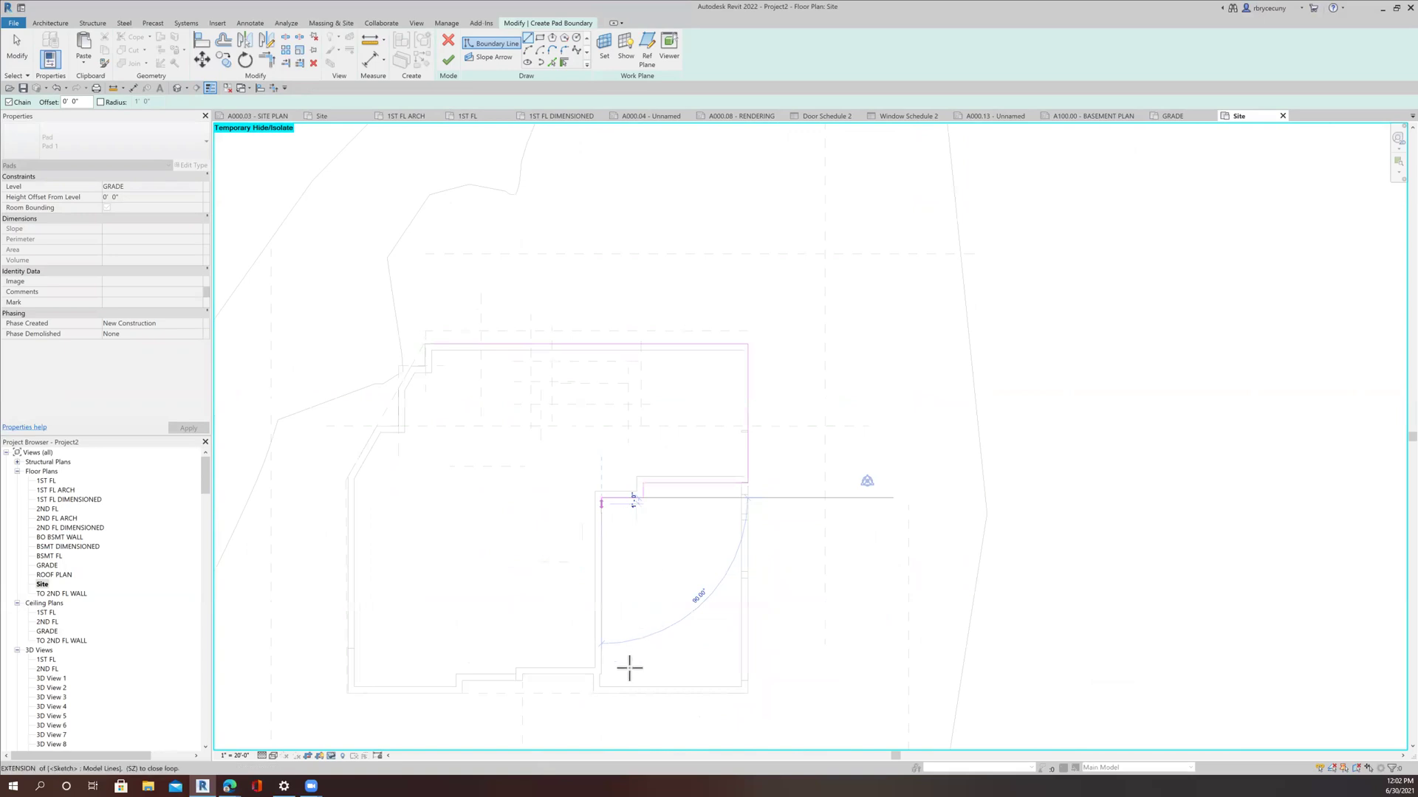
pyautogui.scroll(3, 603, 675)
pyautogui.scroll(2, 599, 659)
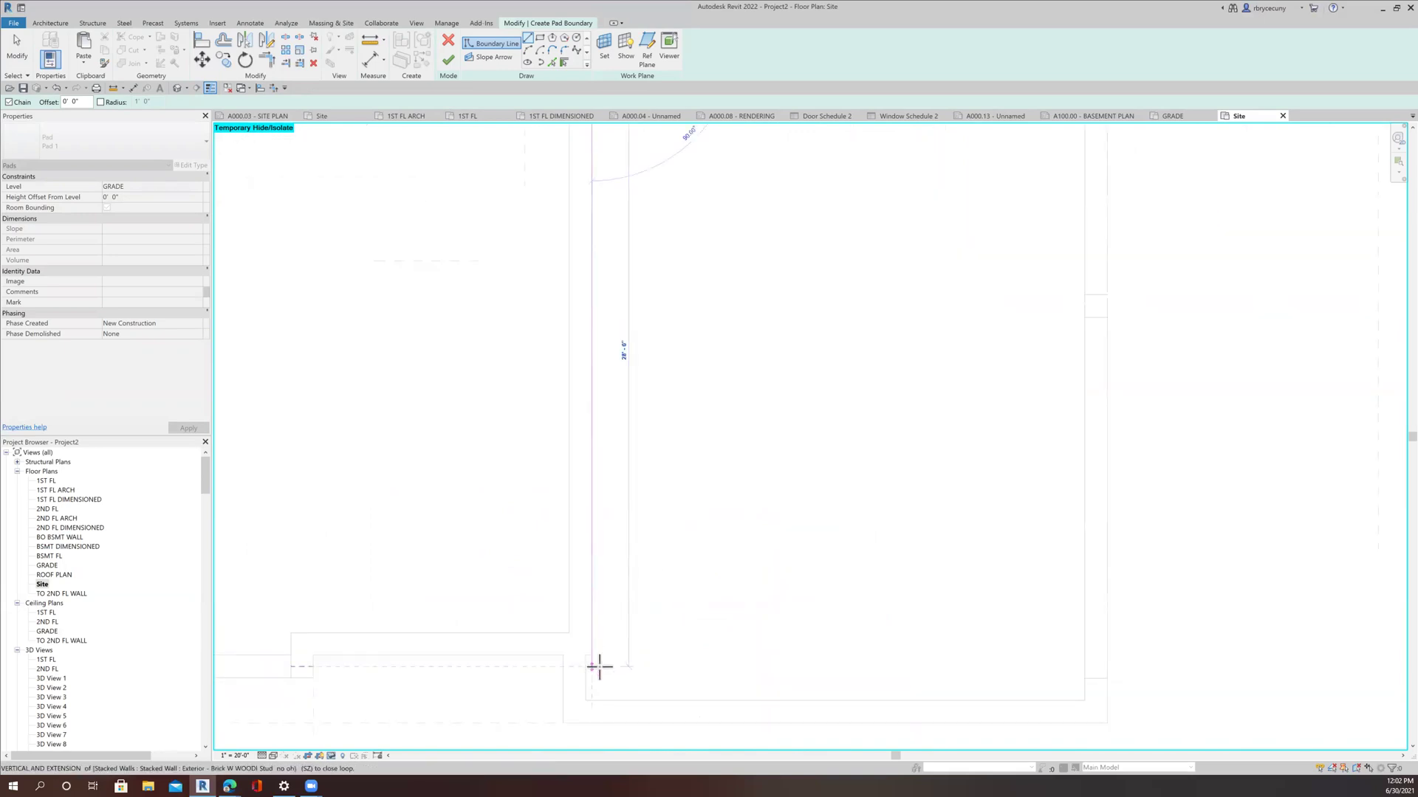
pyautogui.click(591, 653)
pyautogui.scroll(-4, 587, 656)
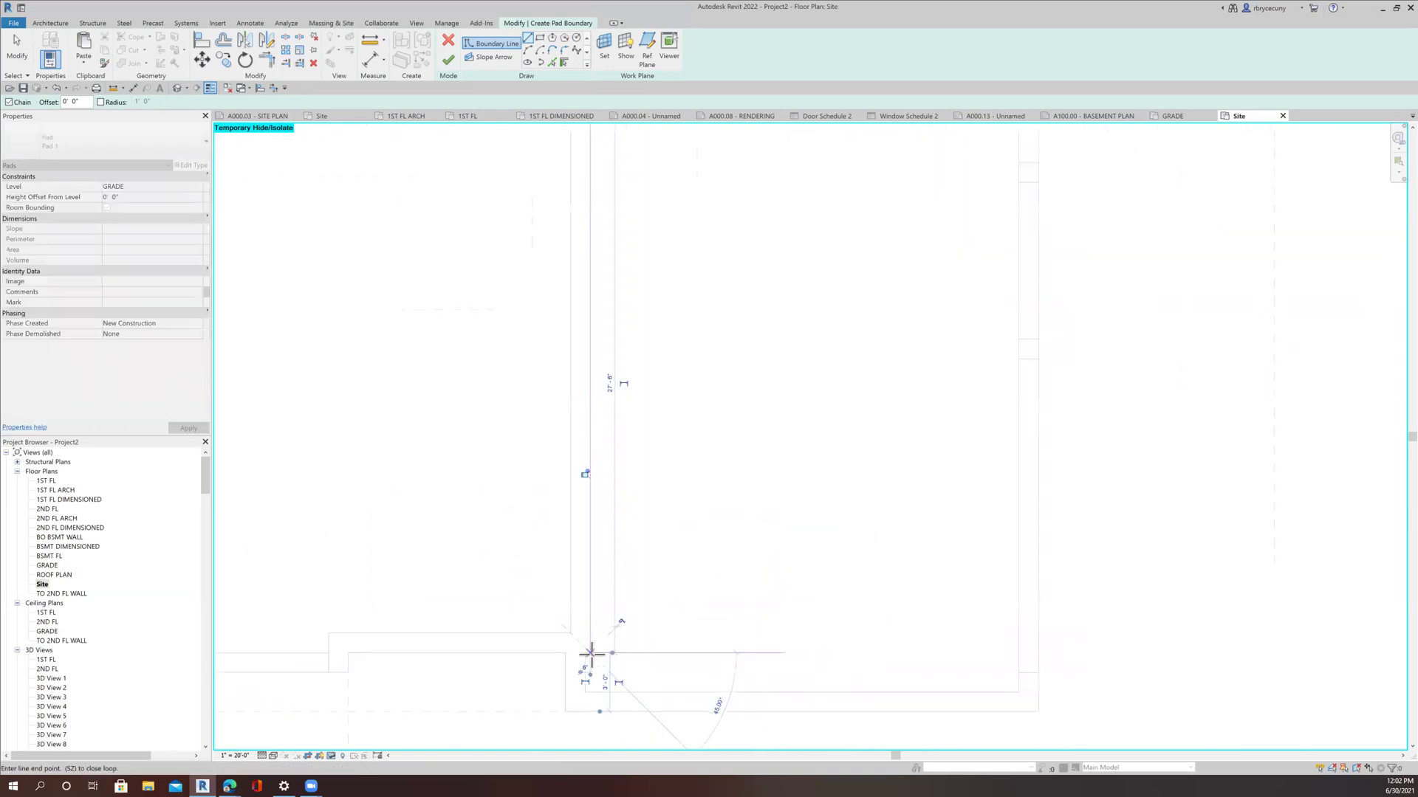
# Continue the pad boundary around the jogs in the house's lower wall and on to its lower-left outer corner
pyautogui.scroll(5, 514, 656)
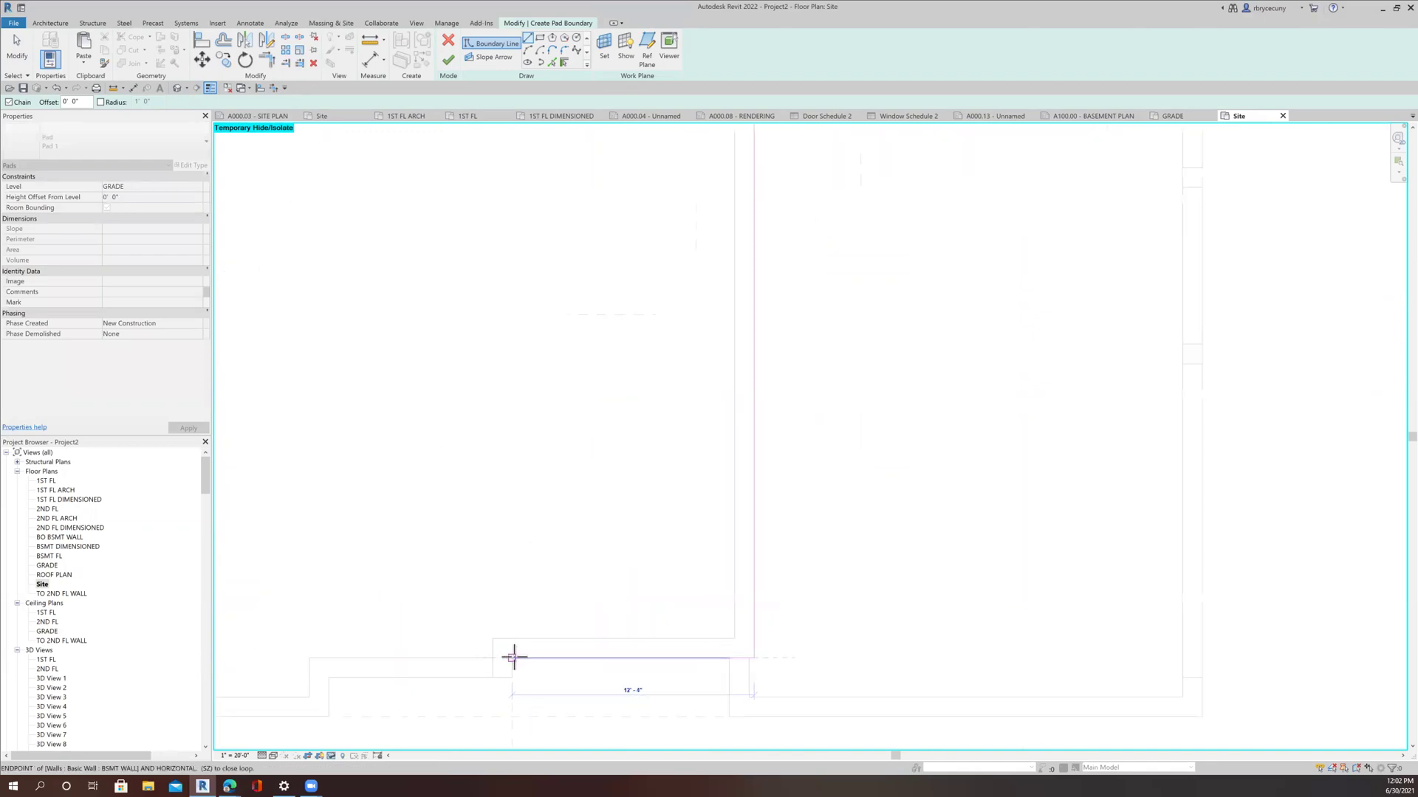
pyautogui.click(513, 657)
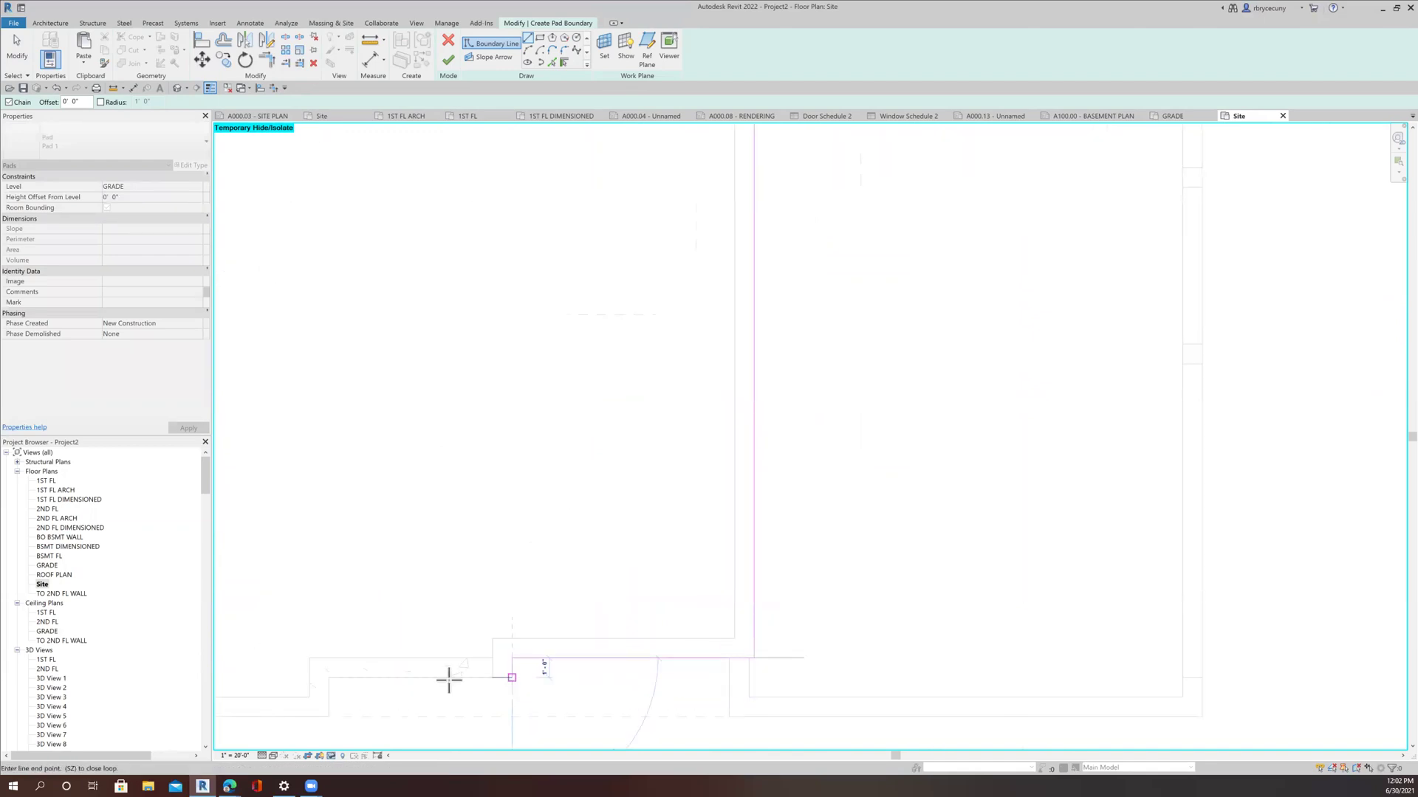
pyautogui.click(328, 677)
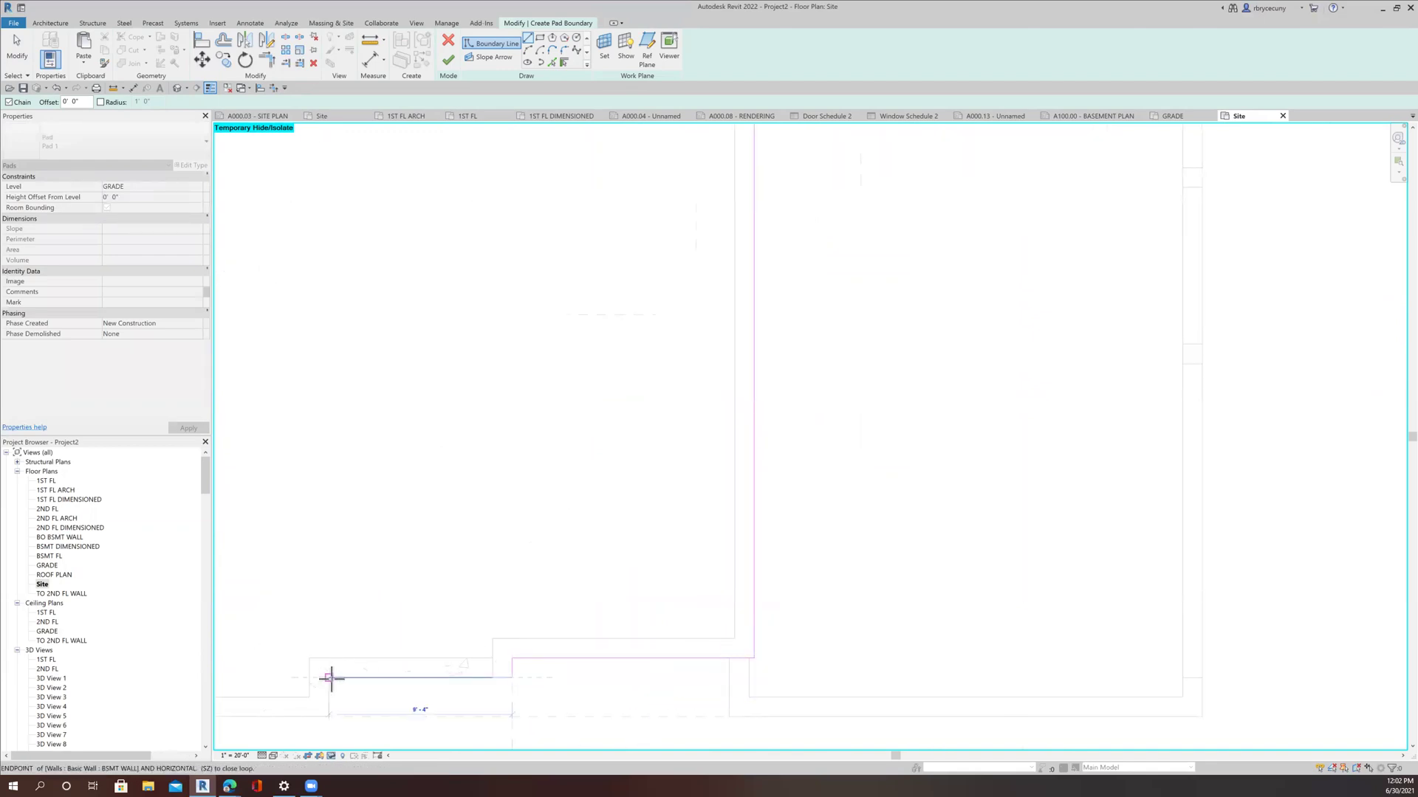
pyautogui.click(327, 719)
pyautogui.scroll(-3, 337, 711)
pyautogui.moveTo(669, 709); pyautogui.dragTo(707, 704, button='middle')
pyautogui.scroll(1, 645, 703)
pyautogui.scroll(5, 599, 697)
pyautogui.scroll(5, 584, 701)
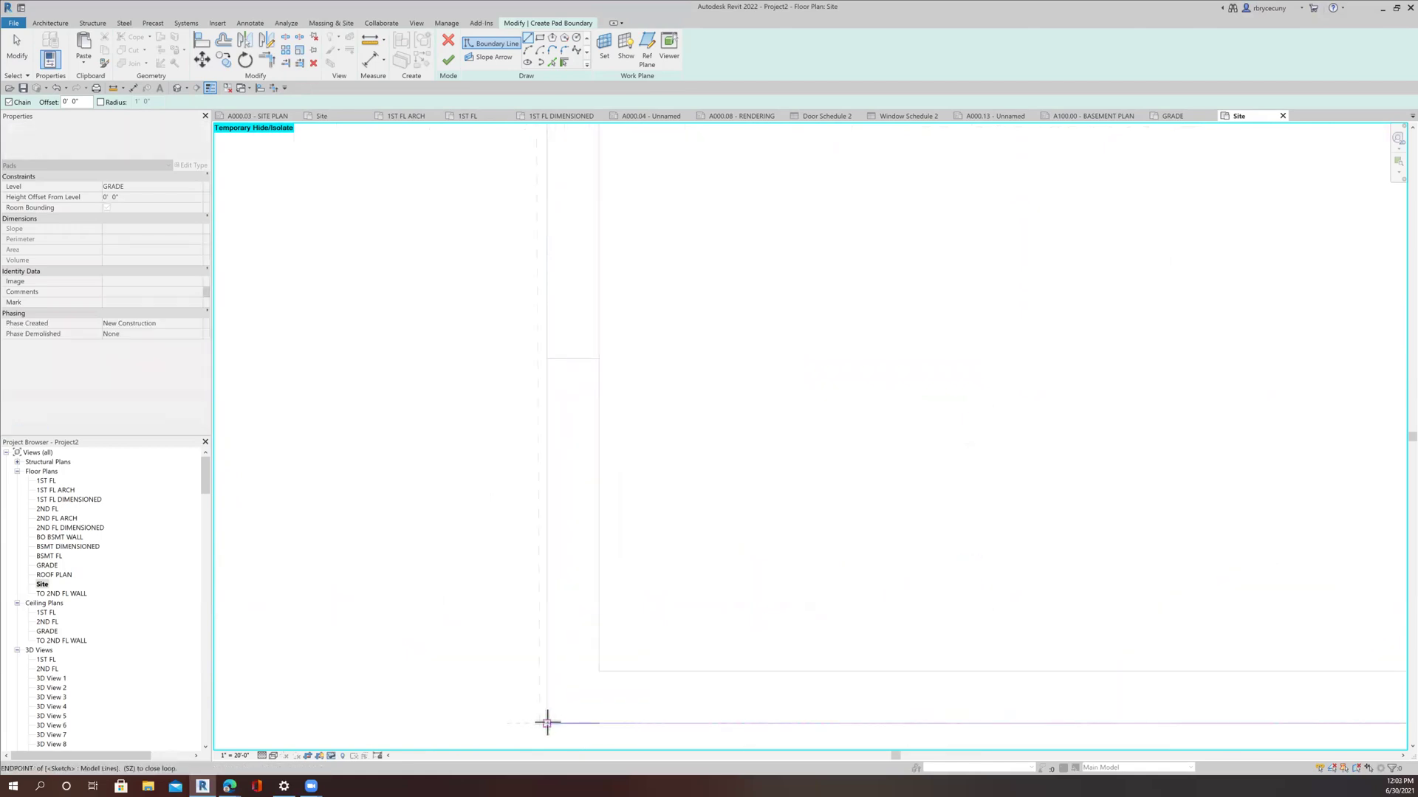
pyautogui.scroll(-2, 546, 698)
pyautogui.click(546, 693)
# Sketch the pad boundary up the house's left outer wall to the start of the lower angled wall
pyautogui.scroll(-3, 556, 348)
pyautogui.scroll(4, 567, 522)
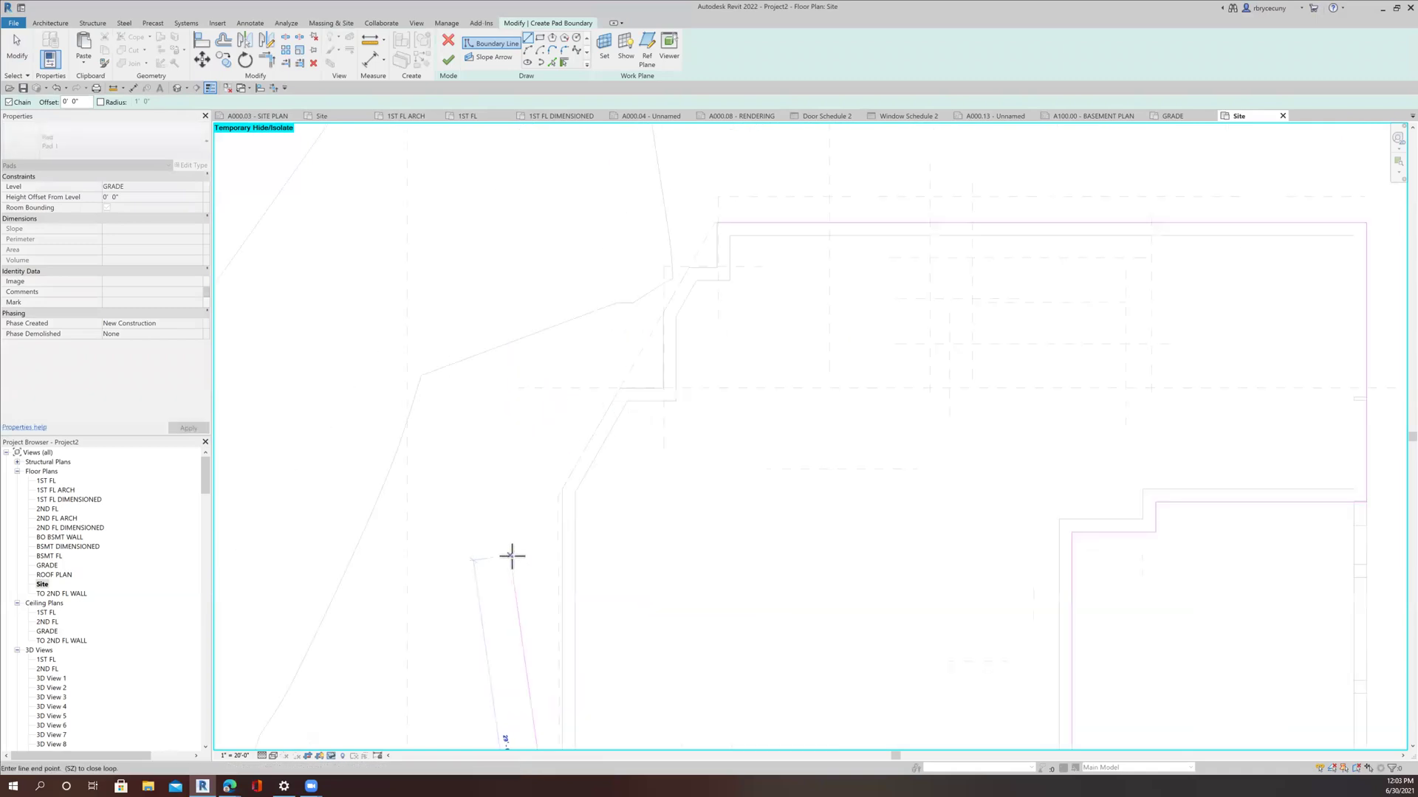
pyautogui.scroll(3, 563, 493)
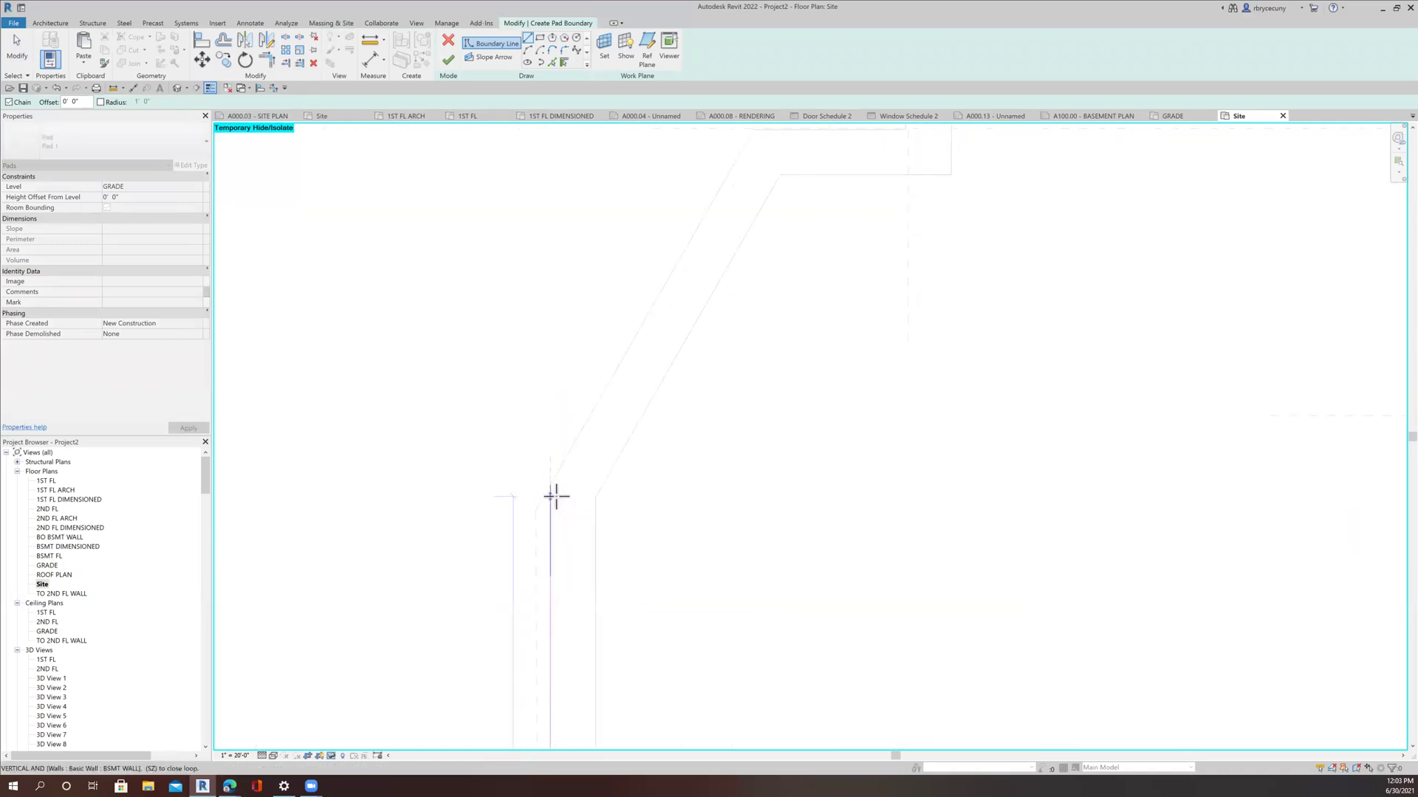
pyautogui.scroll(2, 552, 487)
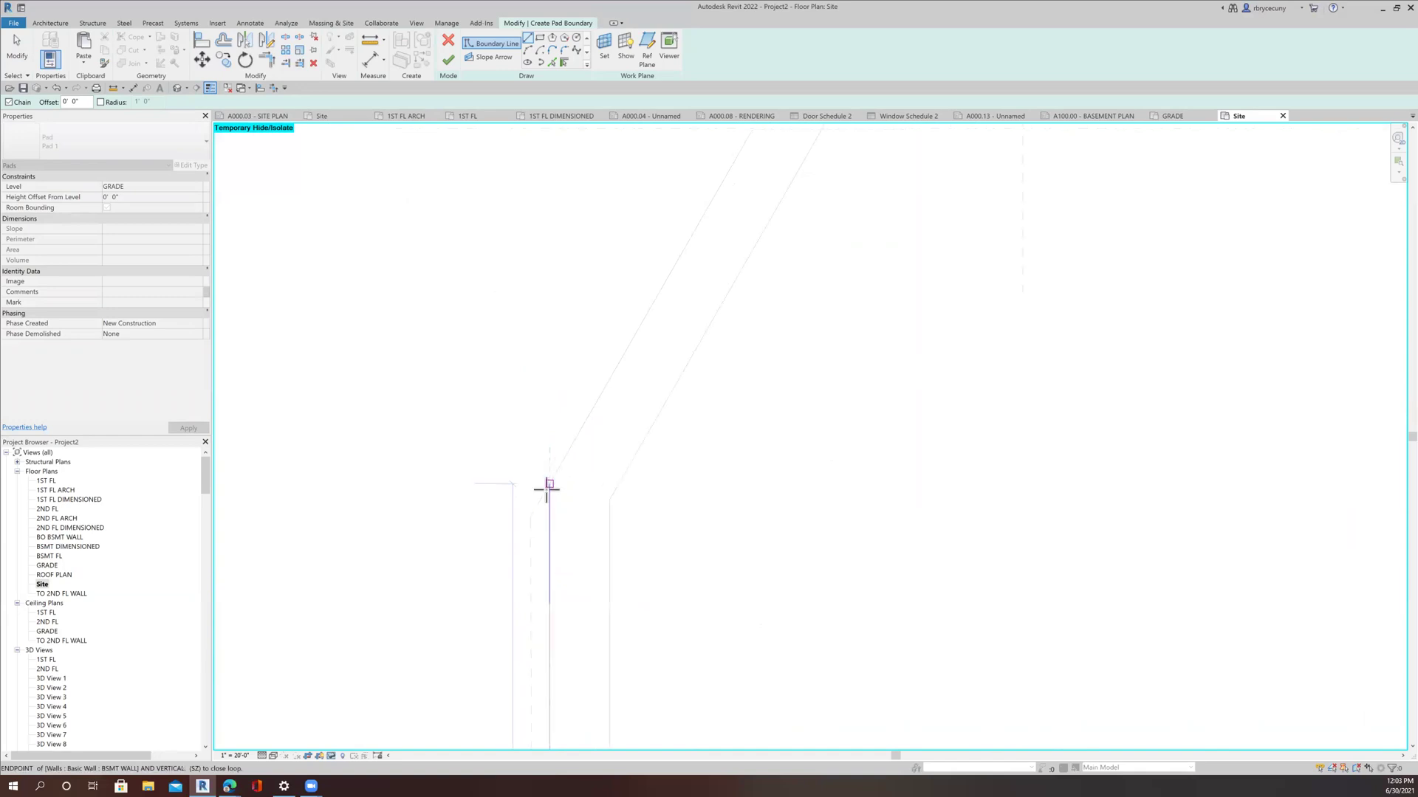
pyautogui.click(548, 483)
pyautogui.scroll(-3, 547, 509)
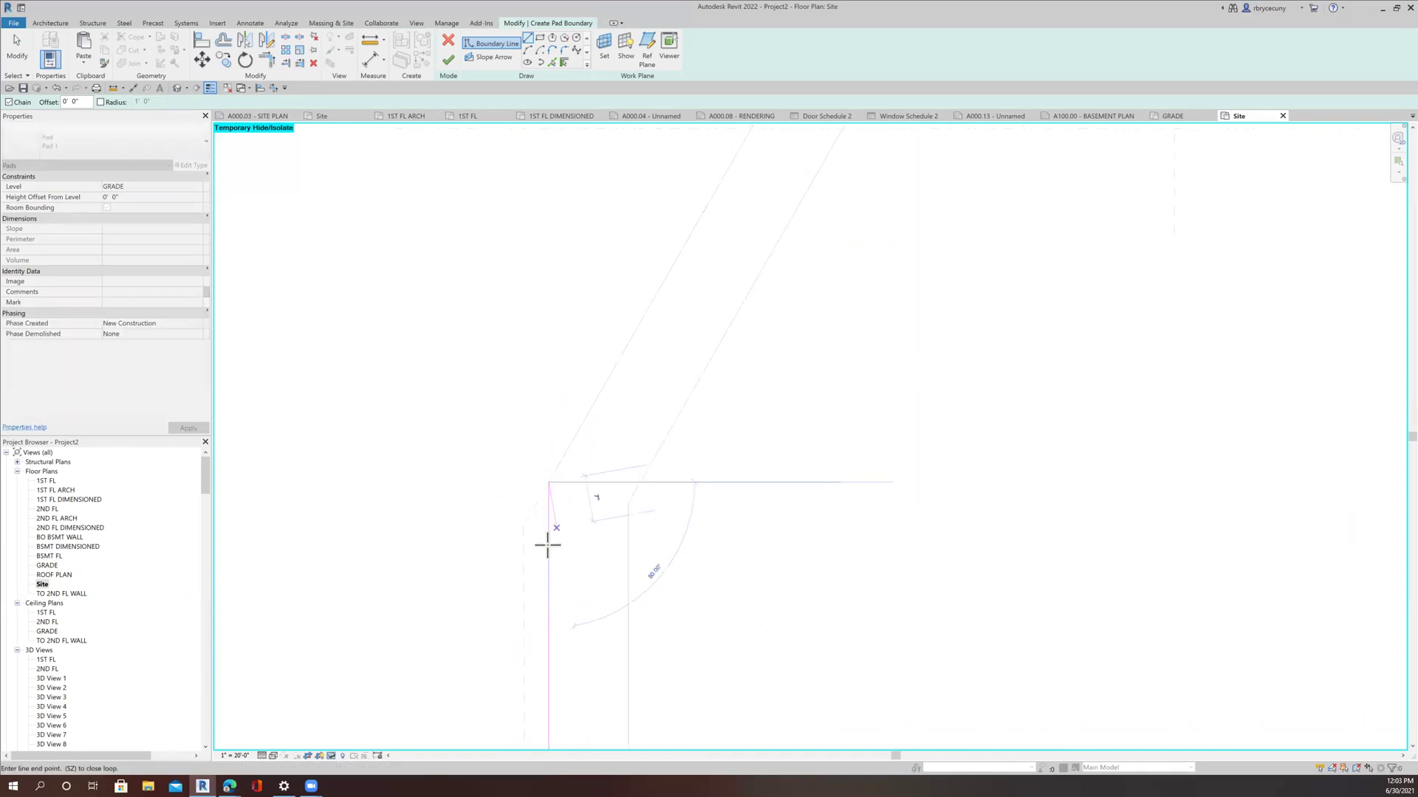
# Trace the pad boundary along the lower angled wall, its short horizontal return and the vertical wall above it
pyautogui.scroll(4, 632, 395)
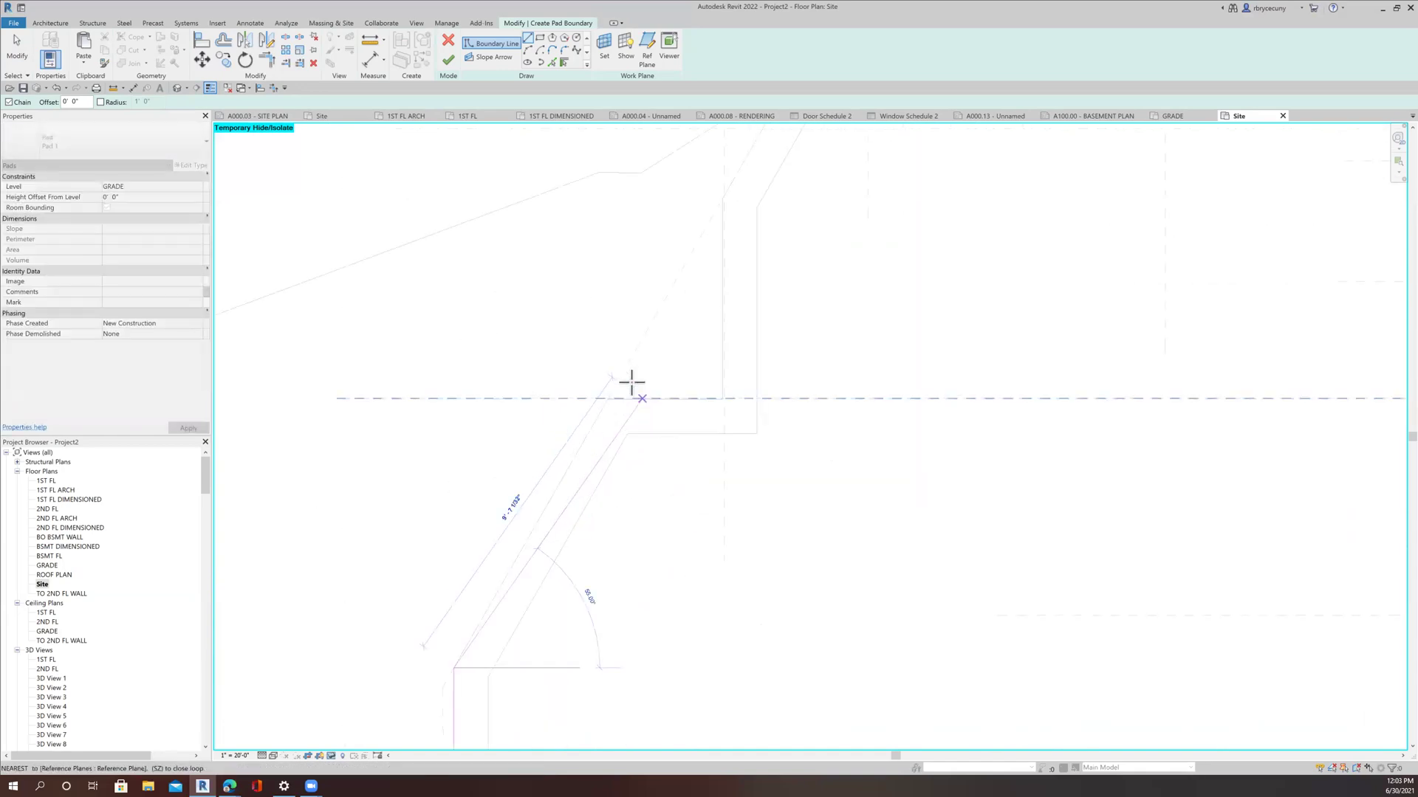
pyautogui.click(566, 409)
pyautogui.click(872, 411)
pyautogui.scroll(-4, 841, 464)
pyautogui.moveTo(753, 581); pyautogui.dragTo(664, 695, button='middle')
pyautogui.scroll(3, 791, 396)
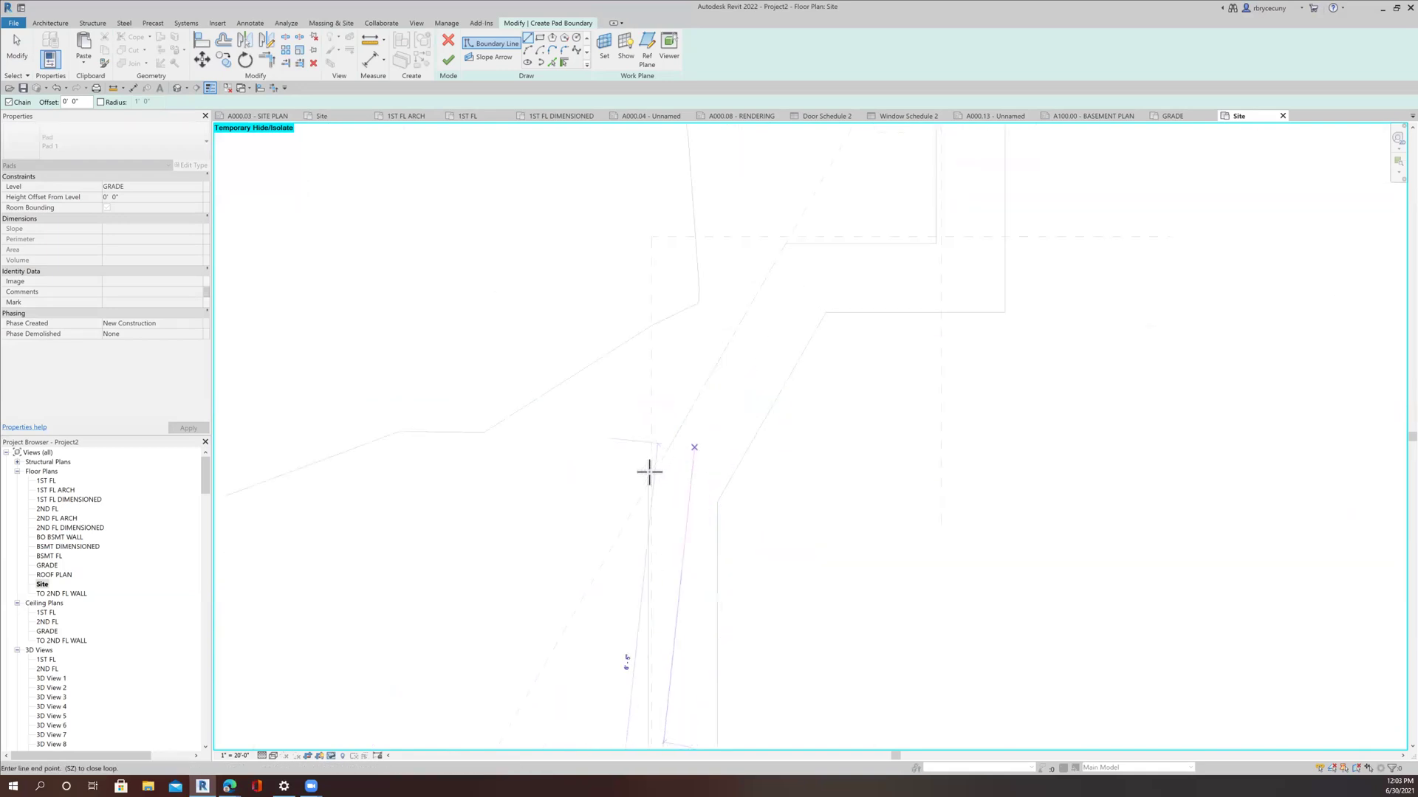
pyautogui.scroll(2, 617, 473)
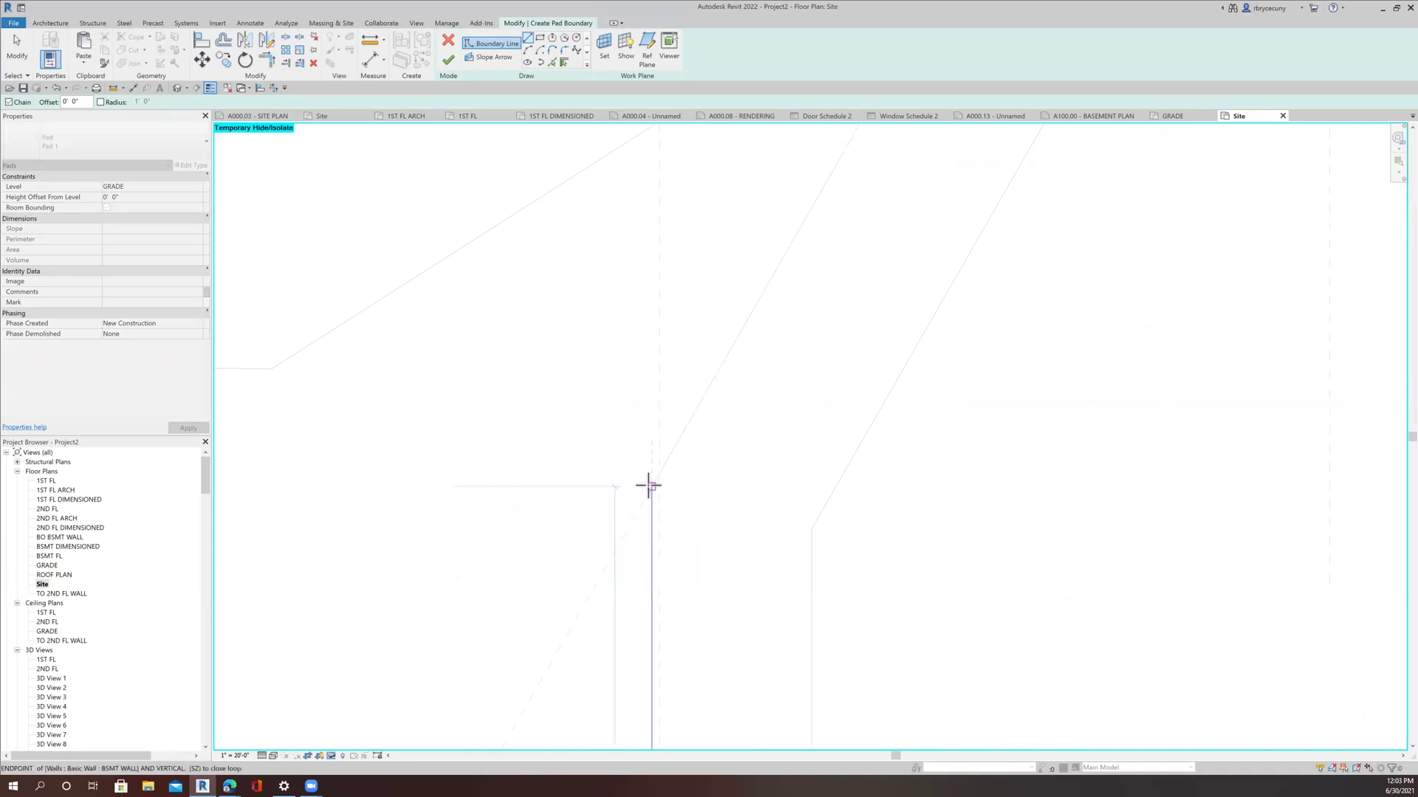
pyautogui.click(648, 485)
pyautogui.scroll(-3, 648, 485)
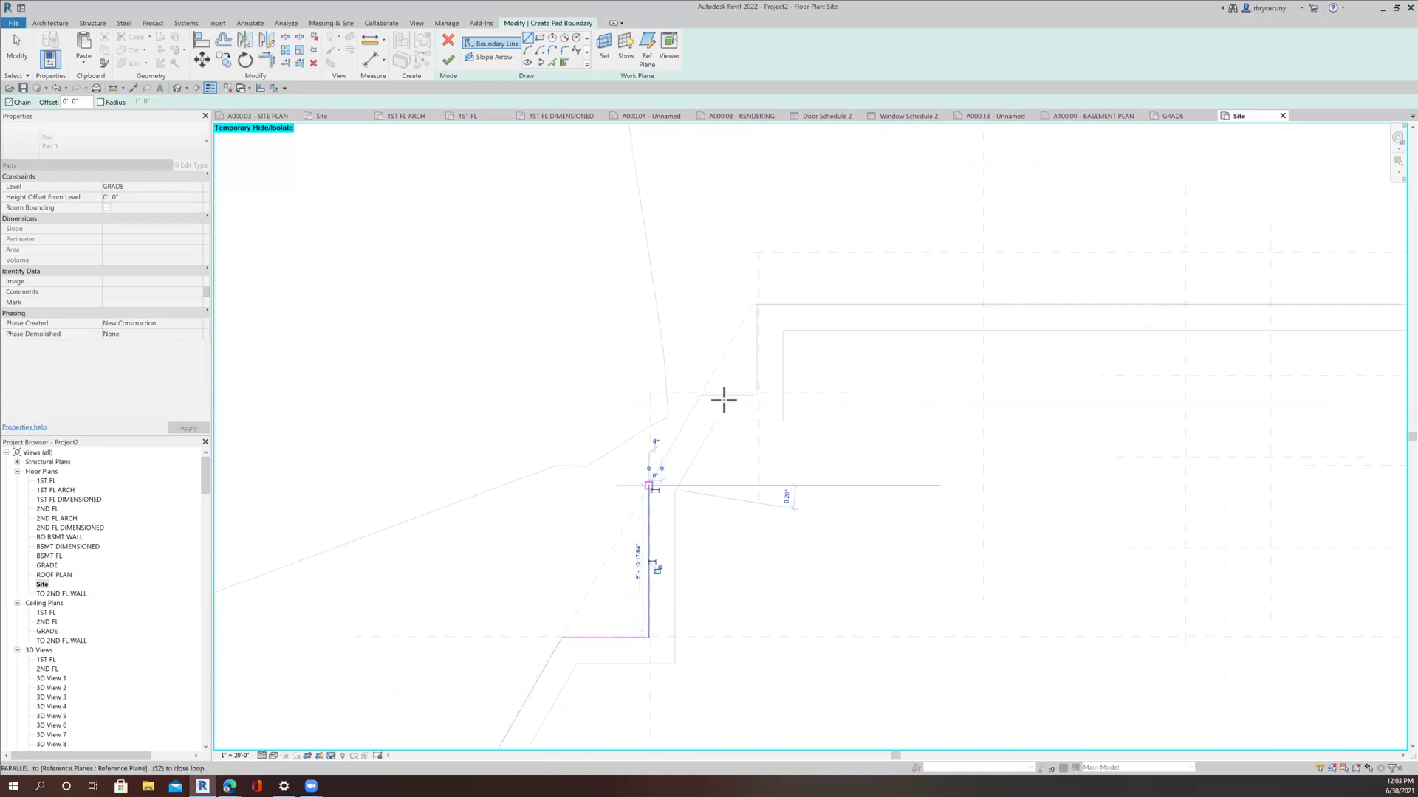
# Close the pad boundary along the upper angled wall and the short jog at the upper-left corner, and finish the building pad
pyautogui.scroll(3, 716, 392)
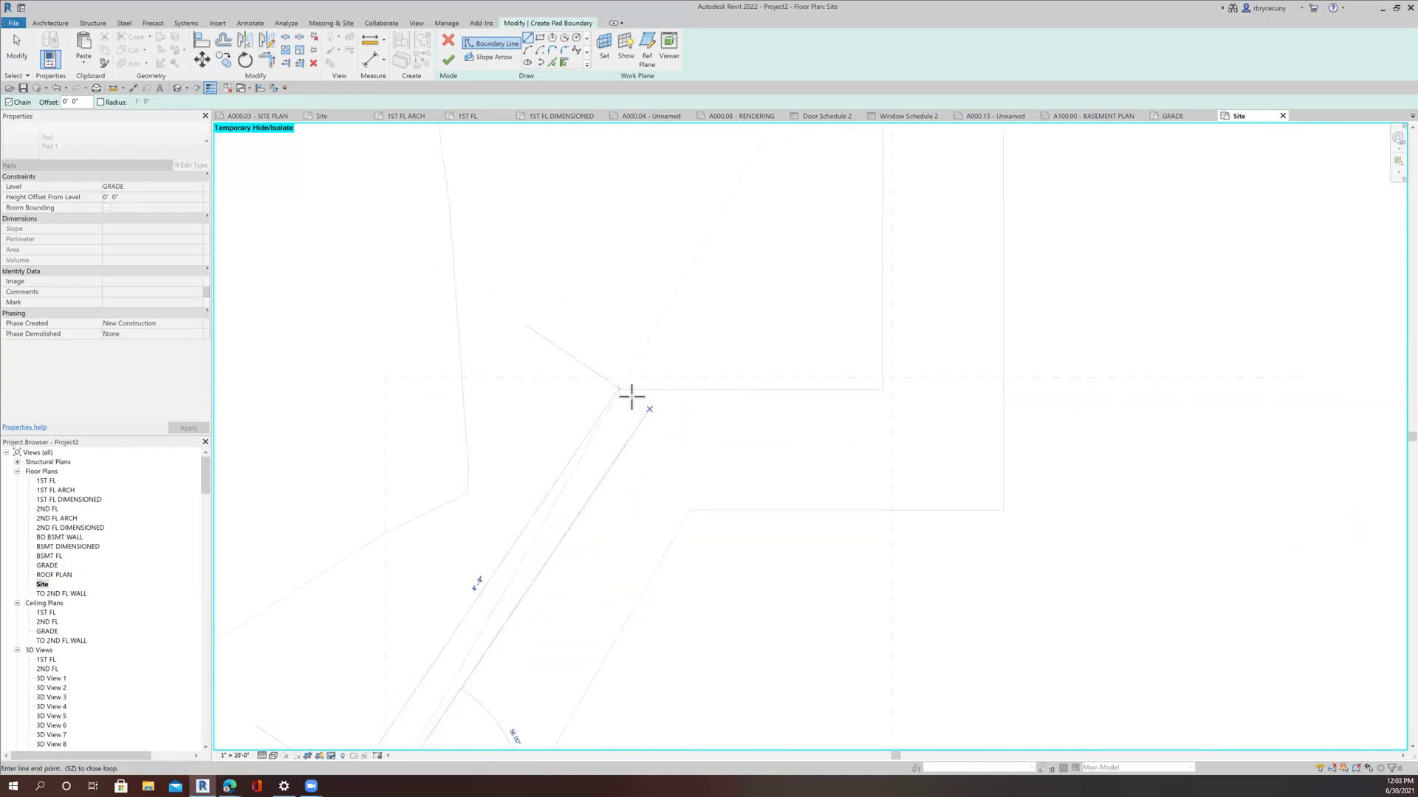
pyautogui.click(644, 390)
pyautogui.click(874, 389)
pyautogui.scroll(-2, 874, 390)
pyautogui.scroll(-5, 814, 434)
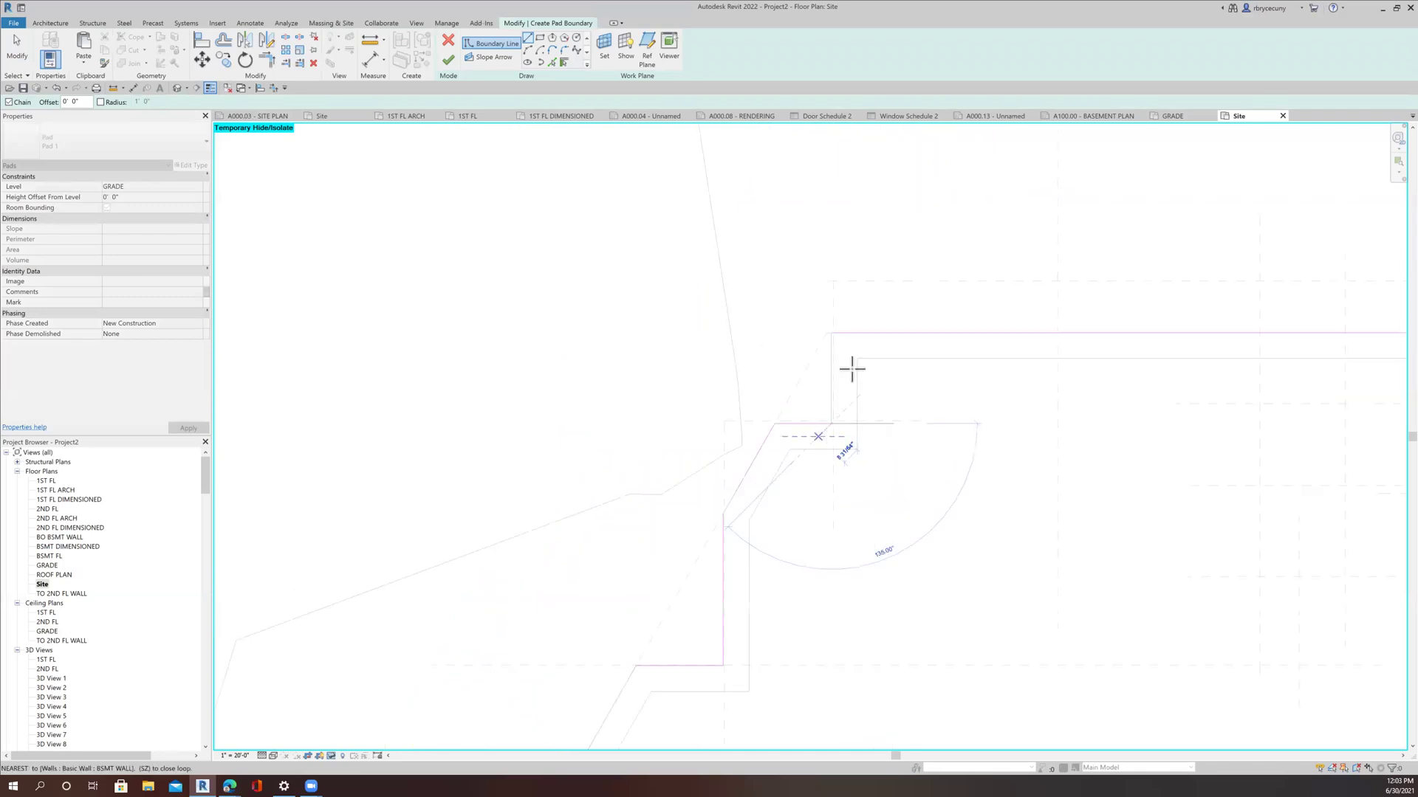
pyautogui.scroll(-6, 785, 354)
pyautogui.press('Escape')
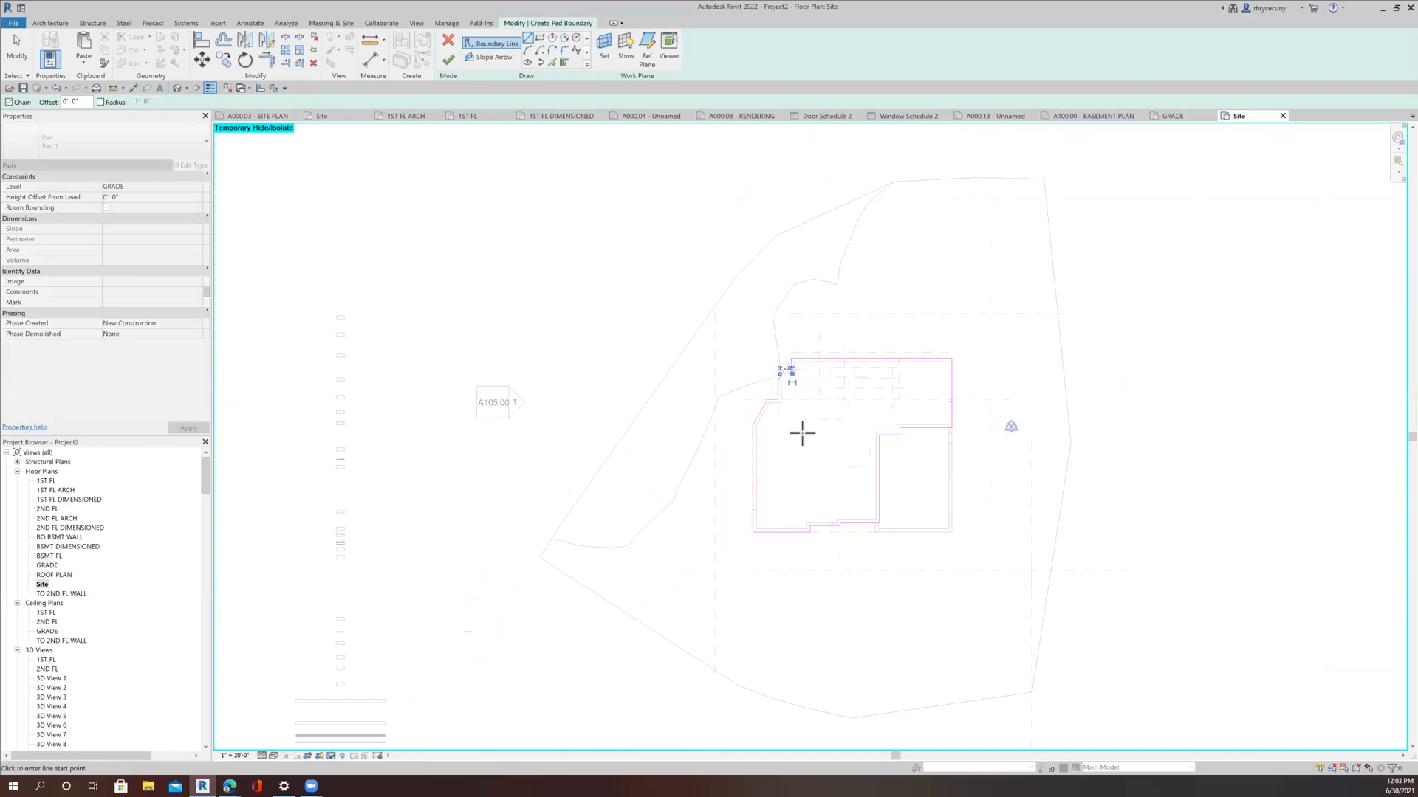
pyautogui.click(445, 62)
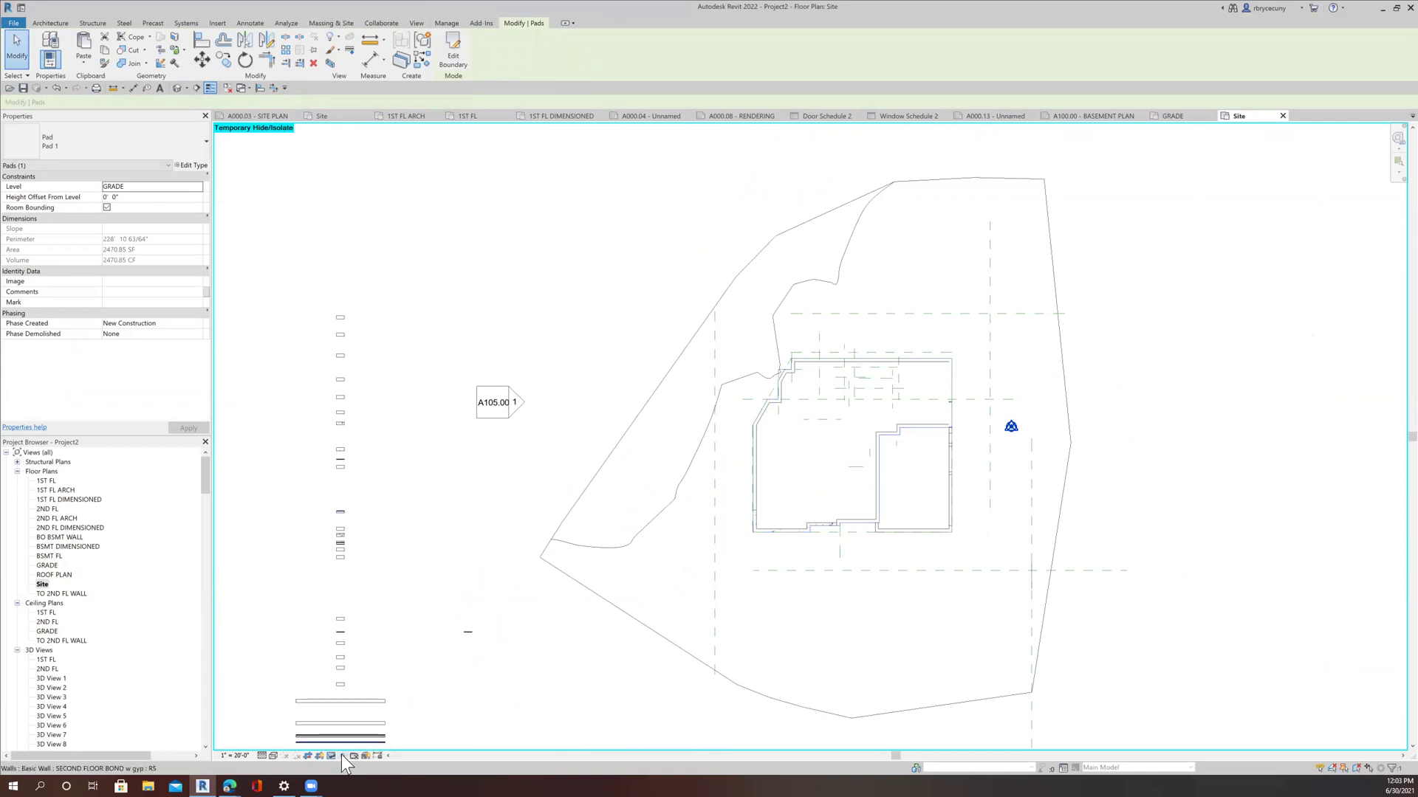
# Open the 1ST FL ARCH floor plan and go to the view of the vertical section line through the garage
pyautogui.click(49, 492)
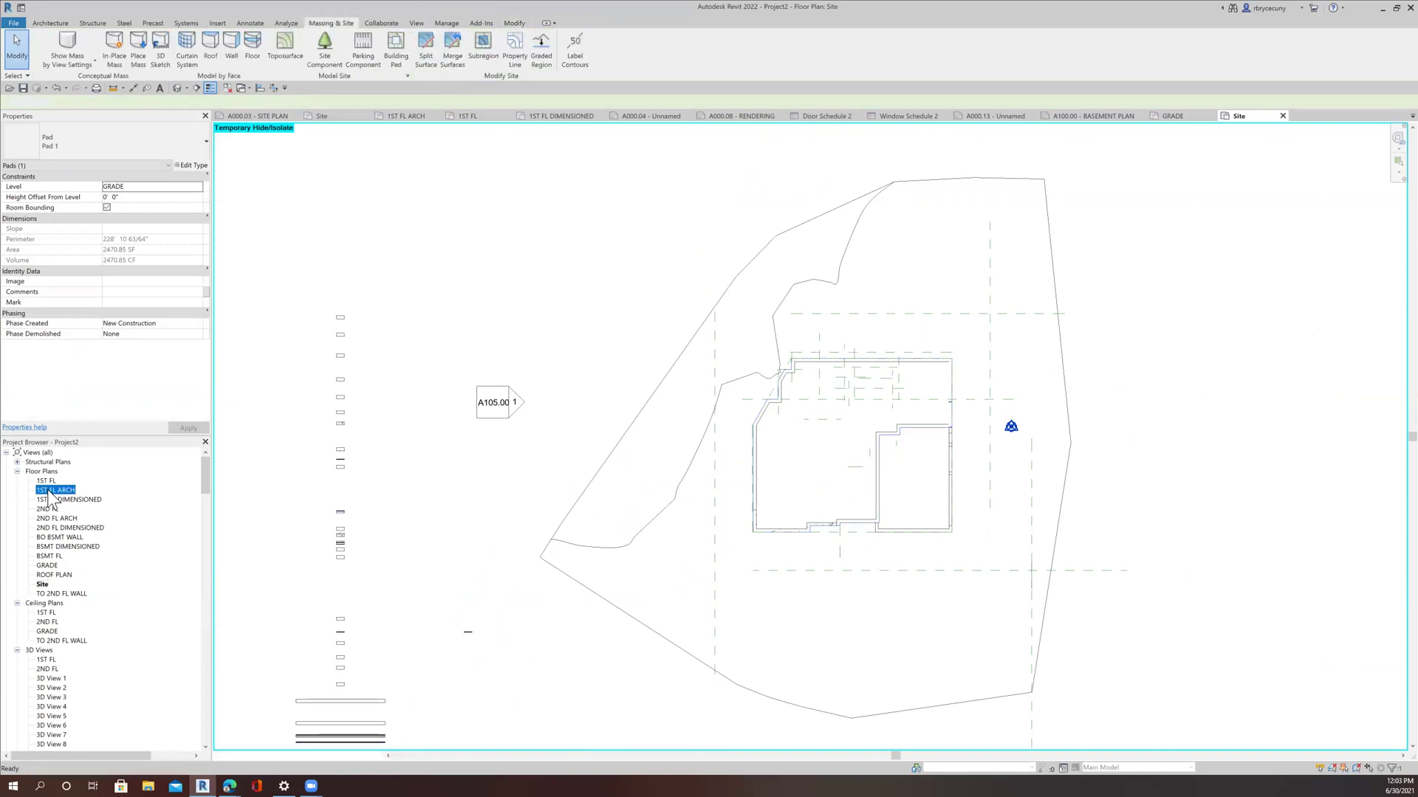
pyautogui.doubleClick(50, 492)
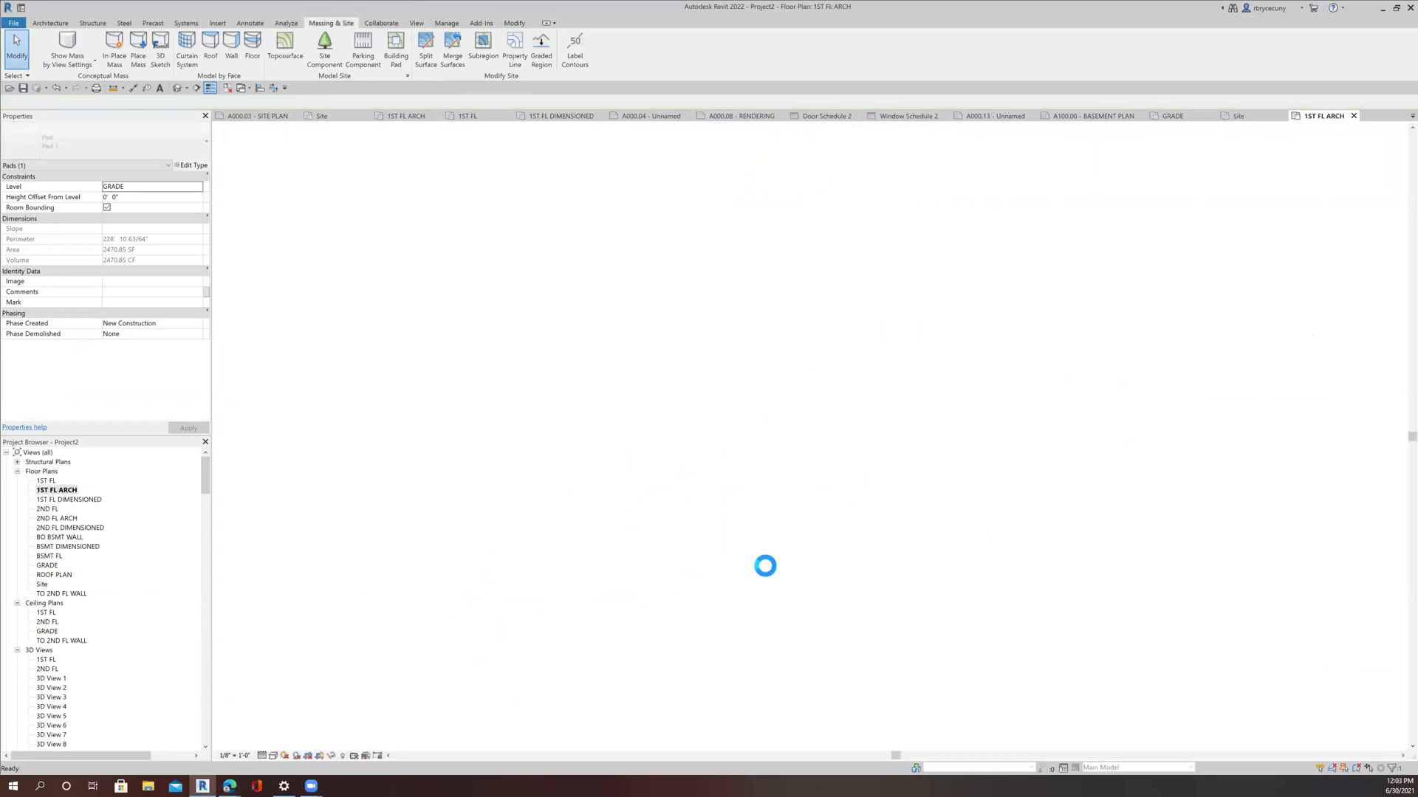
pyautogui.scroll(5, 521, 484)
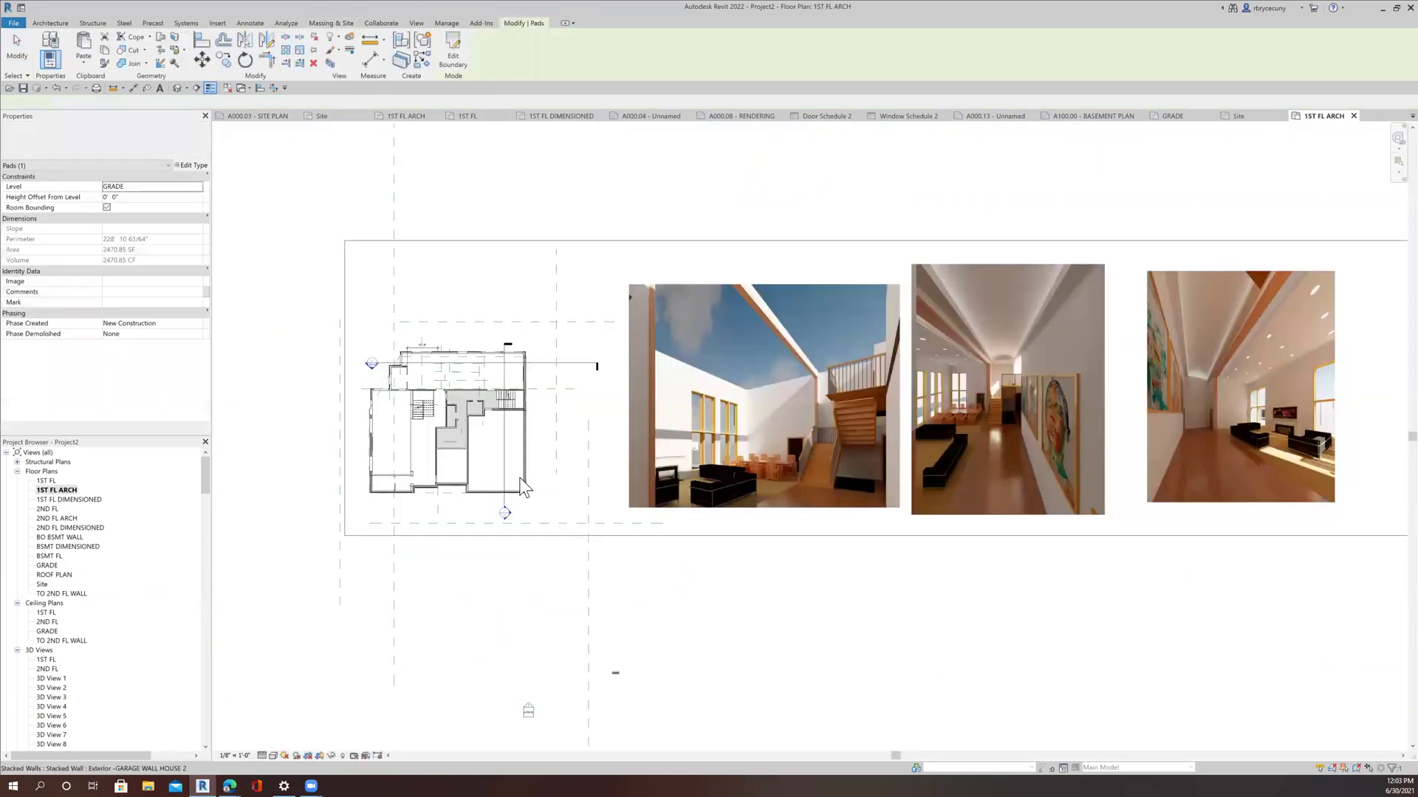
pyautogui.click(505, 347)
pyautogui.scroll(-3, 480, 334)
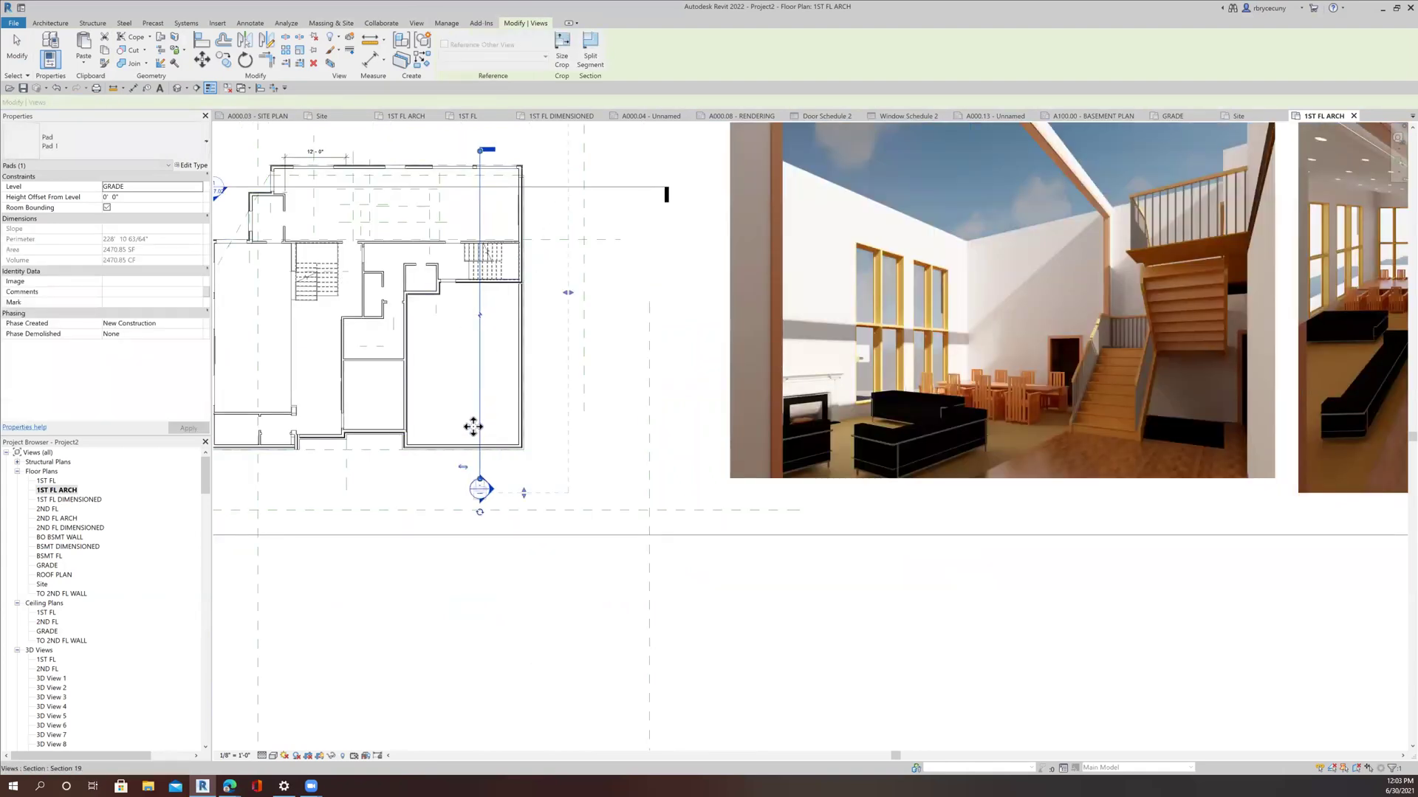
pyautogui.rightClick(481, 430)
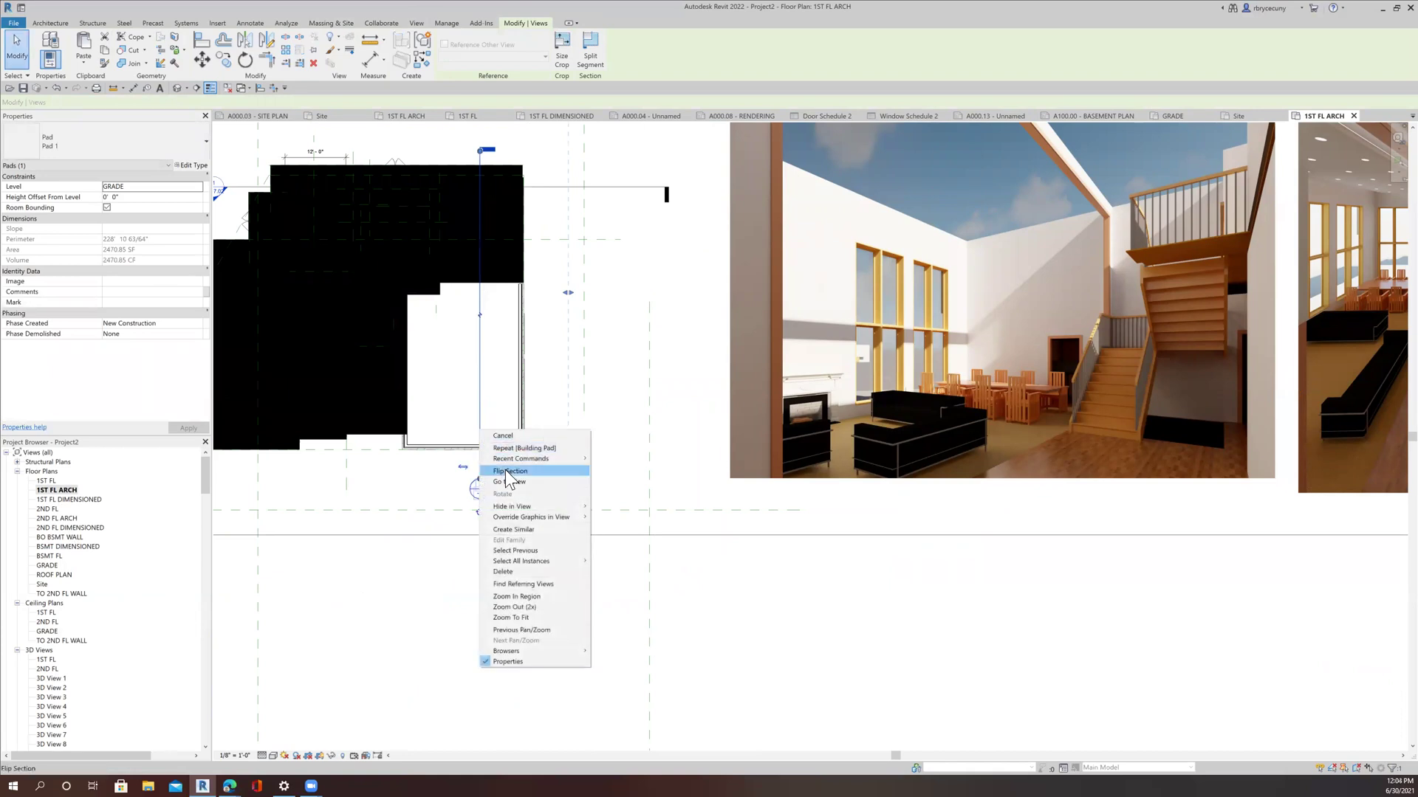
pyautogui.click(502, 484)
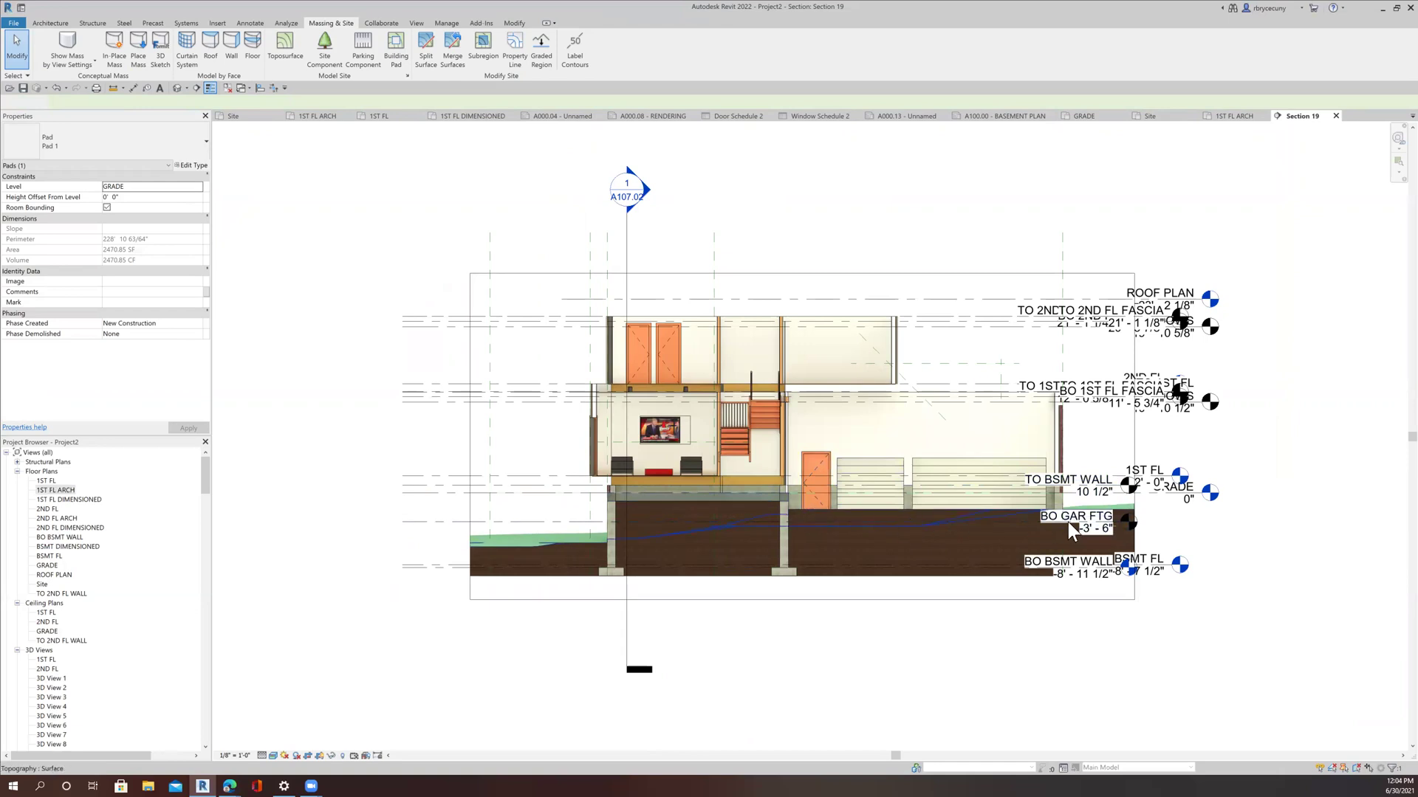
# Measure the vertical distance from the top of the pad to the top of the footing along the basement wall
pyautogui.click(734, 510)
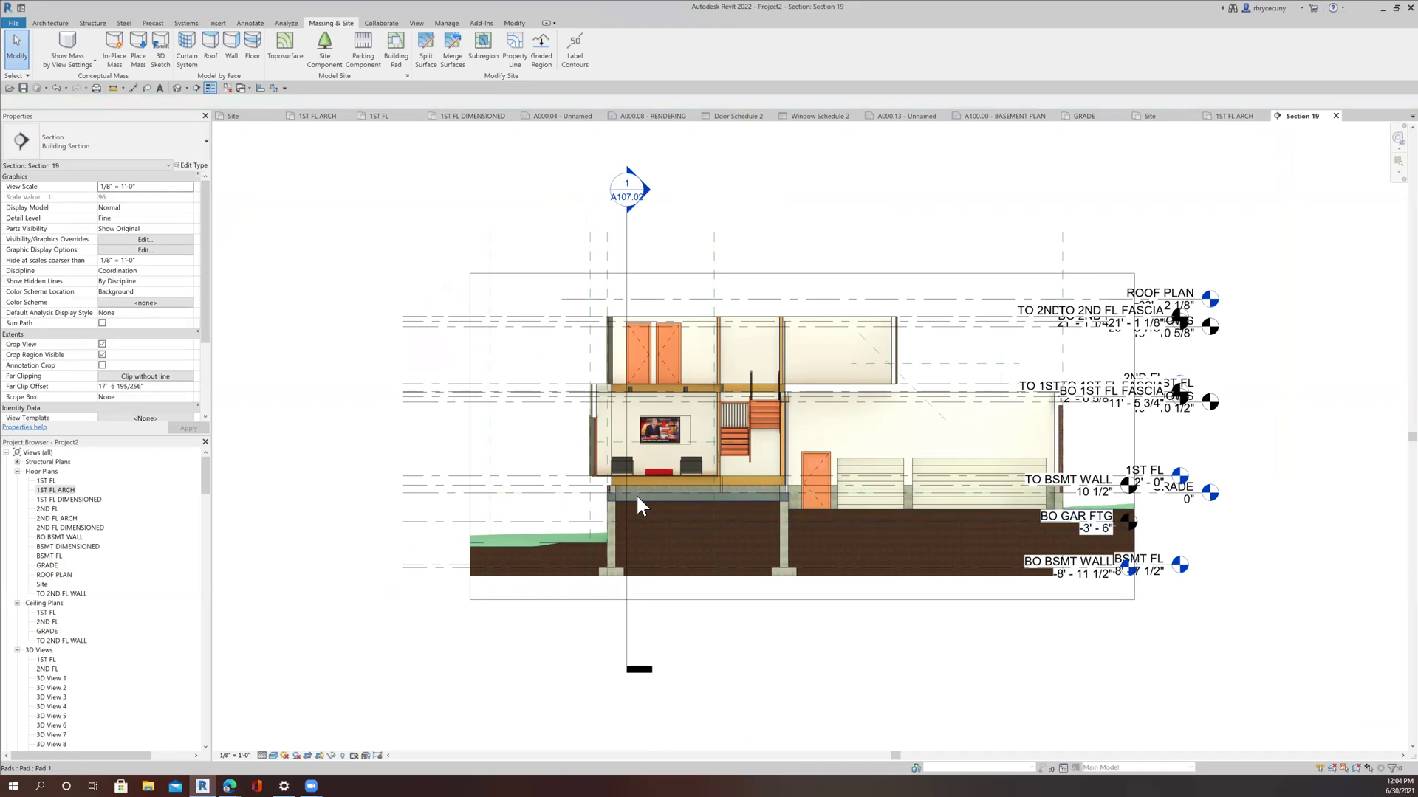
pyautogui.scroll(4, 635, 493)
pyautogui.click(590, 507)
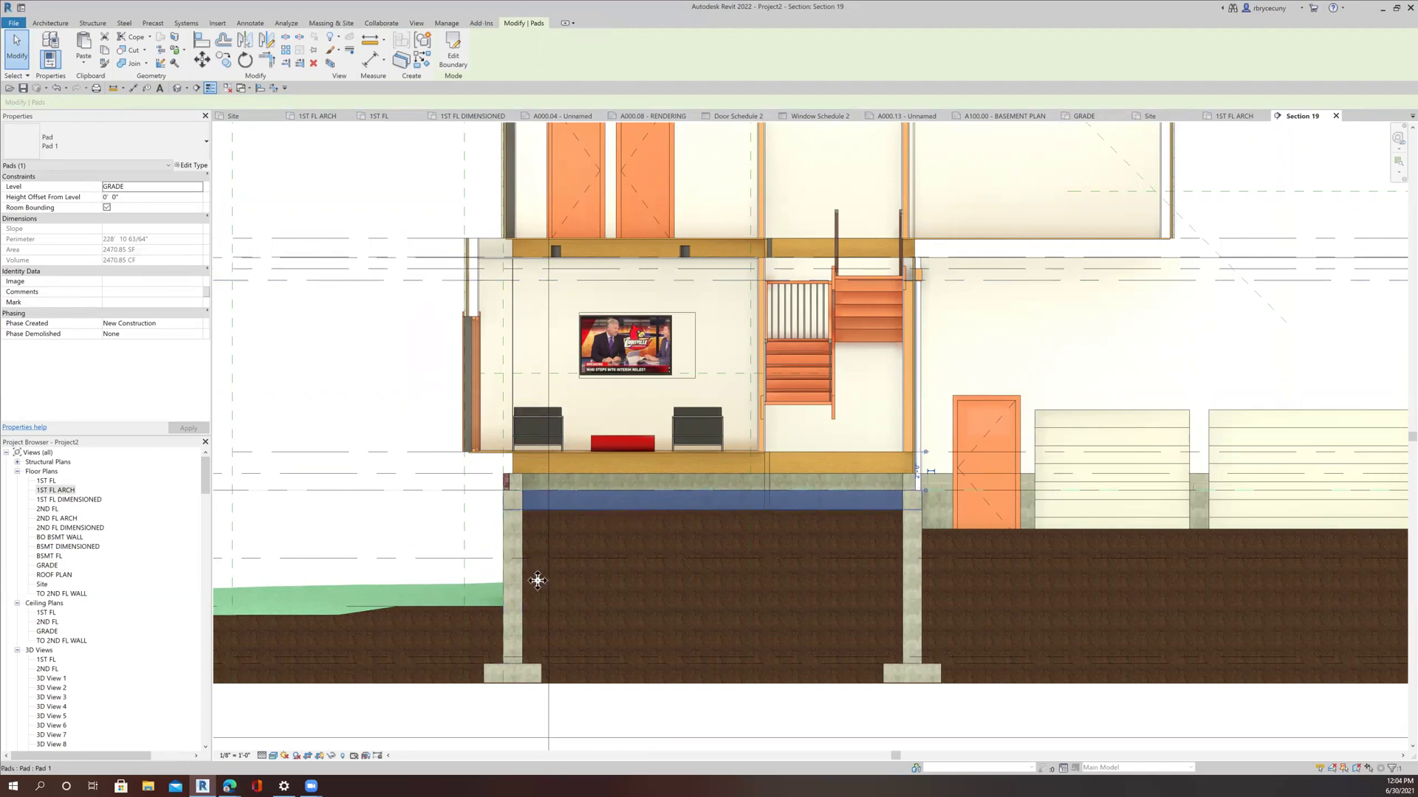
pyautogui.scroll(-2, 535, 642)
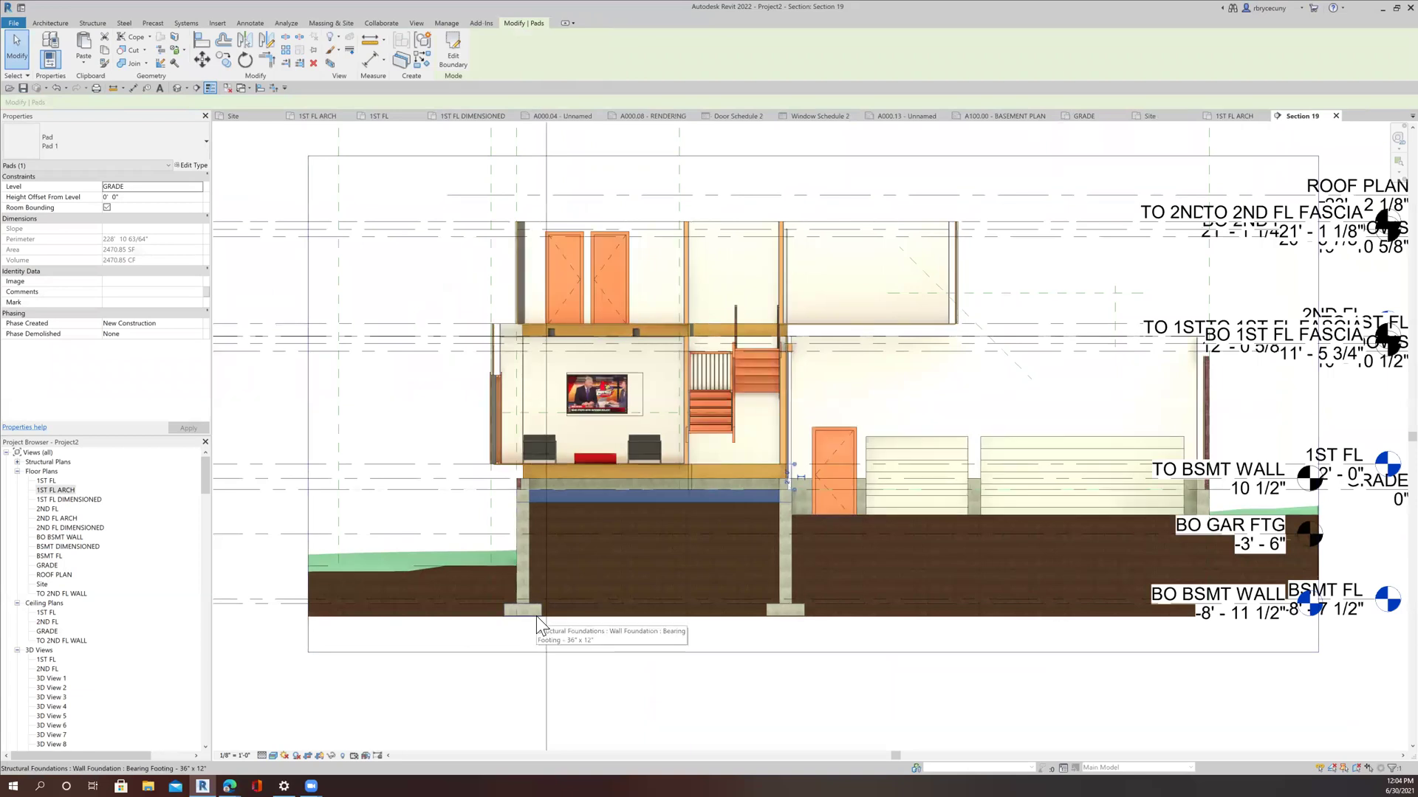
pyautogui.scroll(1, 536, 616)
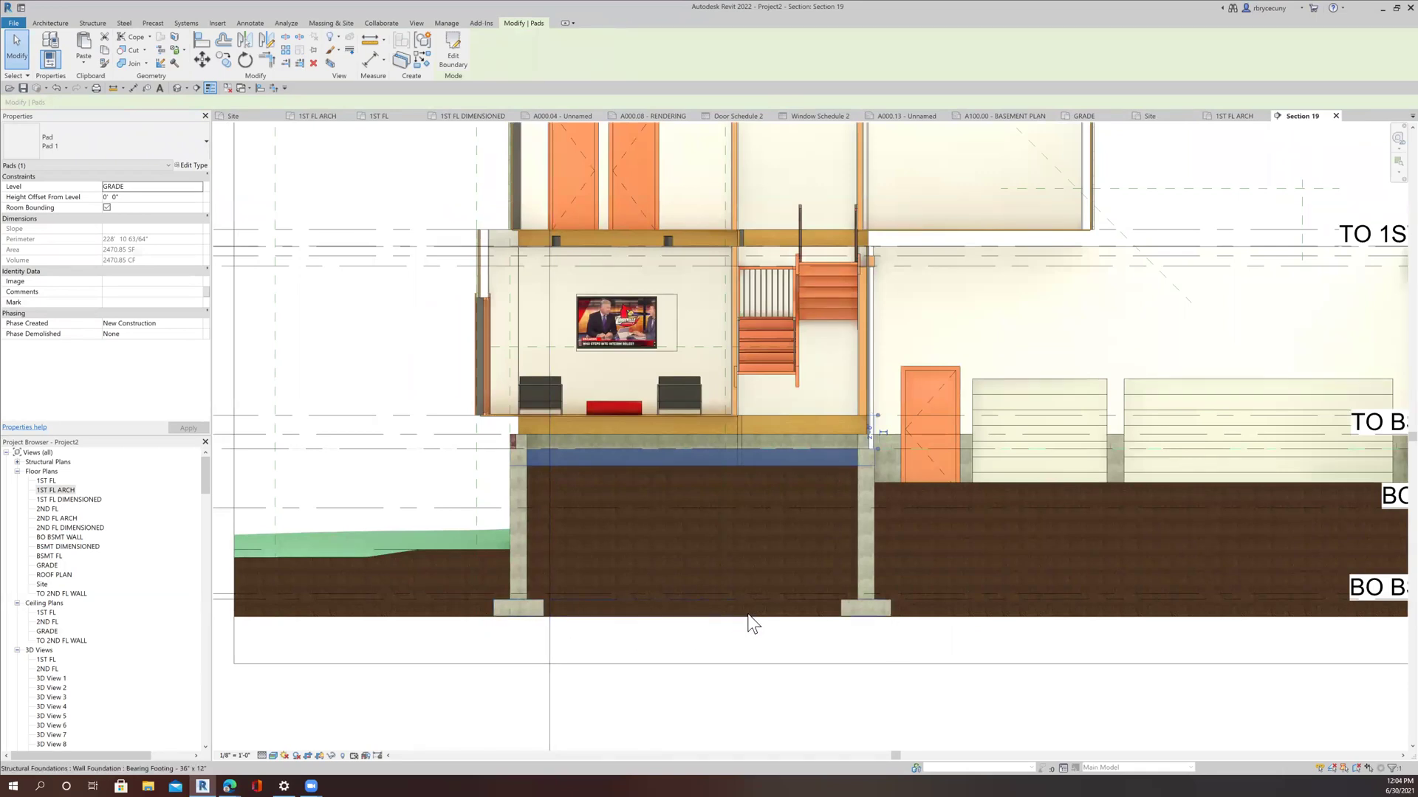
pyautogui.click(370, 39)
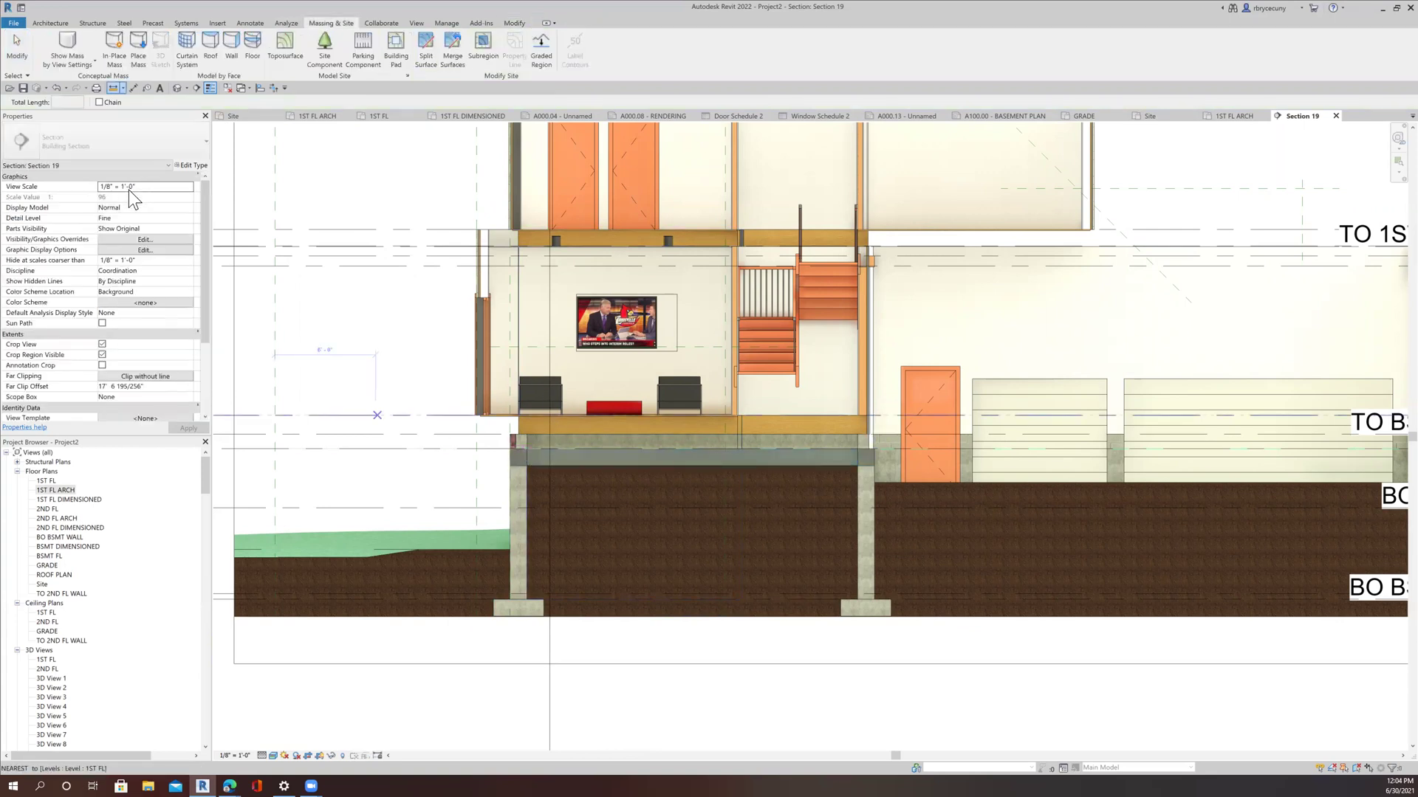
pyautogui.click(512, 448)
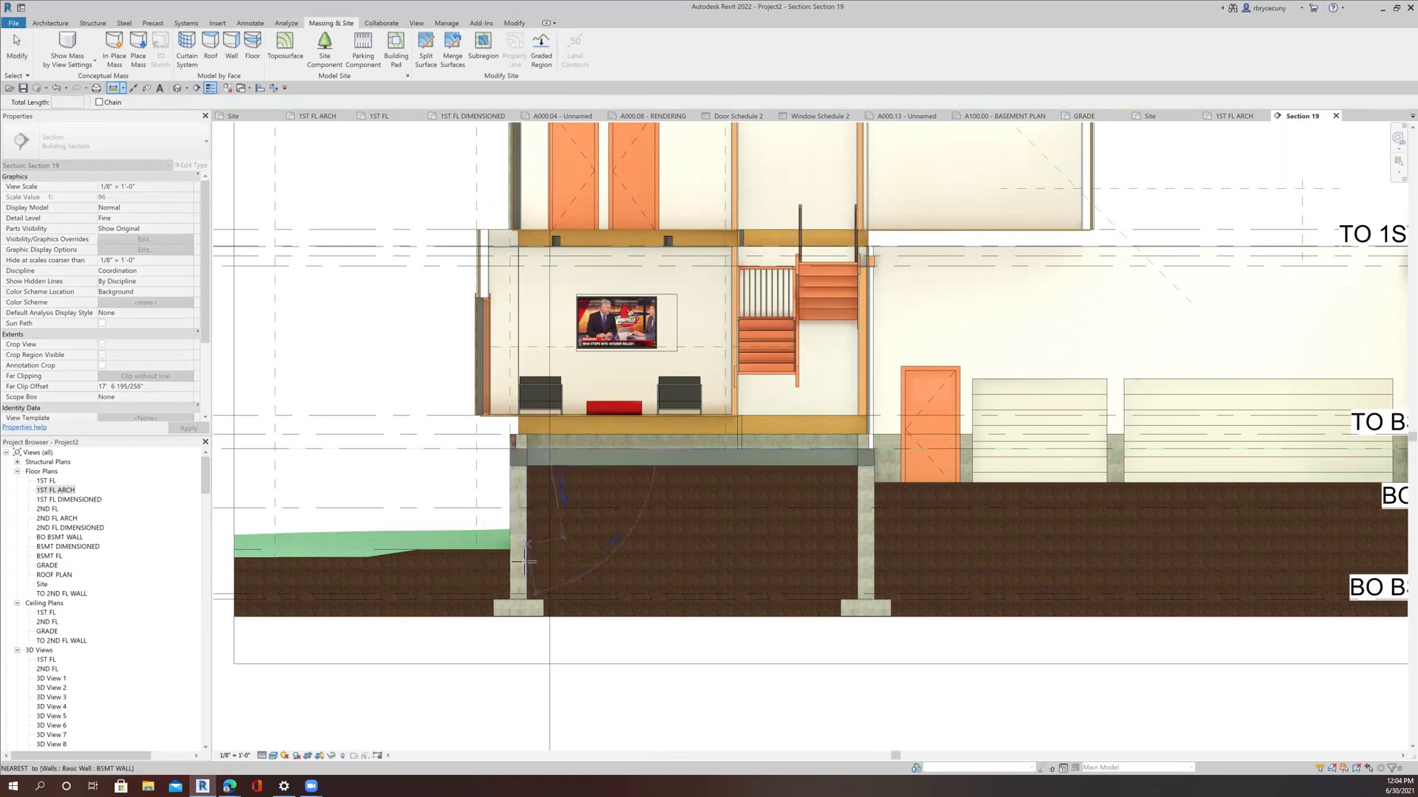
pyautogui.click(508, 596)
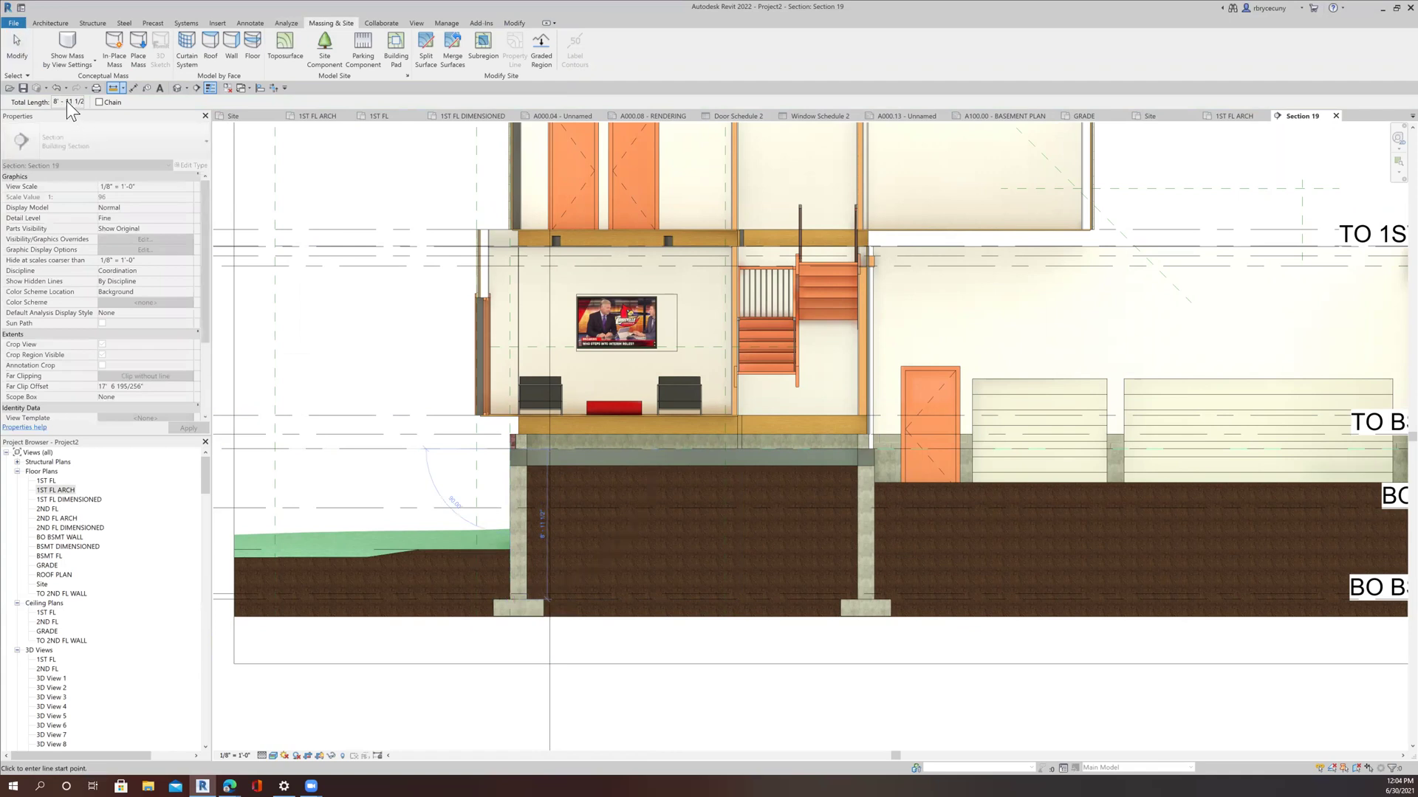
pyautogui.moveTo(55, 102); pyautogui.dragTo(95, 104)
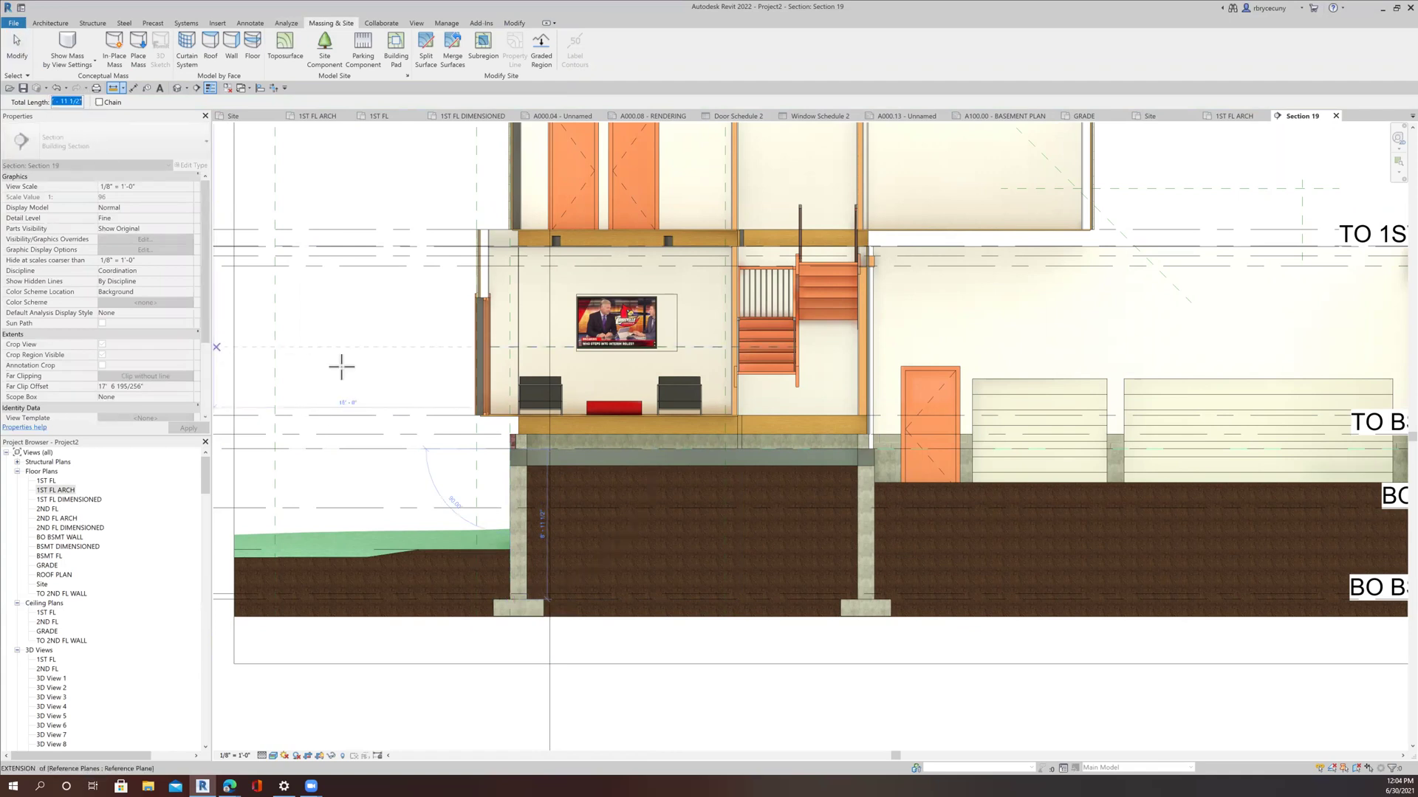
pyautogui.click(23, 47)
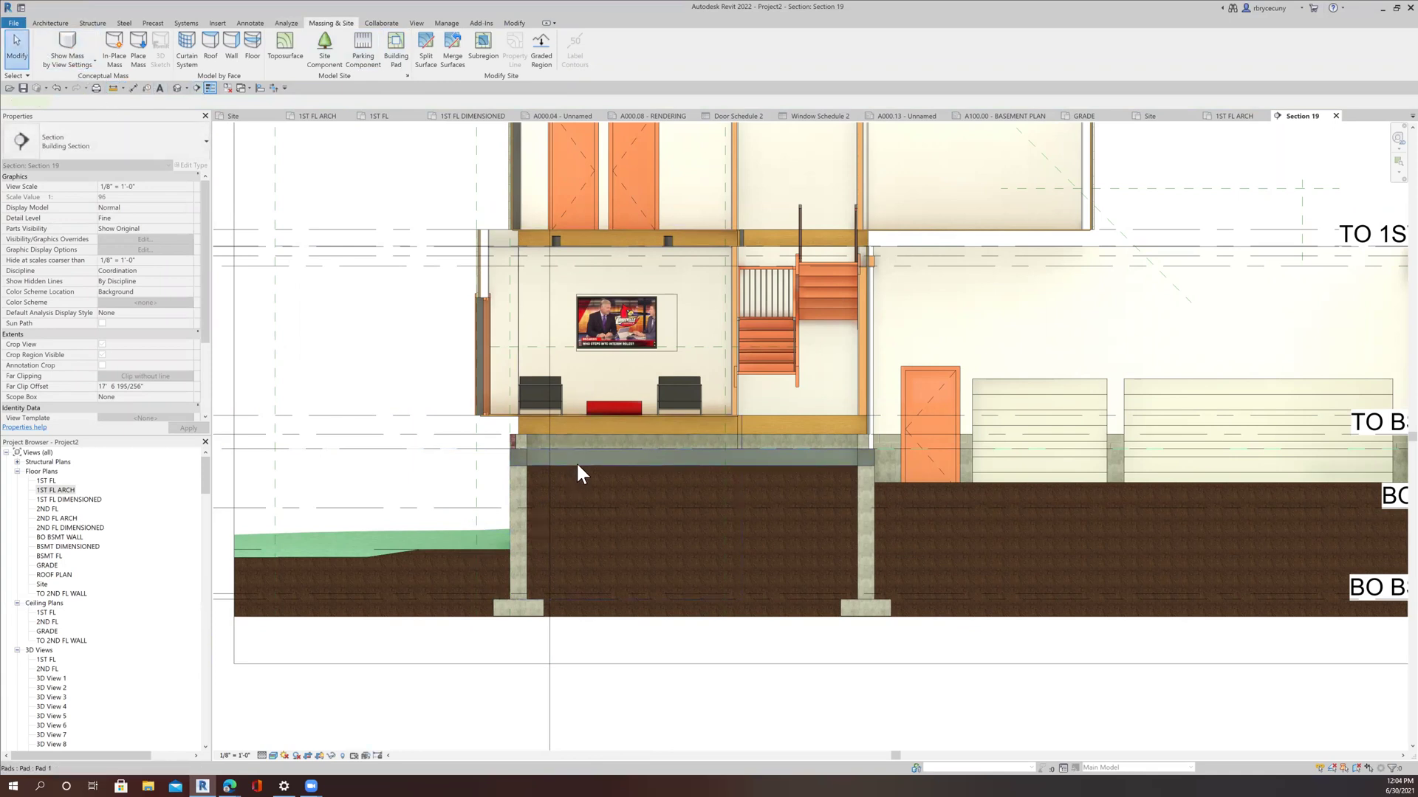
# Set the pad's height offset from the GRADE level to -8' 11 1/2"
pyautogui.click(578, 466)
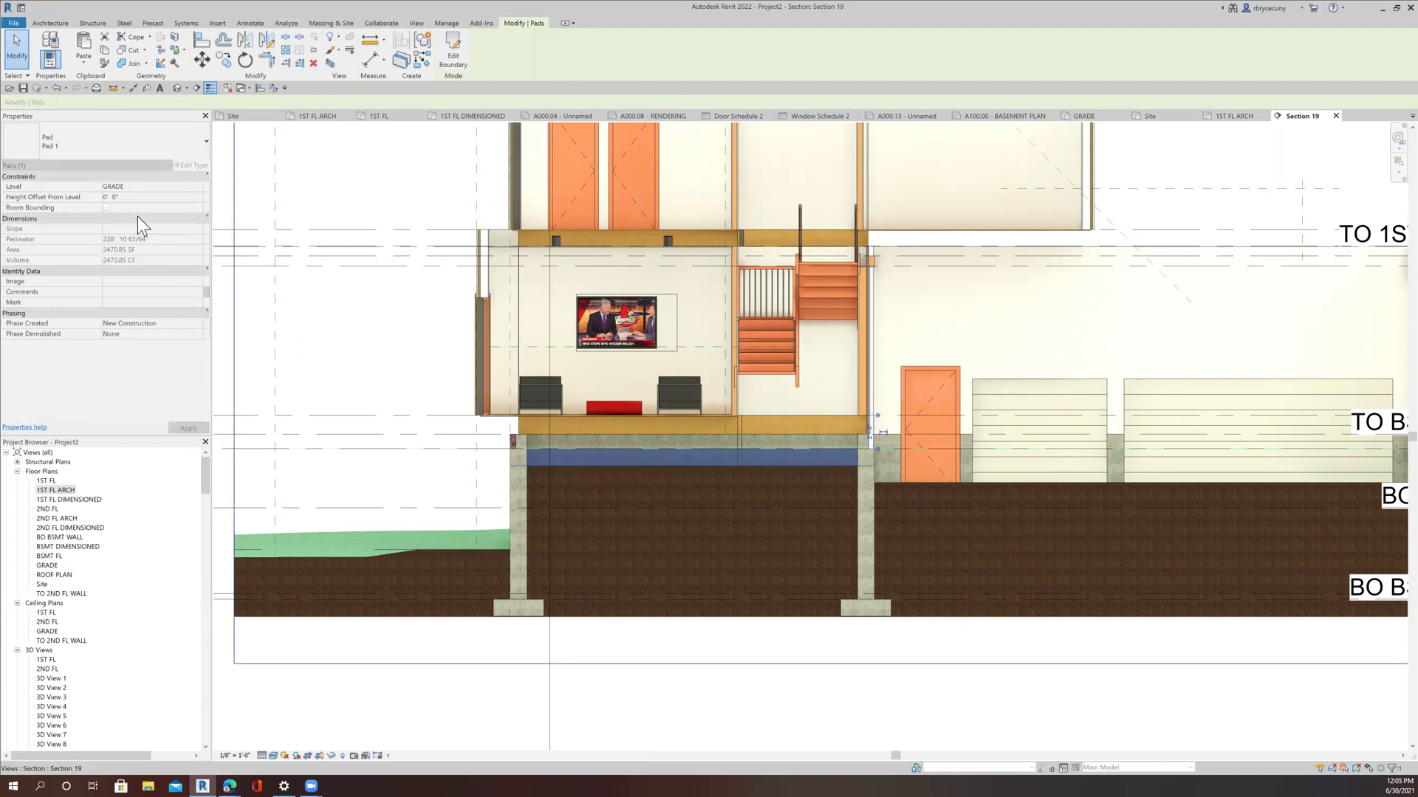
pyautogui.click(130, 196)
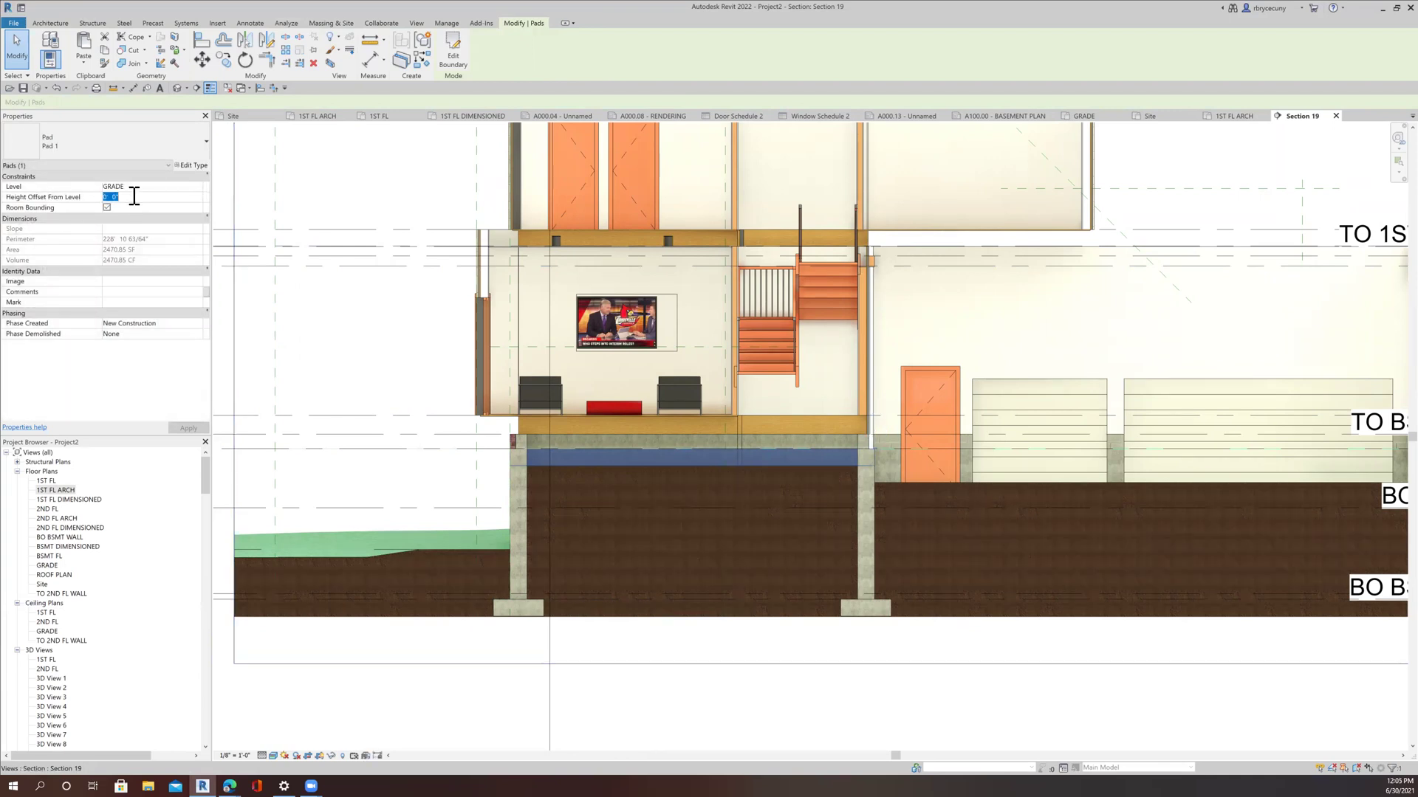
pyautogui.write('-8\' - 11 1/2"')
pyautogui.click(196, 429)
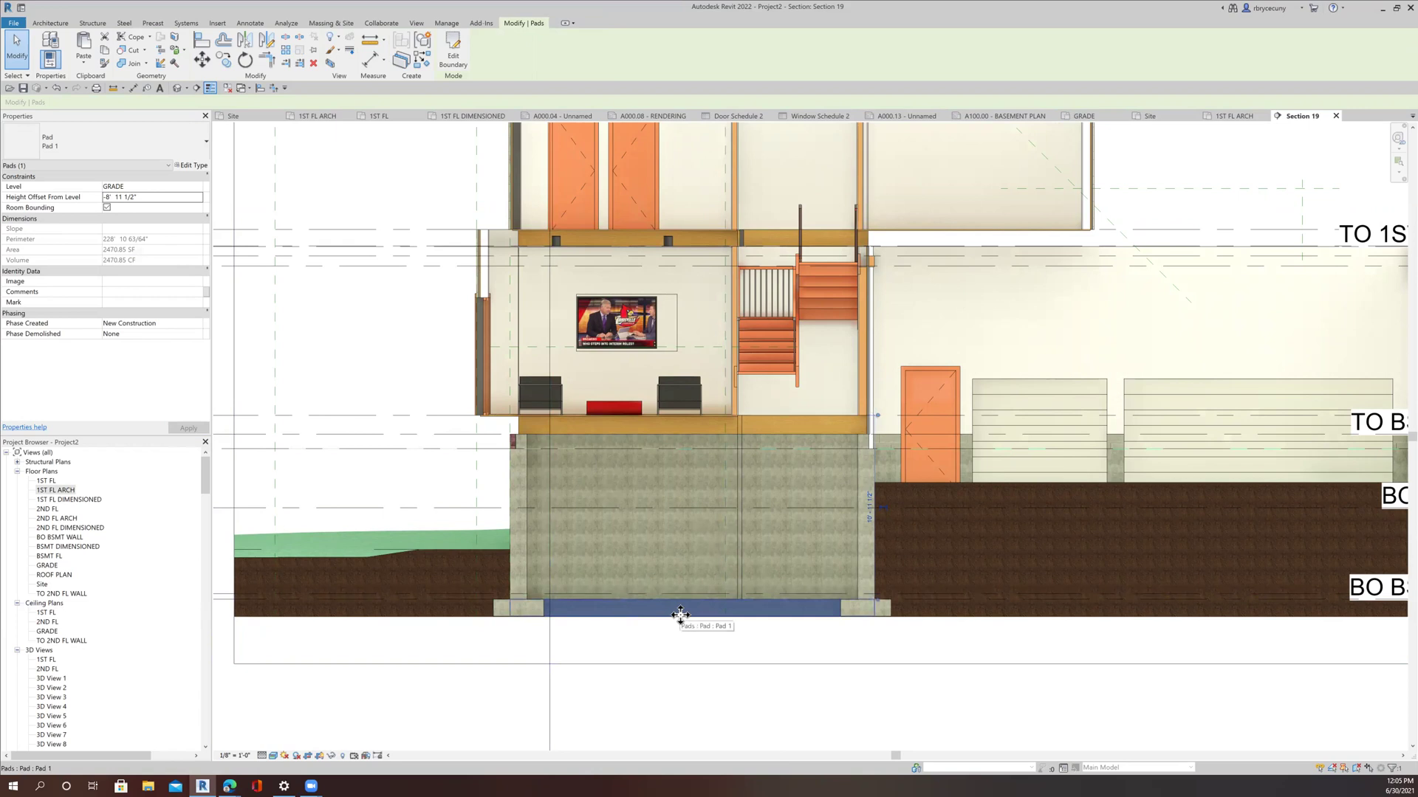
pyautogui.click(691, 698)
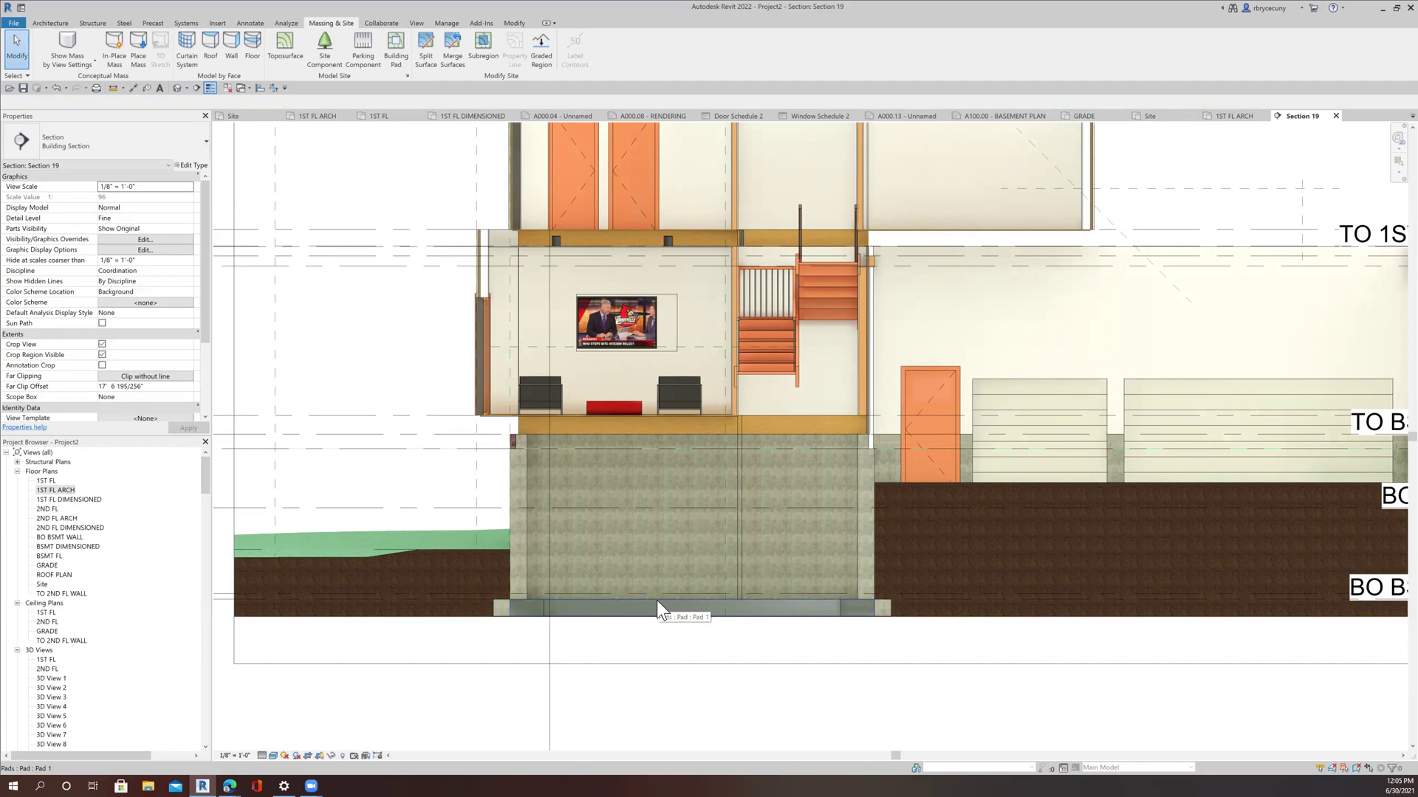
# Open the section's visibility/graphics overrides and look for a pad setting among the model categories, including the Topography and Walls subcategories
pyautogui.press('v')
pyautogui.press('g')
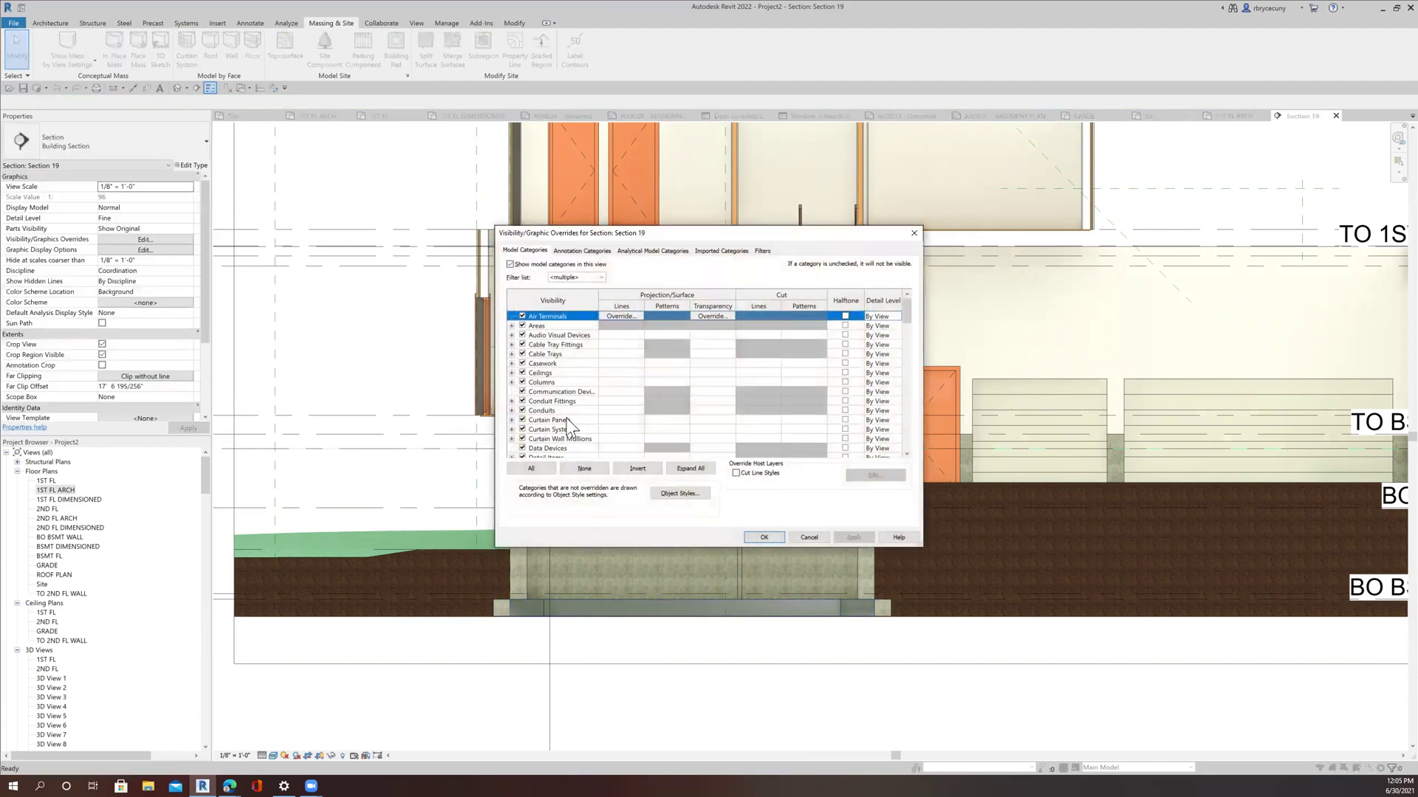
pyautogui.scroll(-13, 566, 418)
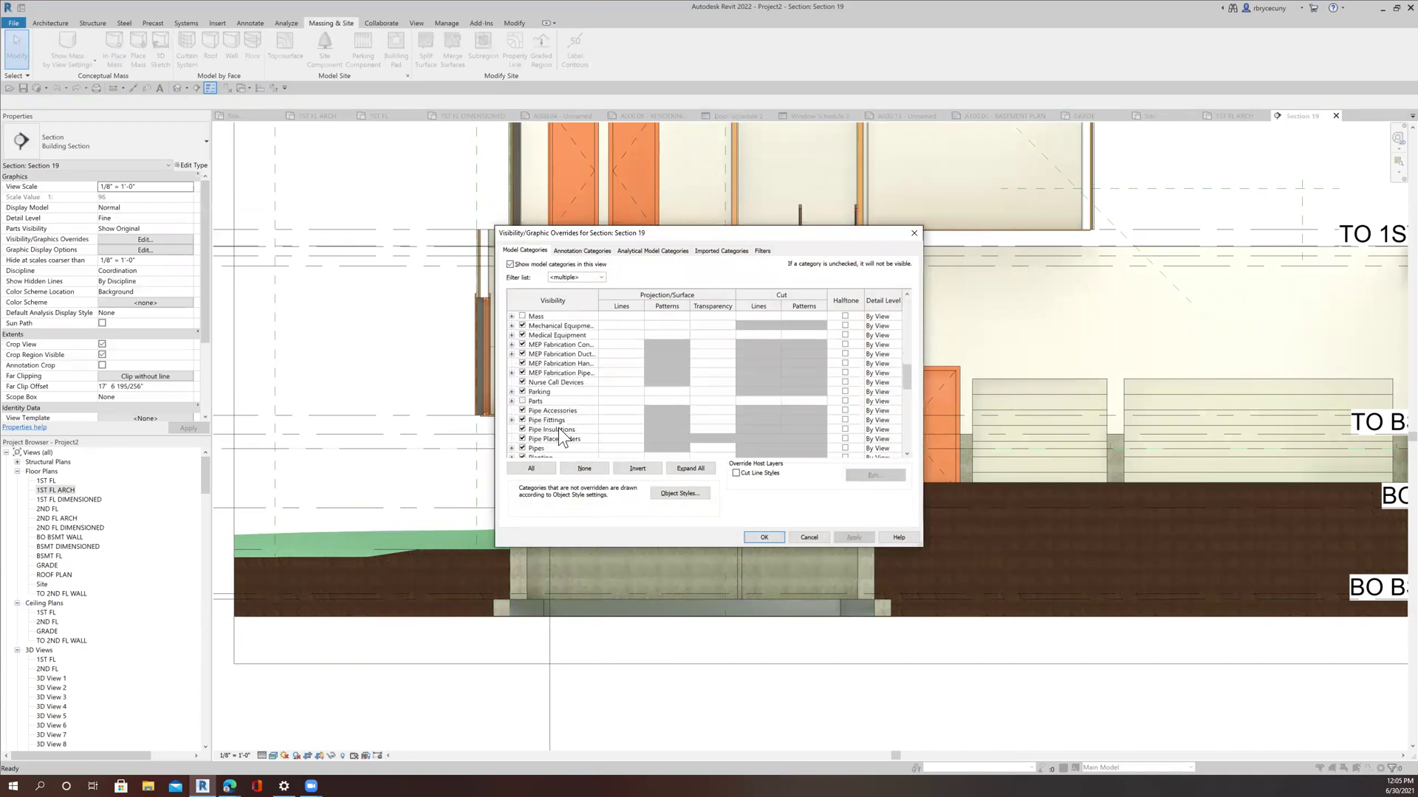
pyautogui.scroll(-7, 553, 414)
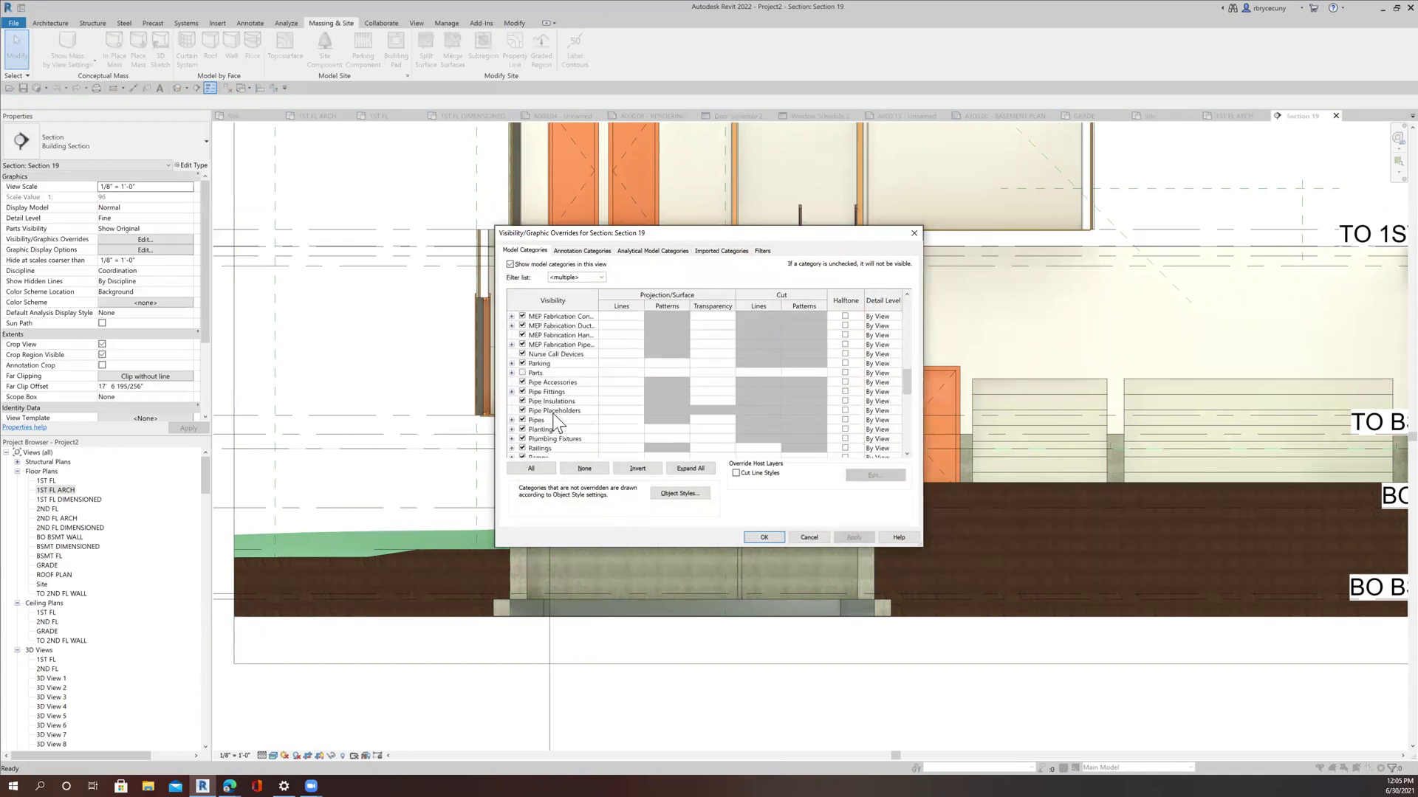
pyautogui.scroll(-5, 550, 414)
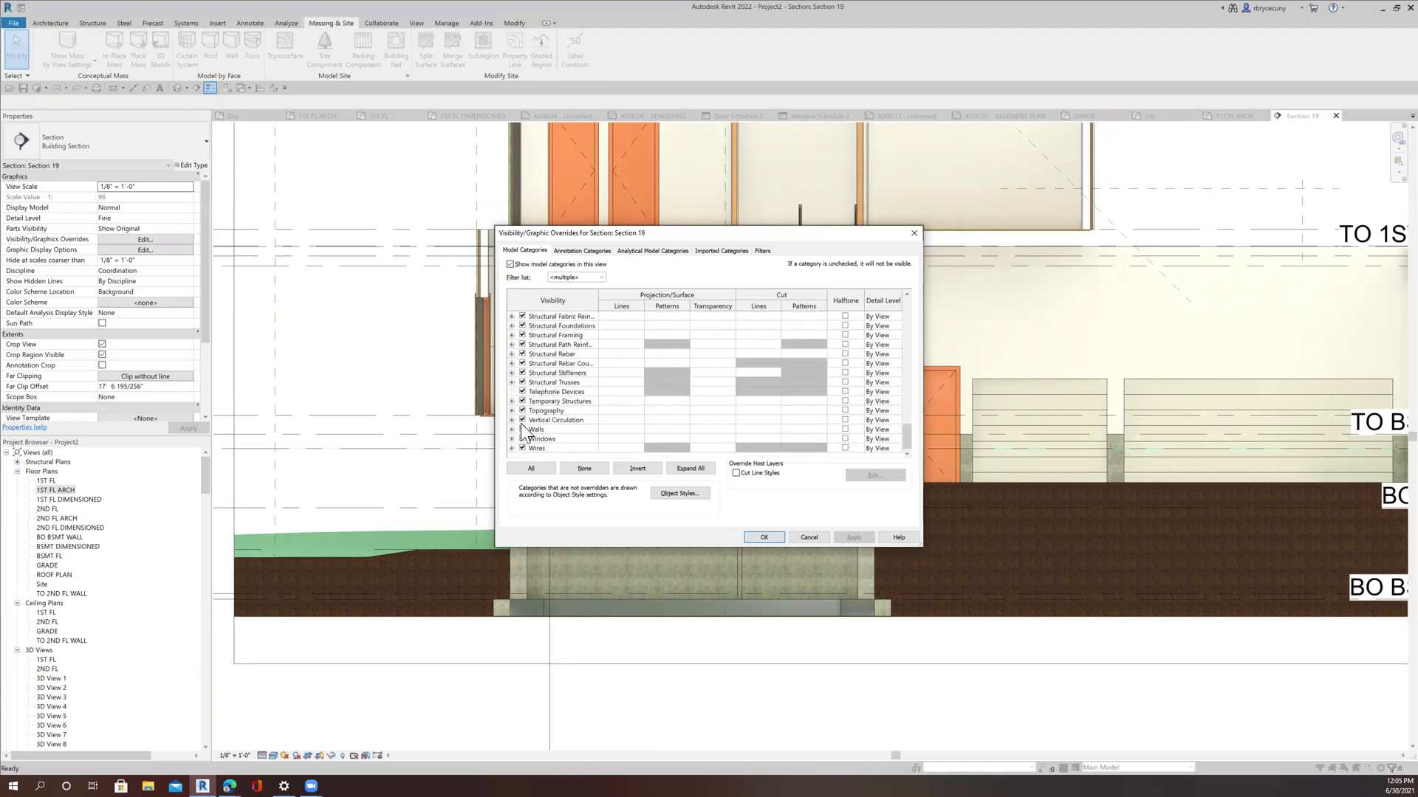
pyautogui.click(512, 411)
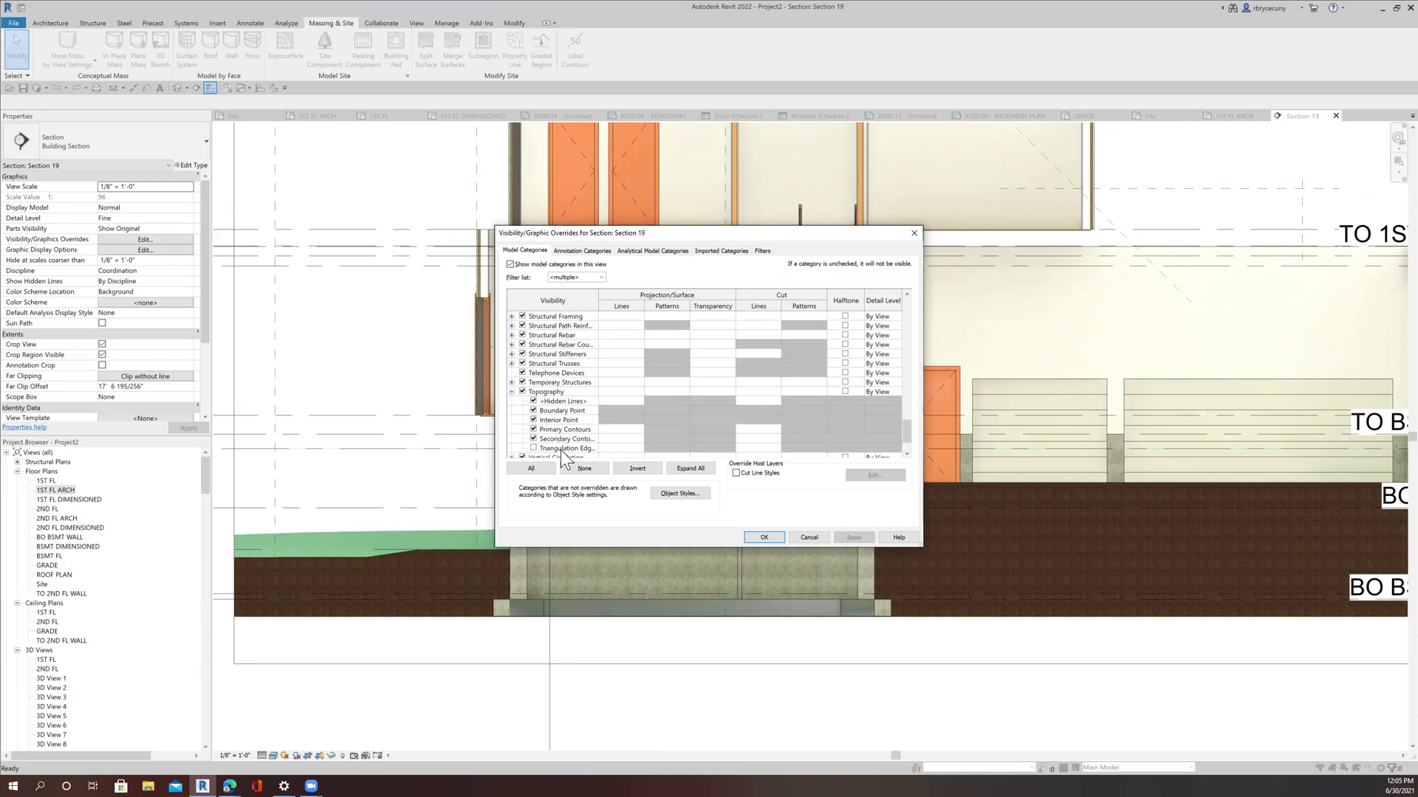
pyautogui.scroll(-1, 560, 450)
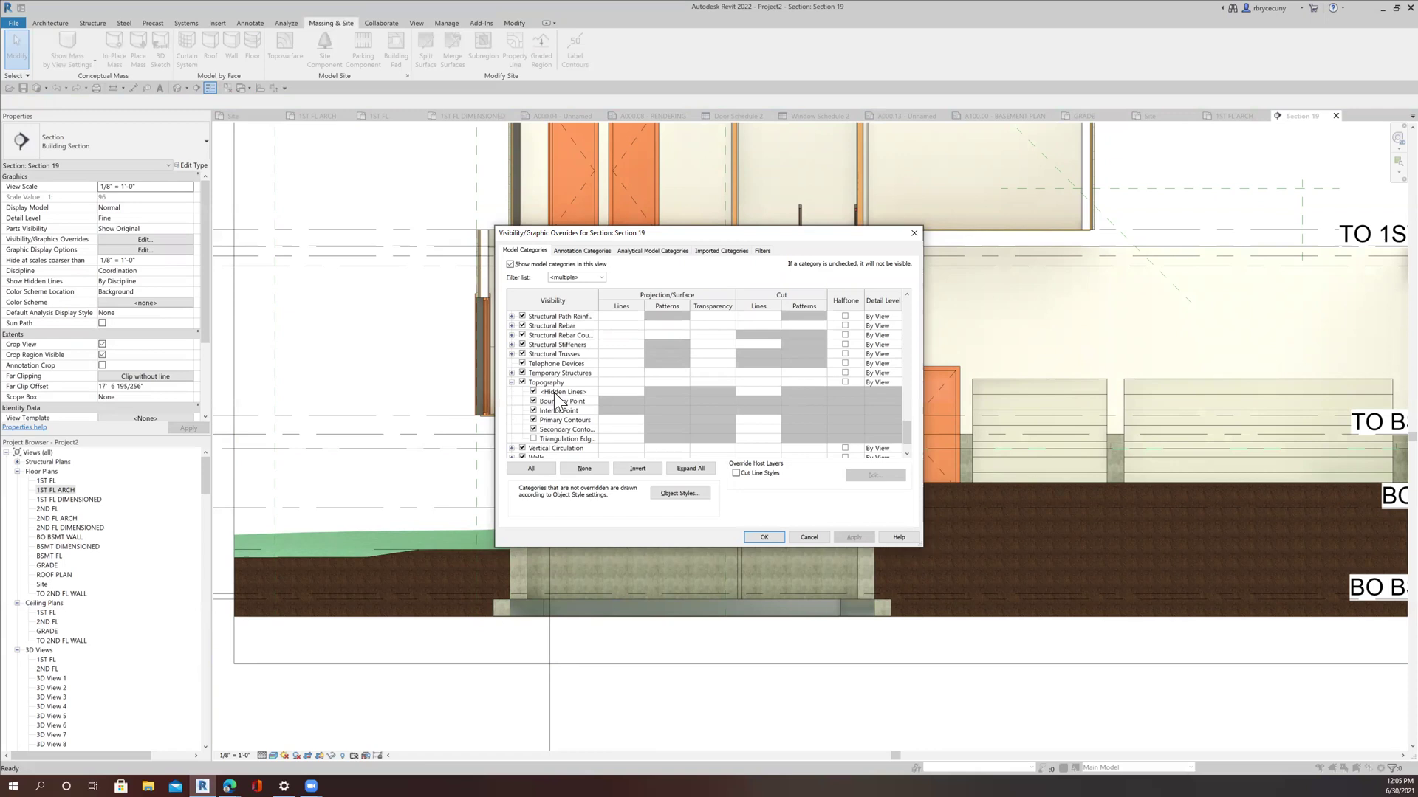
pyautogui.scroll(-1, 555, 399)
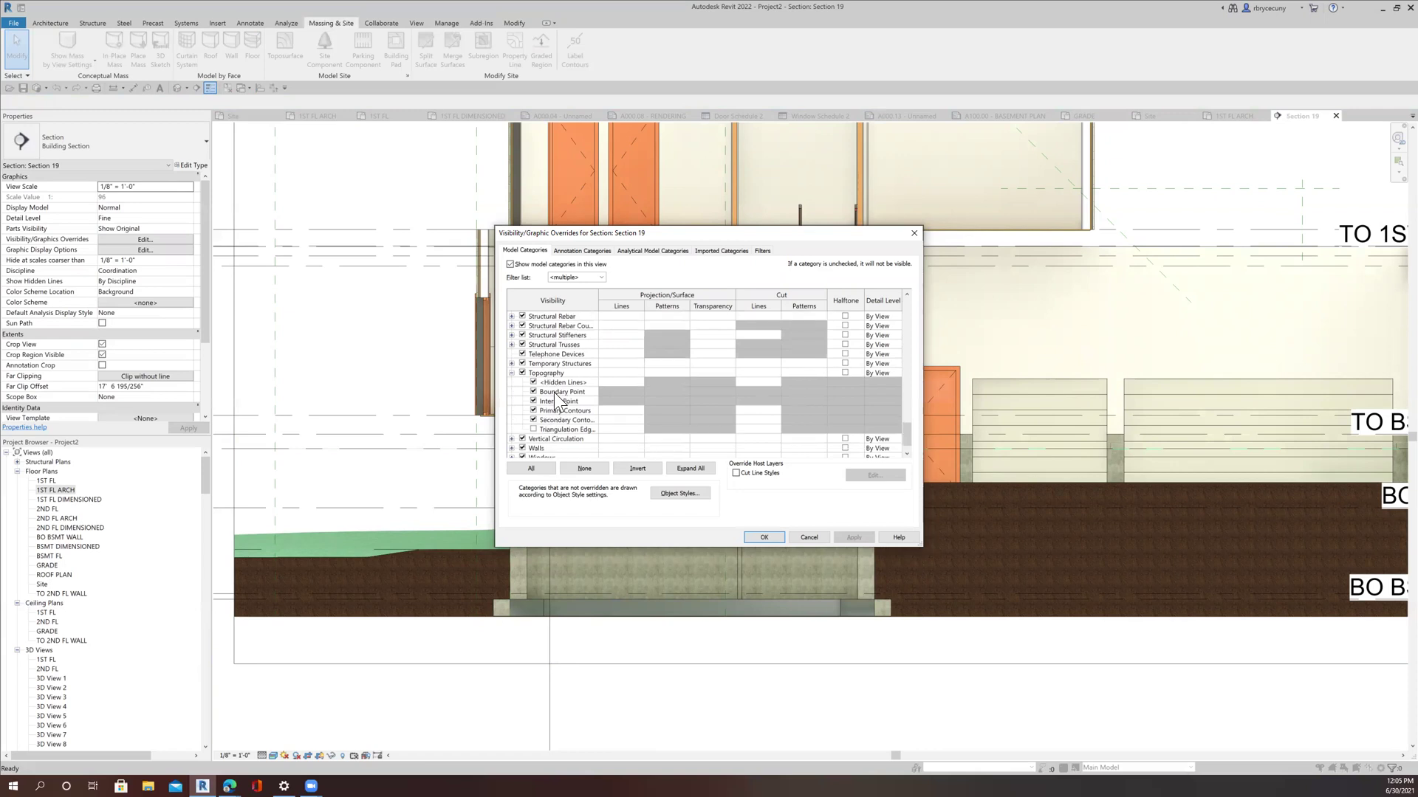
pyautogui.click(512, 448)
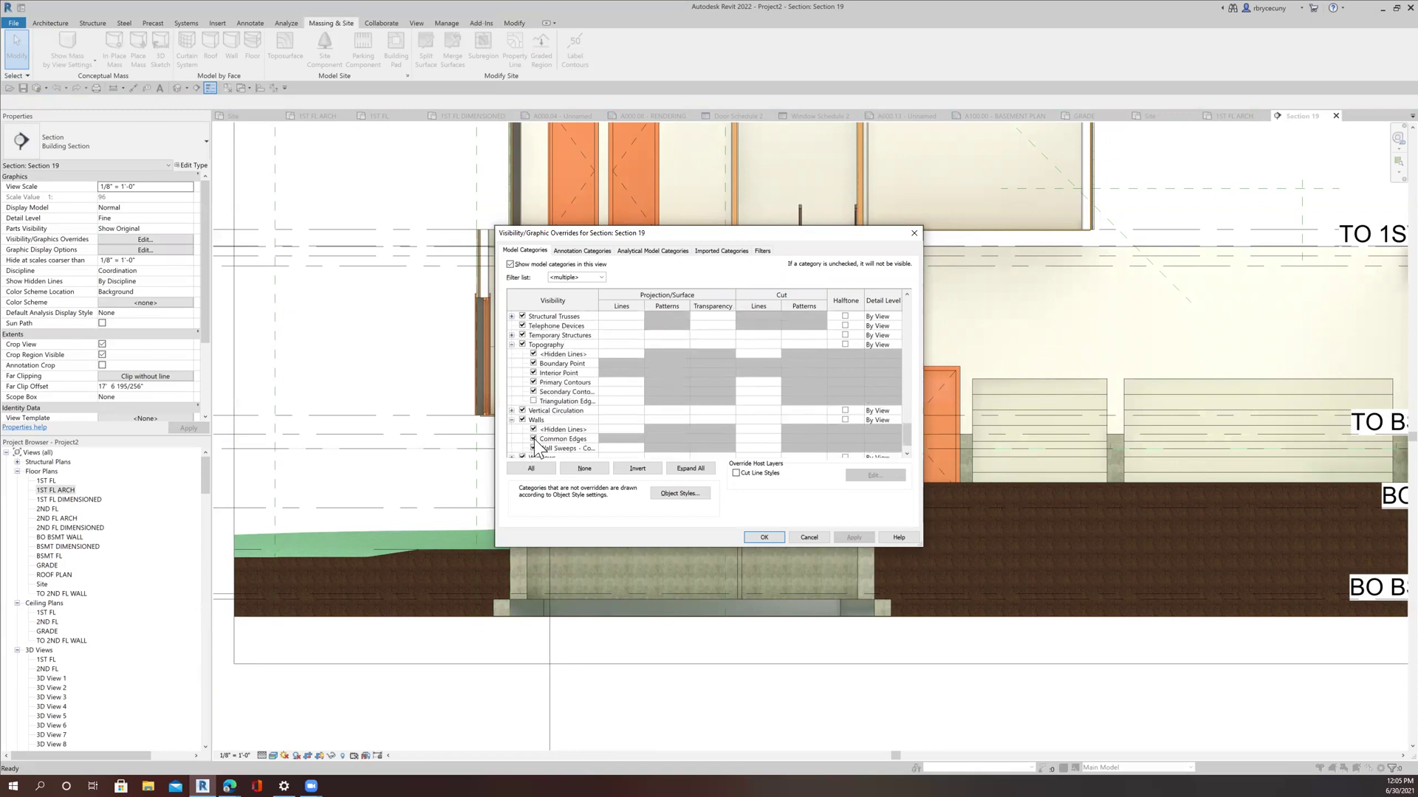
pyautogui.scroll(5, 551, 440)
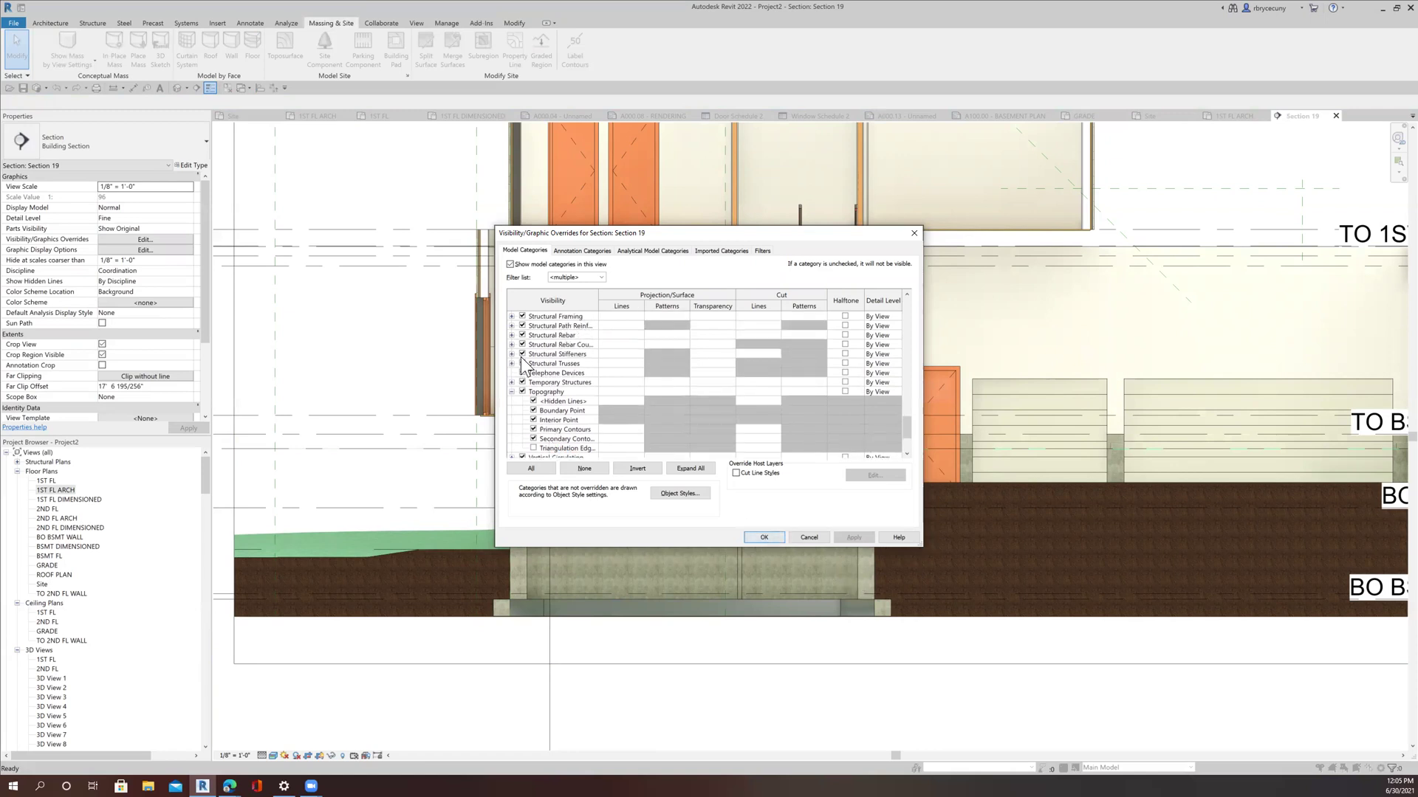
pyautogui.scroll(20, 532, 358)
pyautogui.scroll(20, 539, 360)
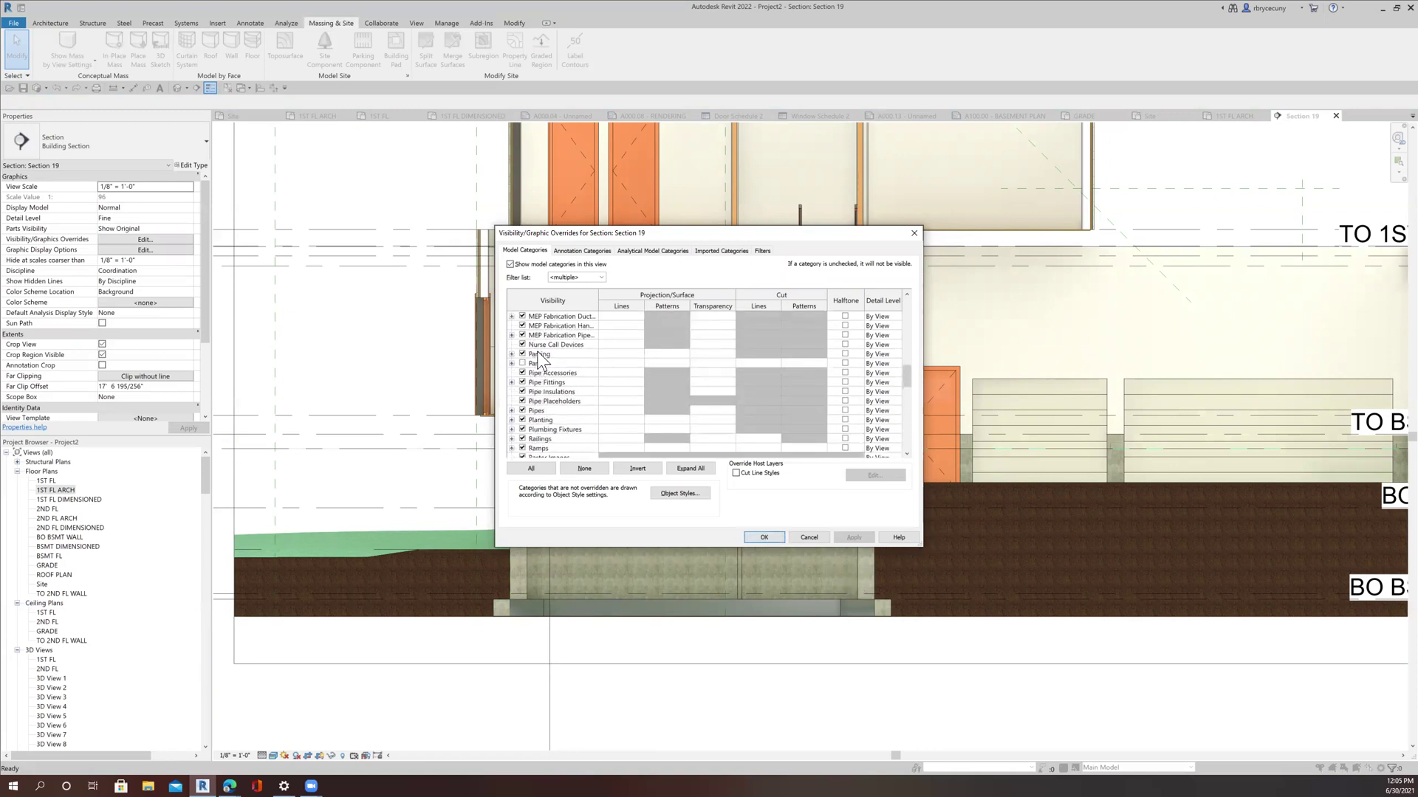
# Turn off the Pads subcategory under Site in the section's visibility overrides and apply it to the view
pyautogui.scroll(-6, 538, 357)
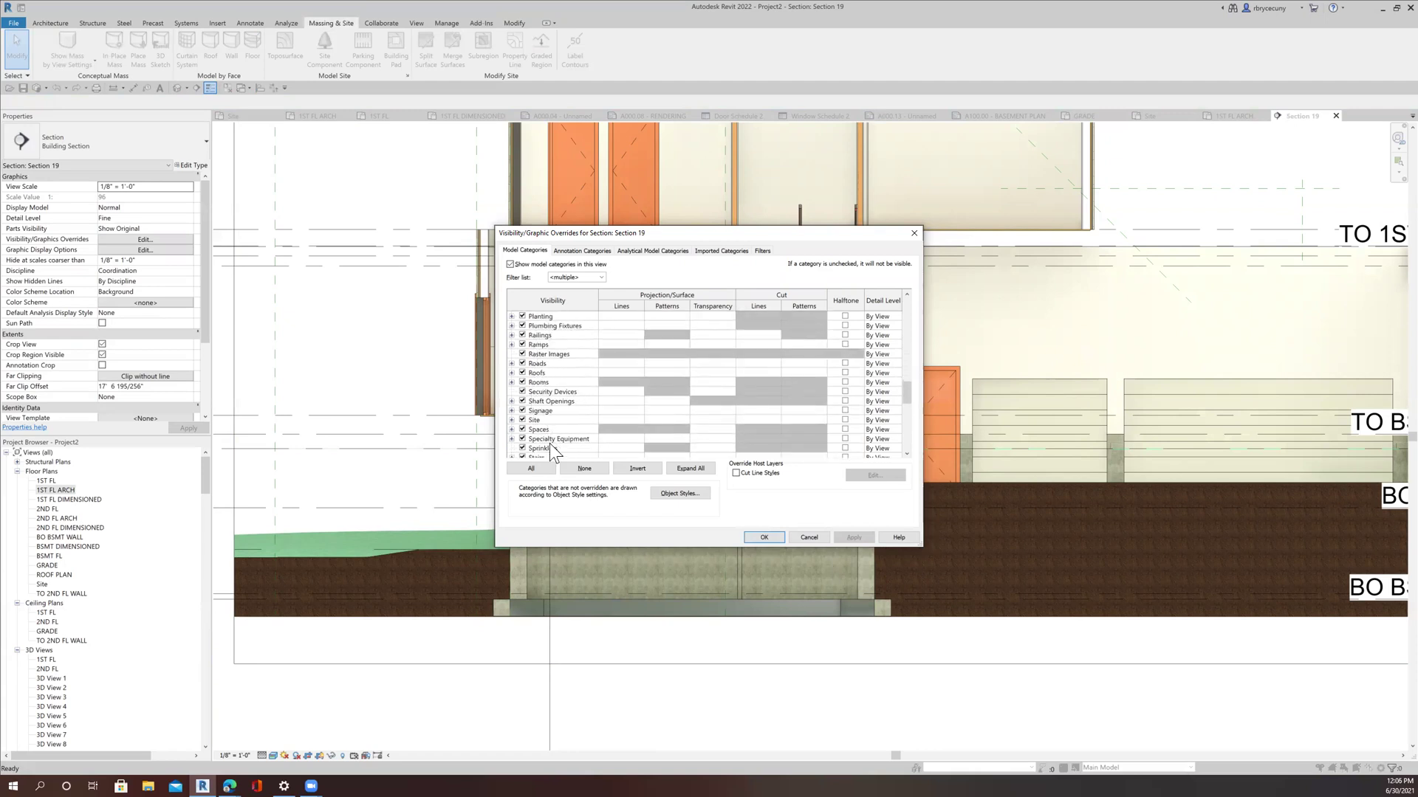
pyautogui.scroll(-1, 550, 445)
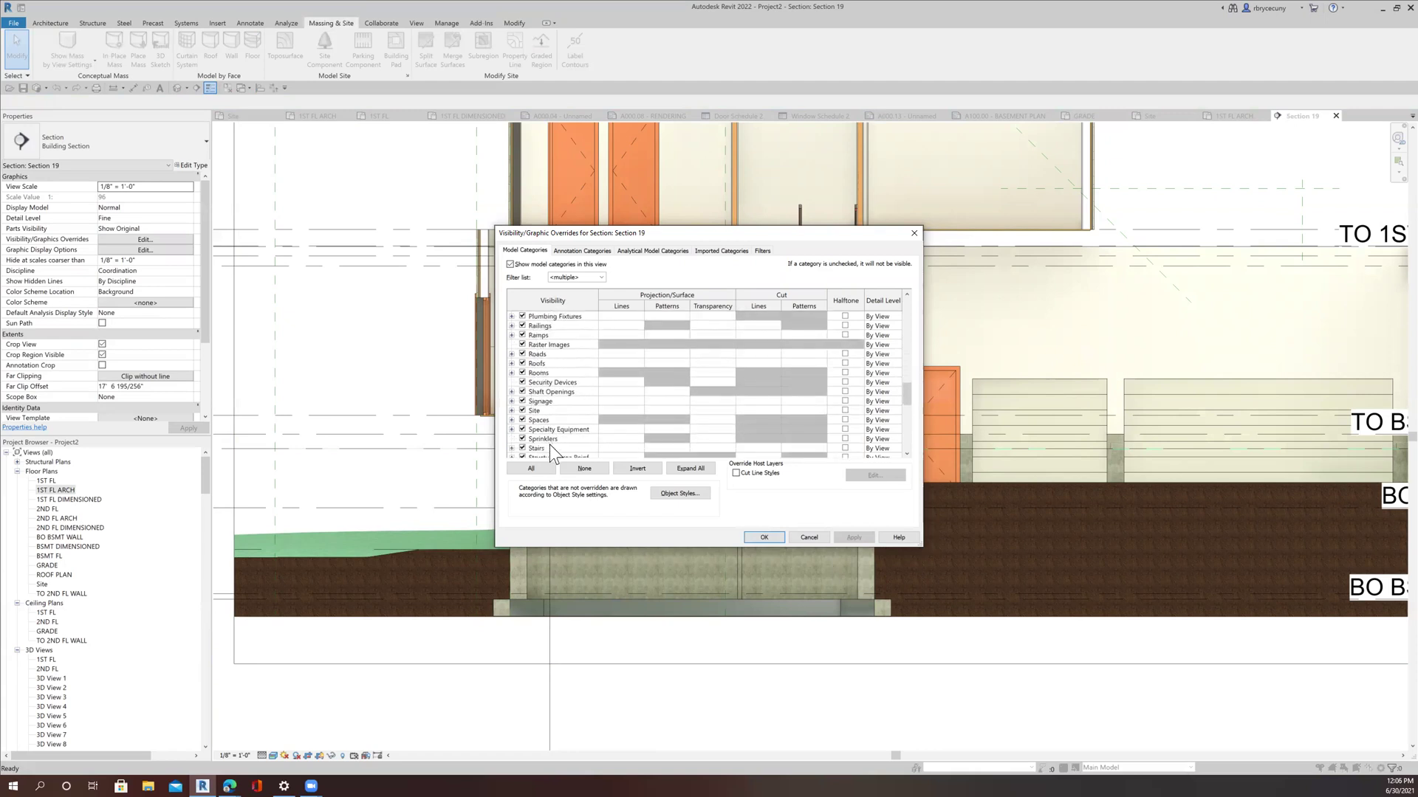
pyautogui.click(511, 411)
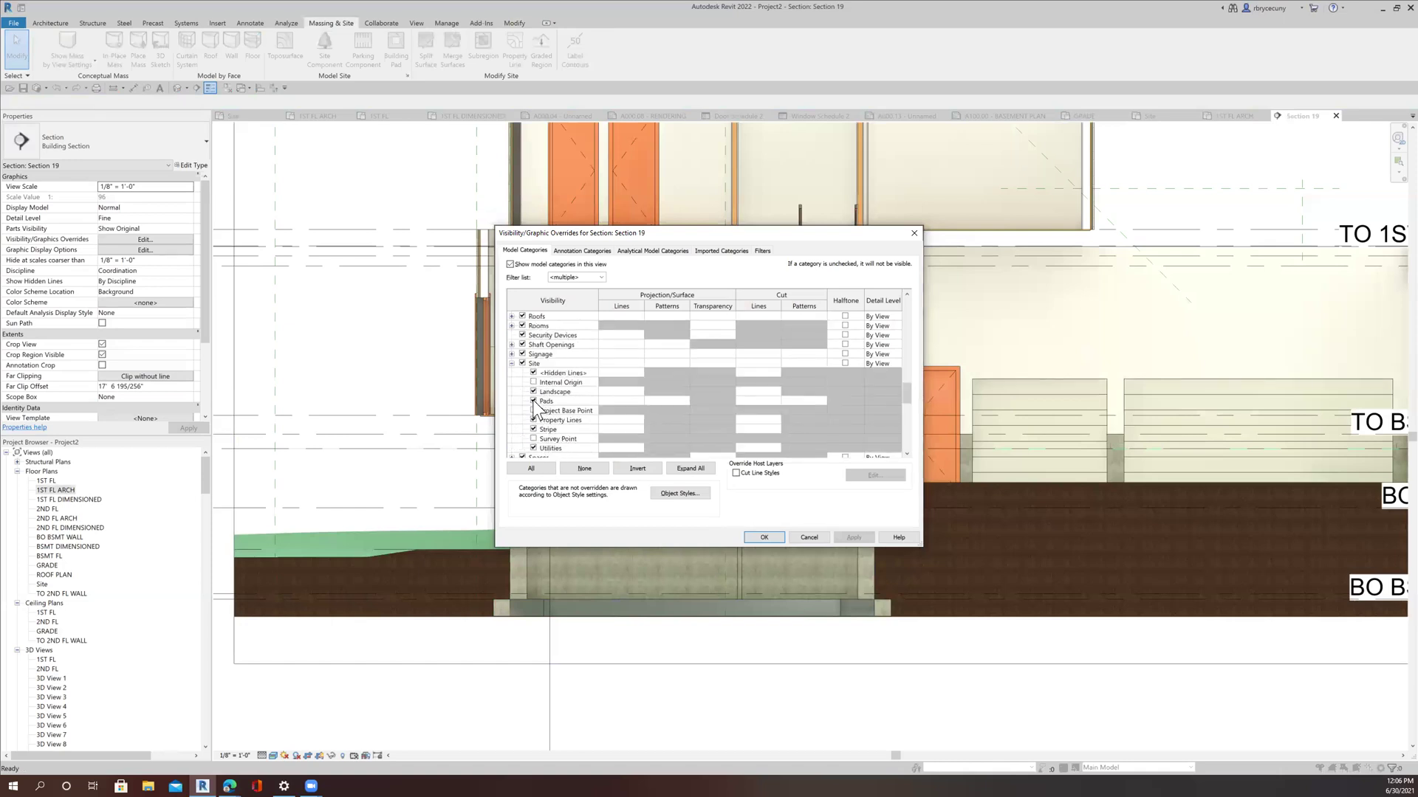
pyautogui.click(533, 400)
pyautogui.click(533, 400)
pyautogui.click(765, 537)
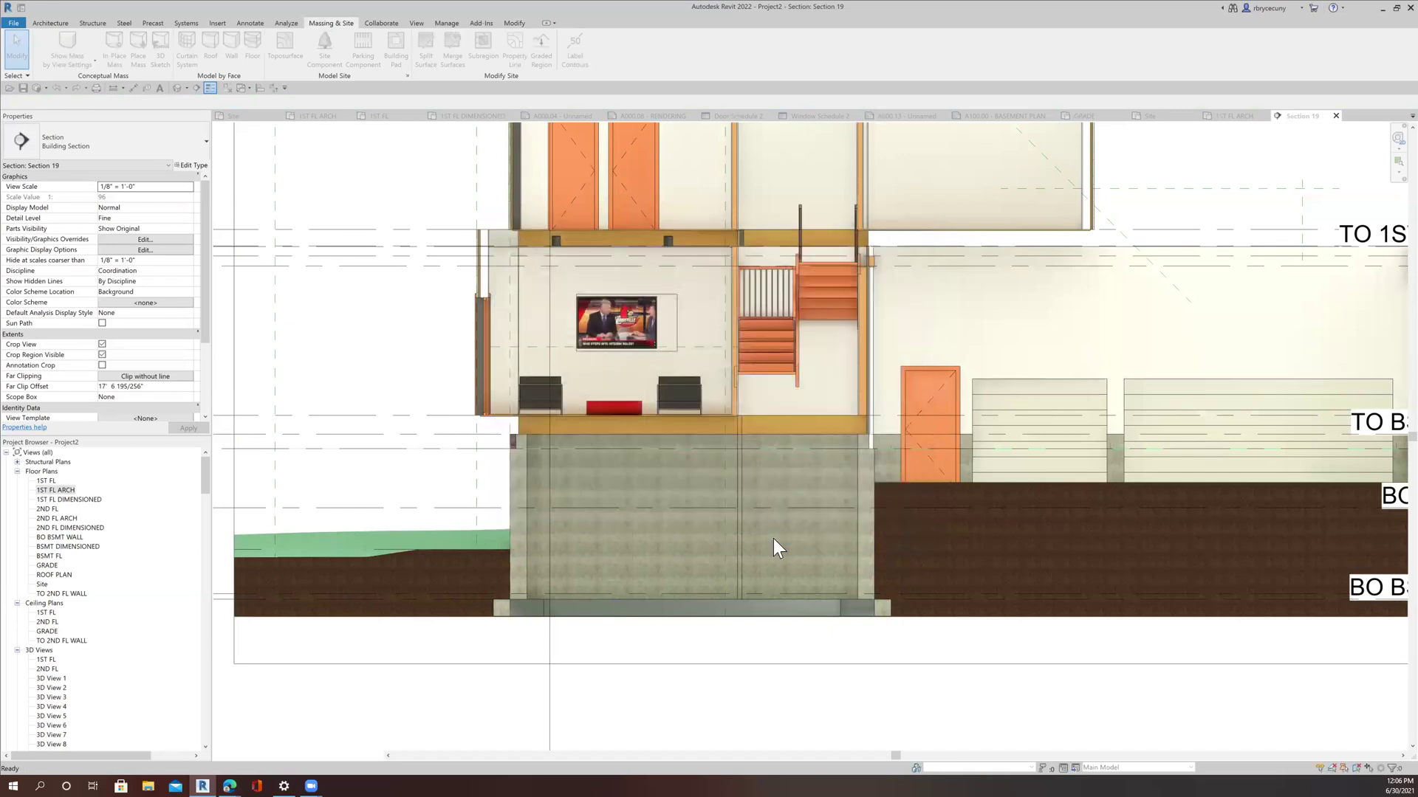
pyautogui.click(653, 612)
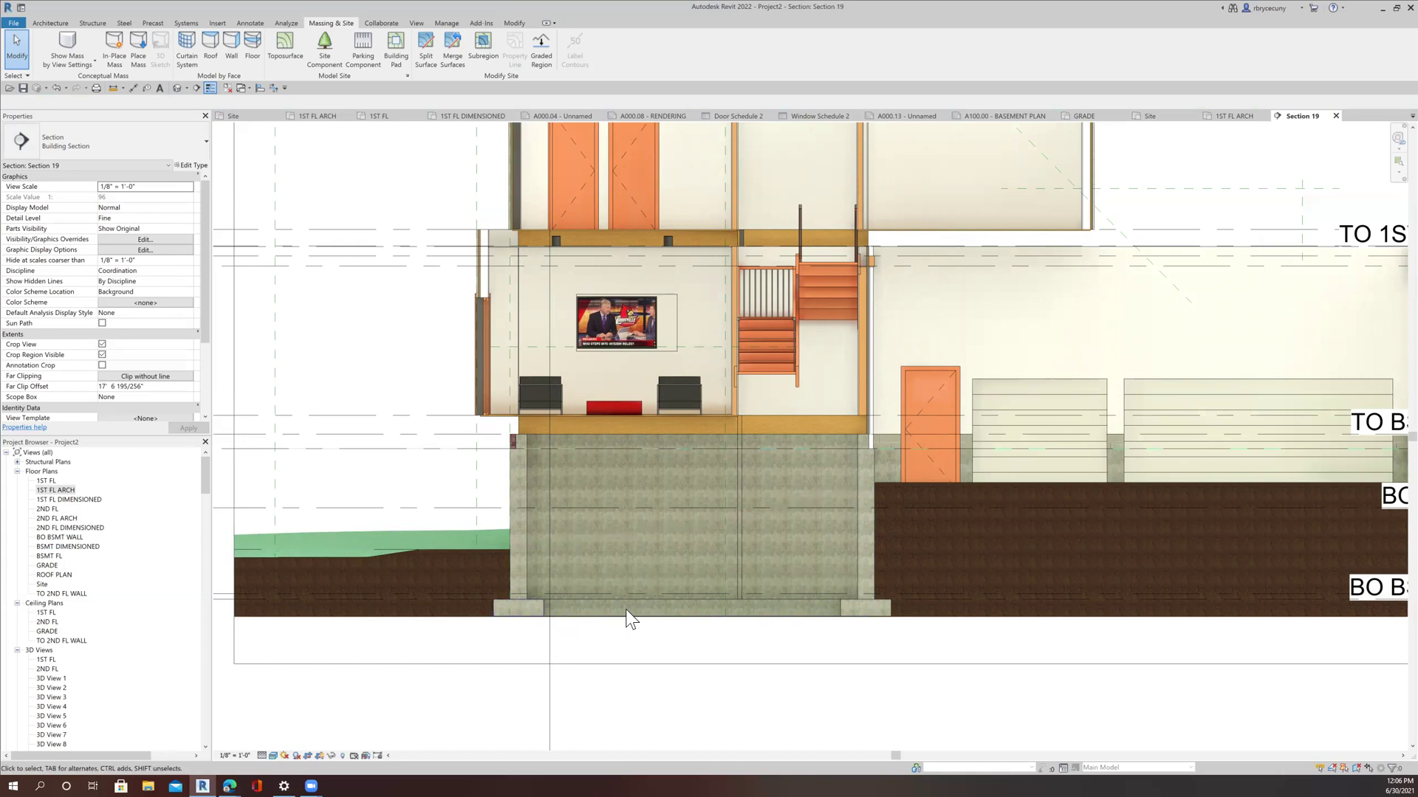
pyautogui.scroll(-4, 626, 619)
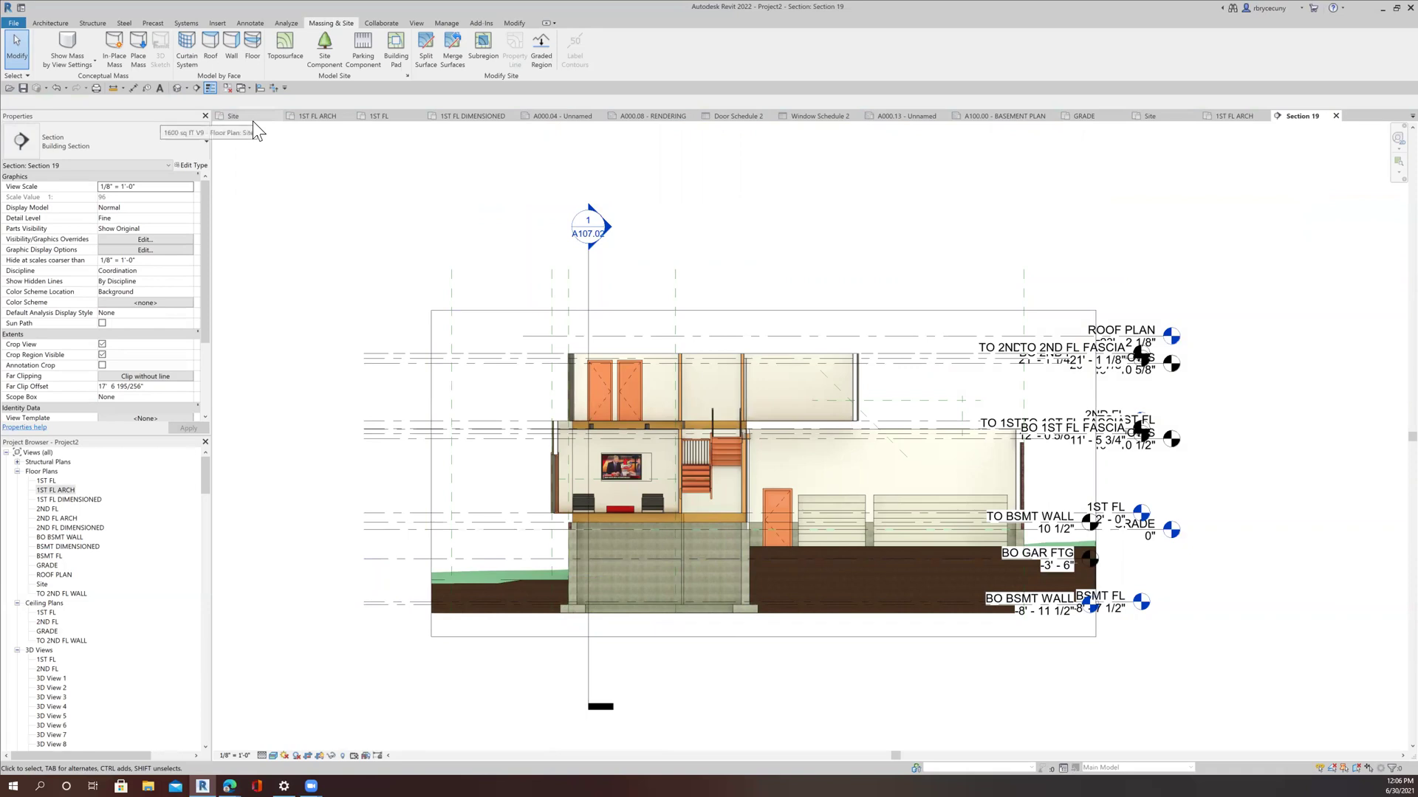
# Flip the direction of the section line running horizontally across the house in the 1ST FL ARCH plan
pyautogui.click(1149, 118)
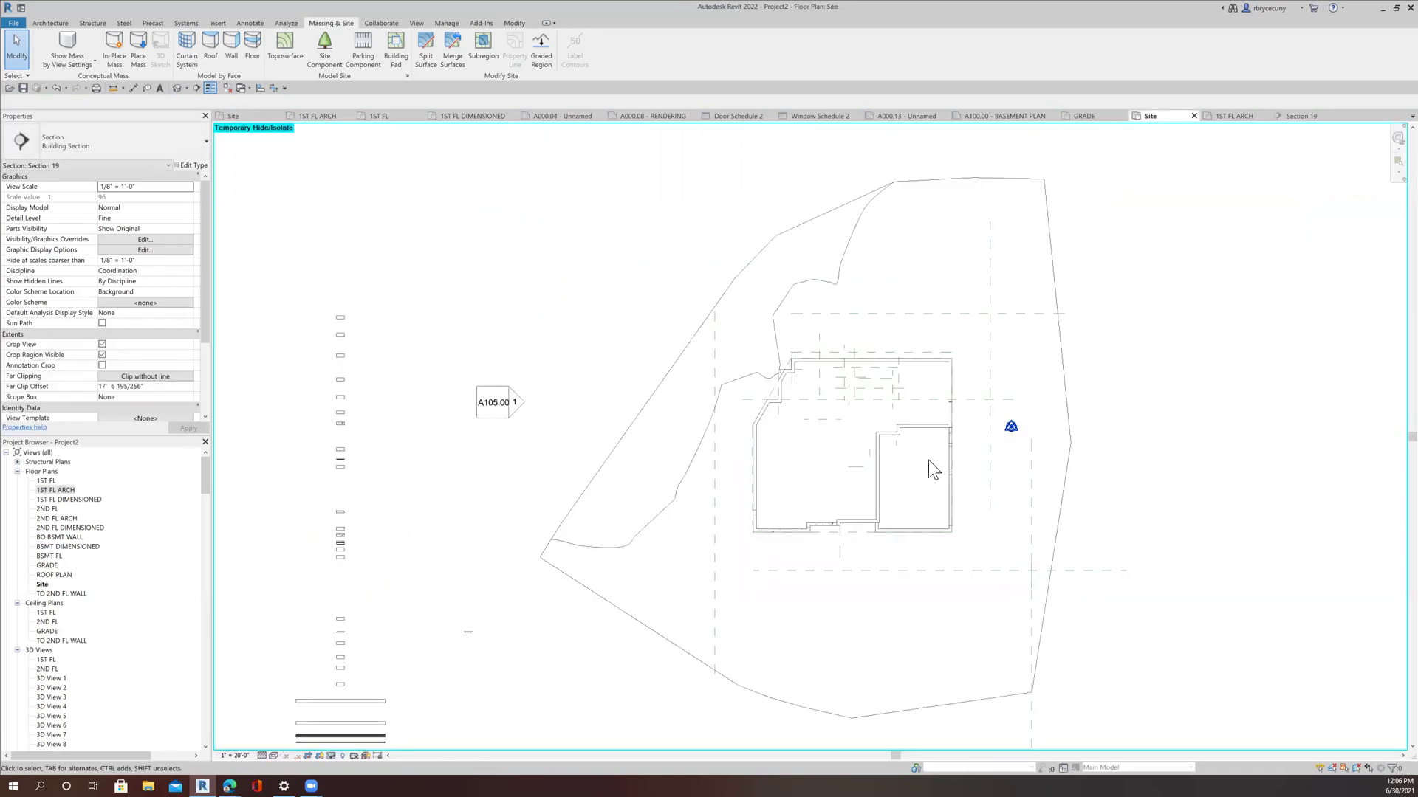
pyautogui.click(1240, 113)
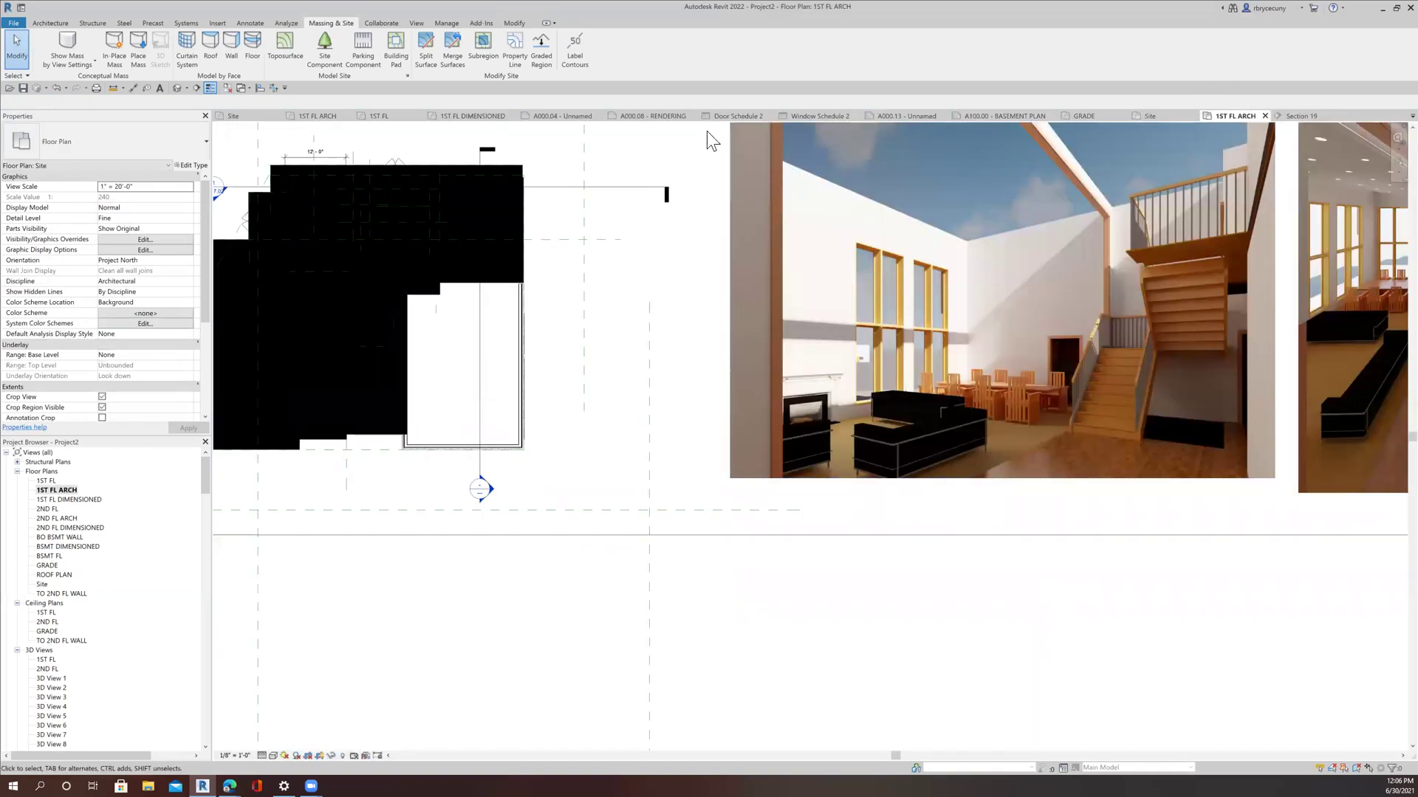
pyautogui.rightClick(631, 184)
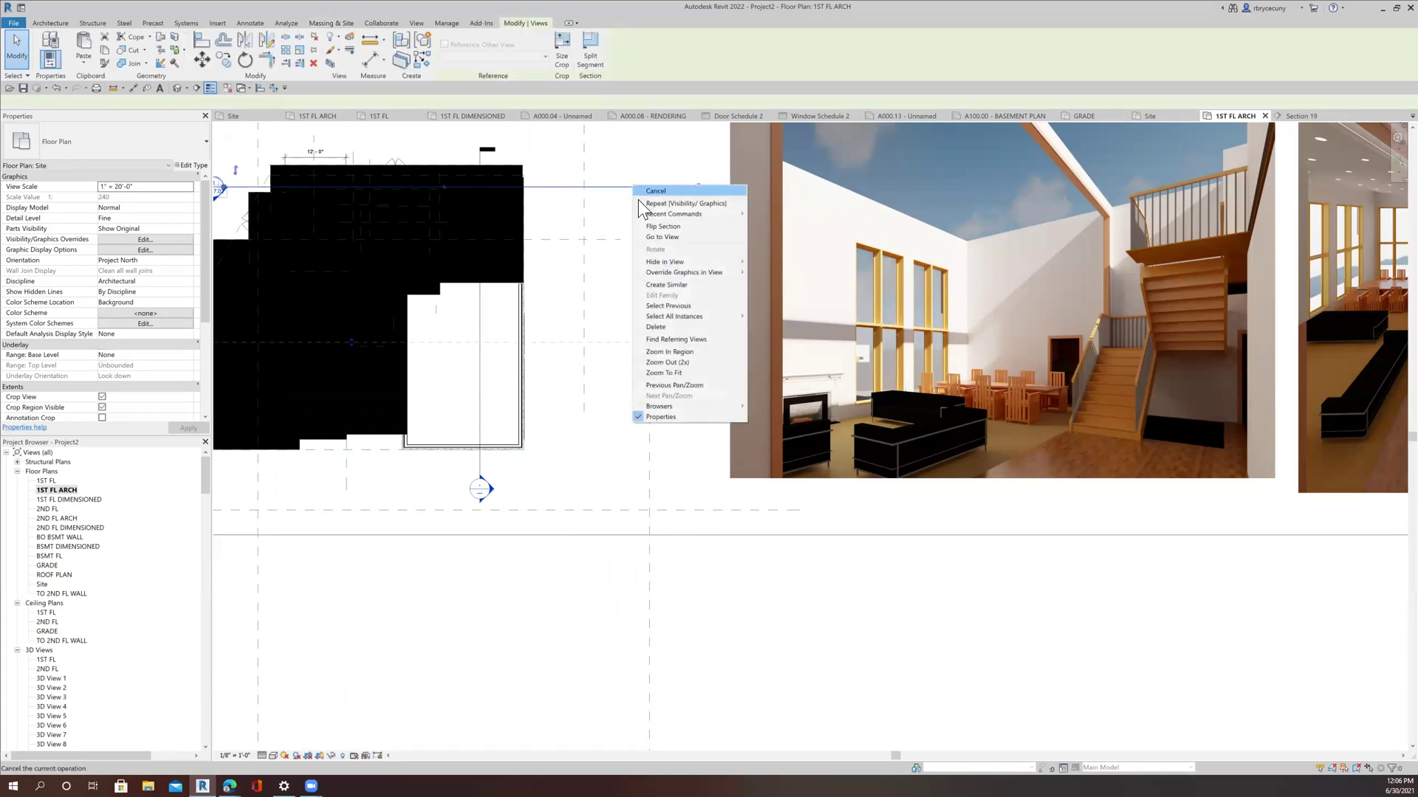
pyautogui.click(655, 226)
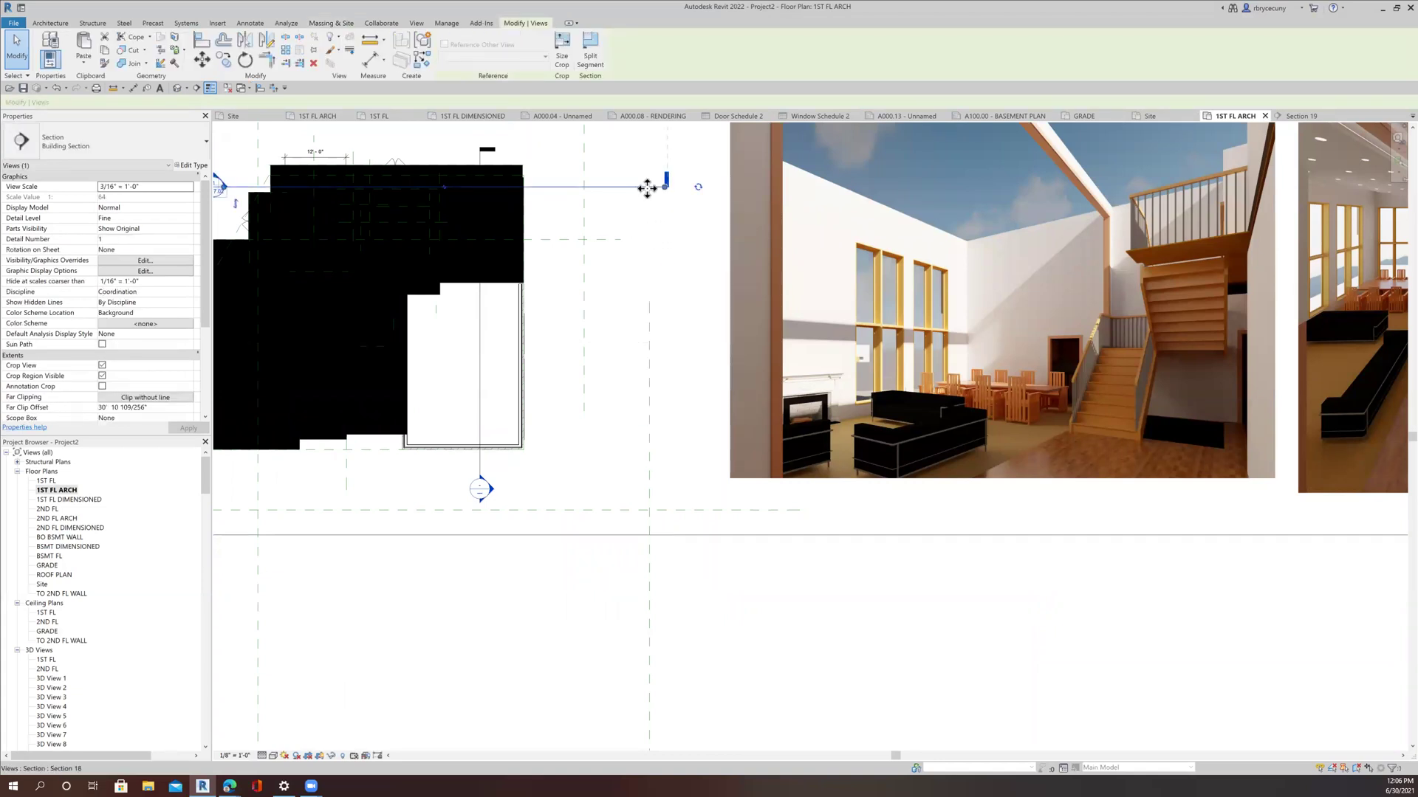
# Open the section view belonging to the flipped horizontal section line in the 1ST FL ARCH plan
pyautogui.rightClick(647, 187)
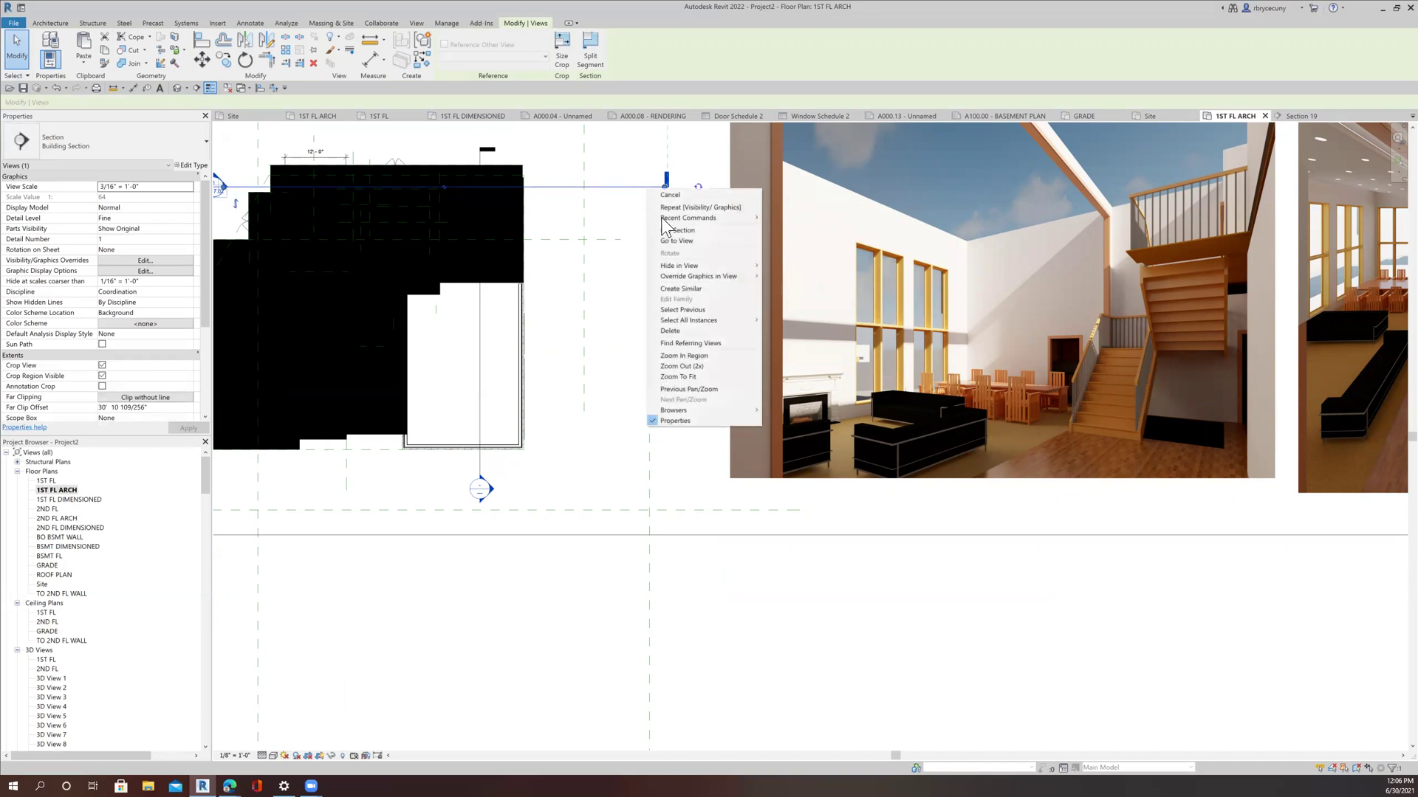
pyautogui.click(612, 337)
pyautogui.moveTo(894, 439); pyautogui.dragTo(891, 440, button='middle')
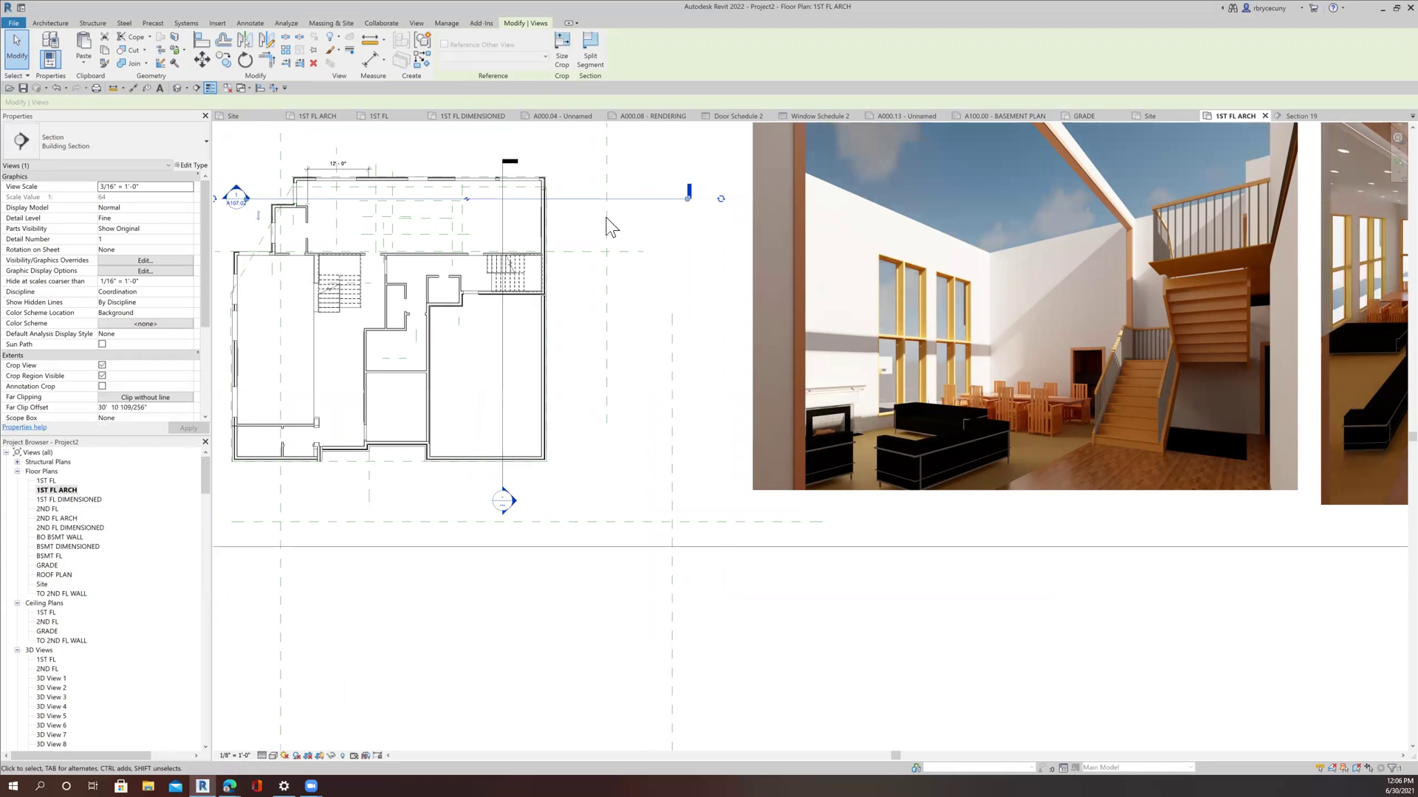
pyautogui.moveTo(605, 219); pyautogui.dragTo(842, 290, button='middle')
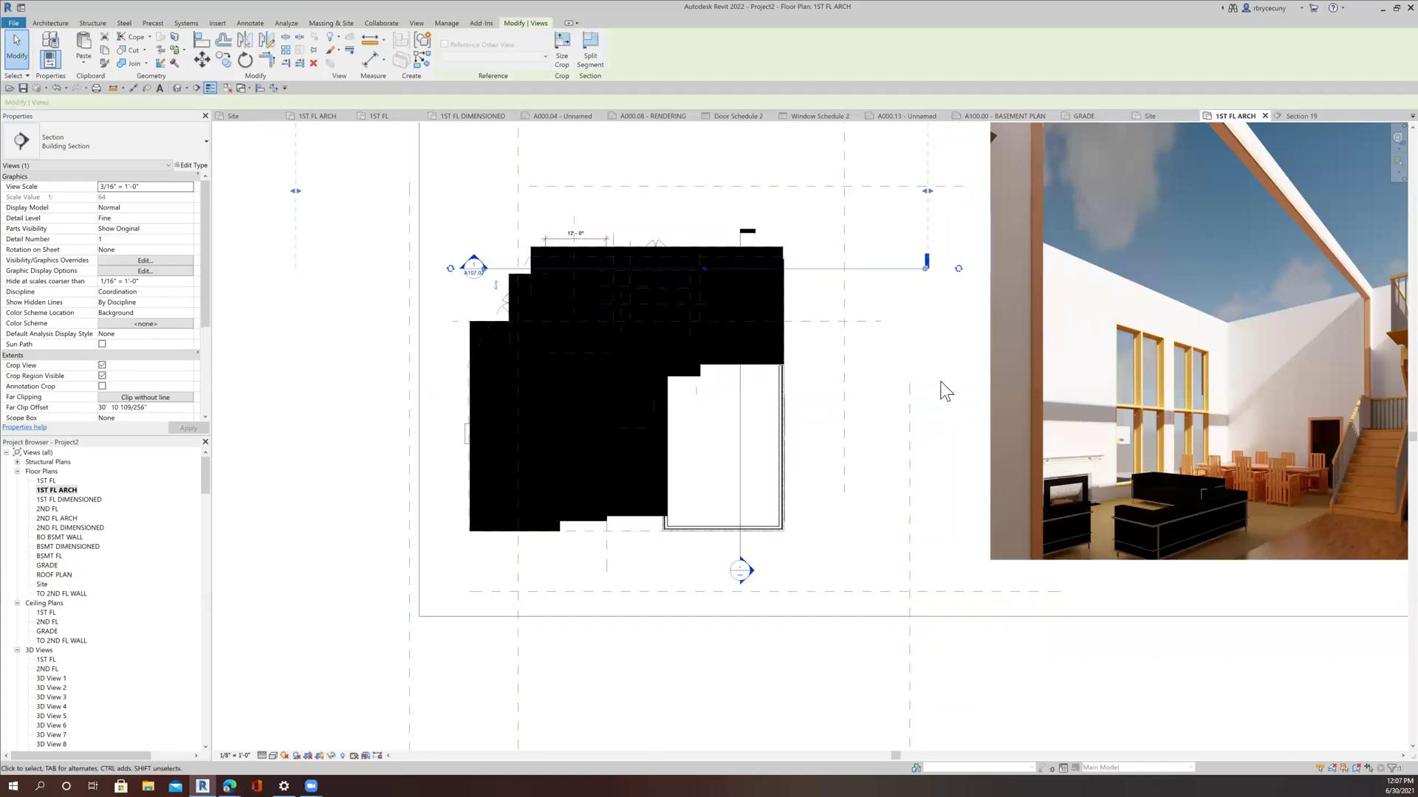
pyautogui.rightClick(881, 268)
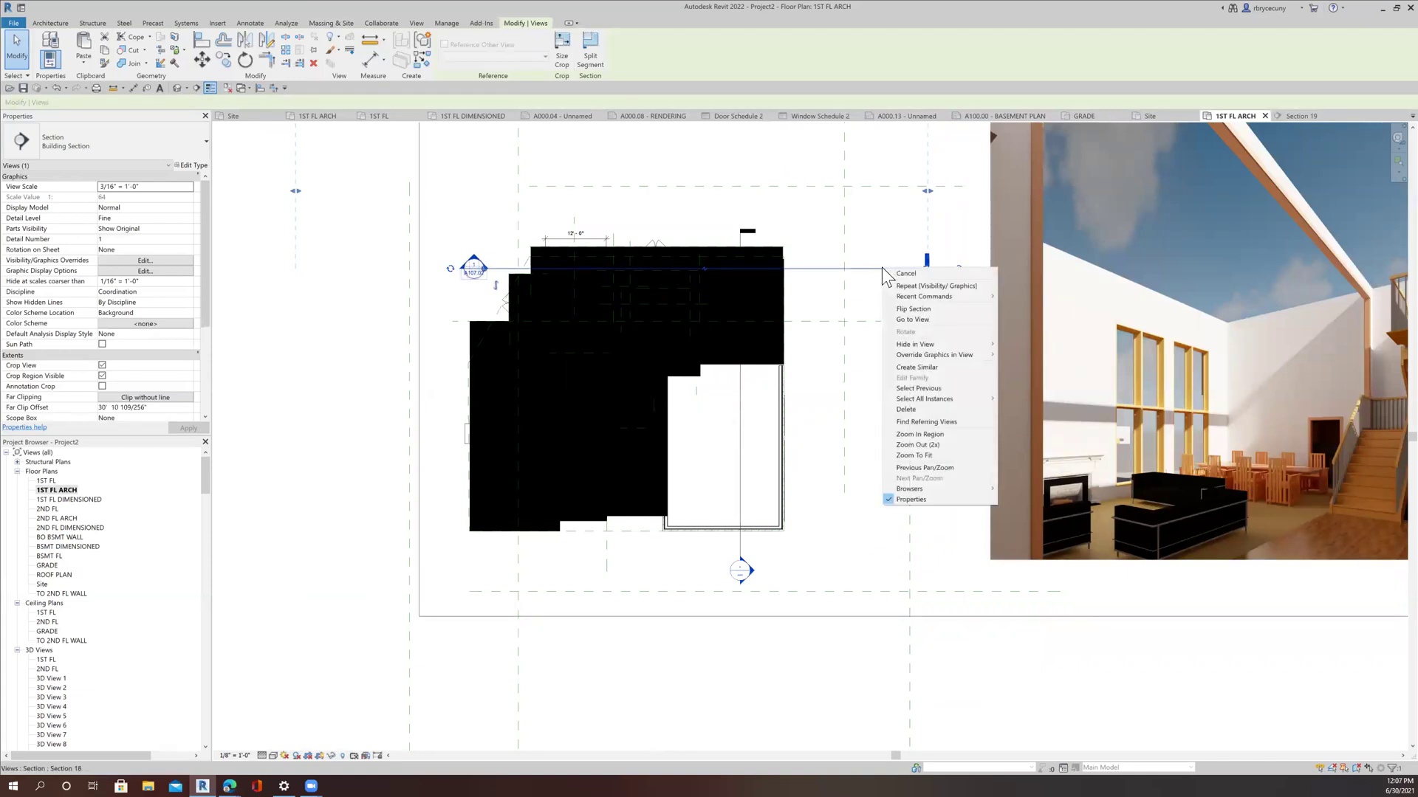
pyautogui.click(913, 319)
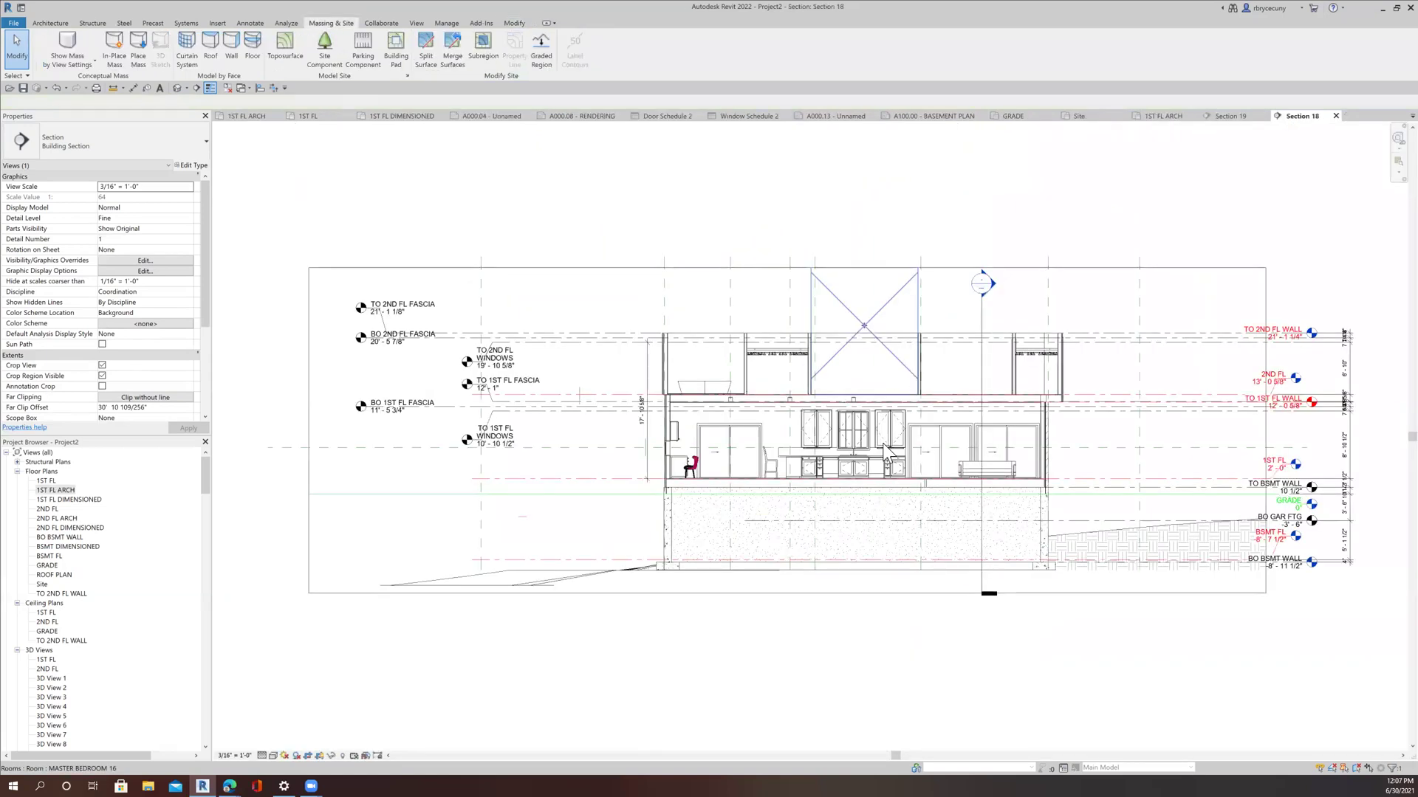
# Switch the section view to a coloured visual style and inspect the pad between the basement footings
pyautogui.click(273, 757)
pyautogui.click(279, 735)
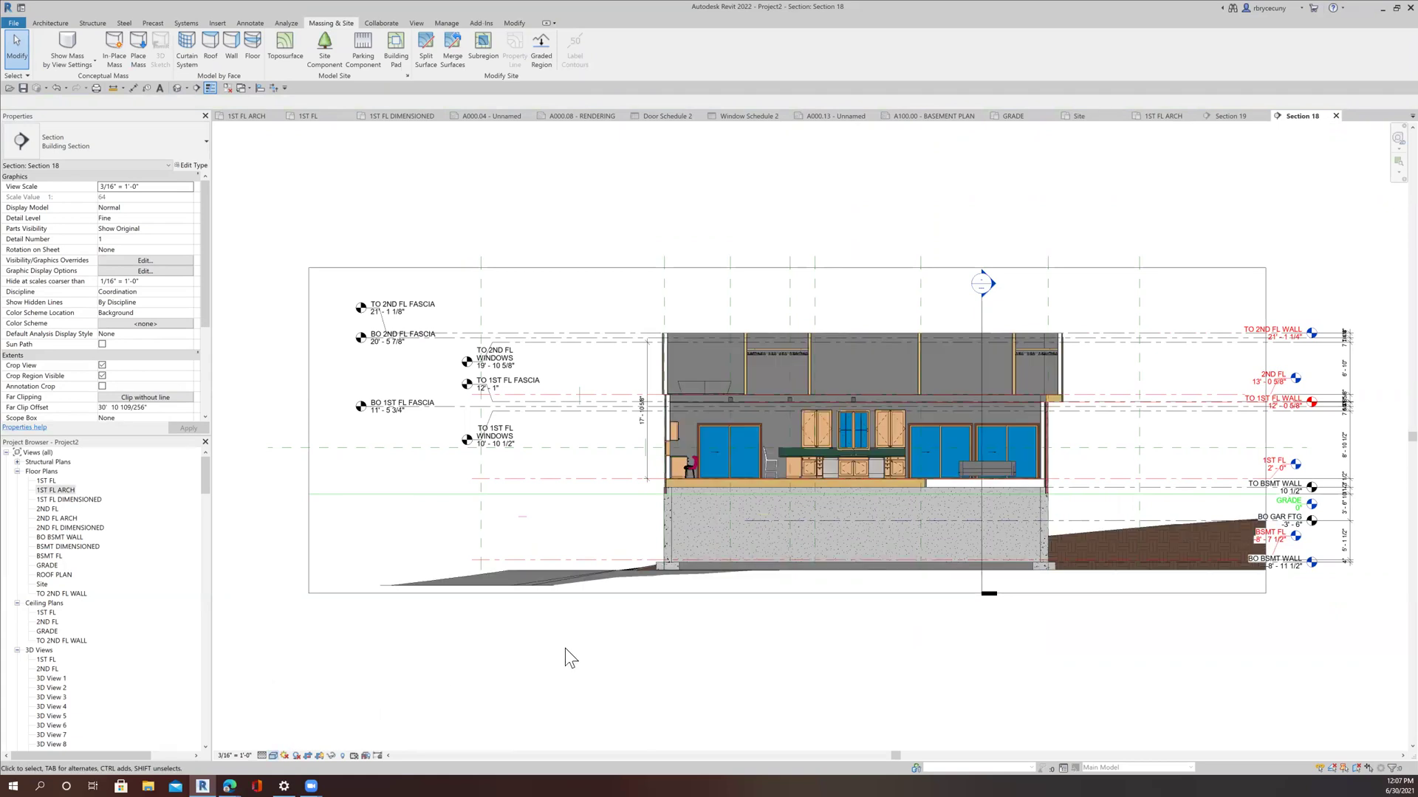
pyautogui.moveTo(582, 671)
pyautogui.mouseDown(button='middle')
pyautogui.moveTo(1007, 598)
pyautogui.moveTo(1145, 505)
pyautogui.mouseUp(button='middle')
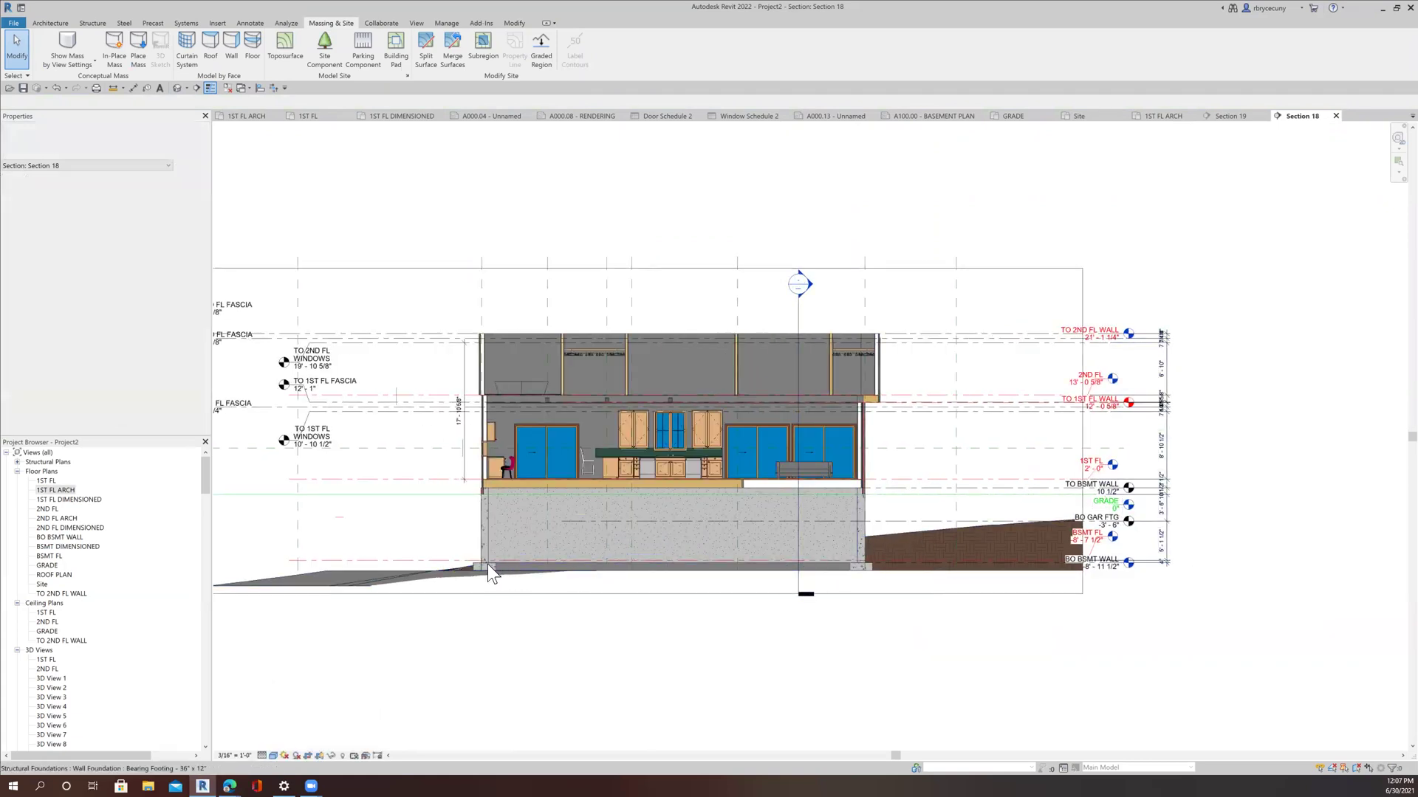
pyautogui.scroll(4, 487, 564)
pyautogui.scroll(-3, 534, 583)
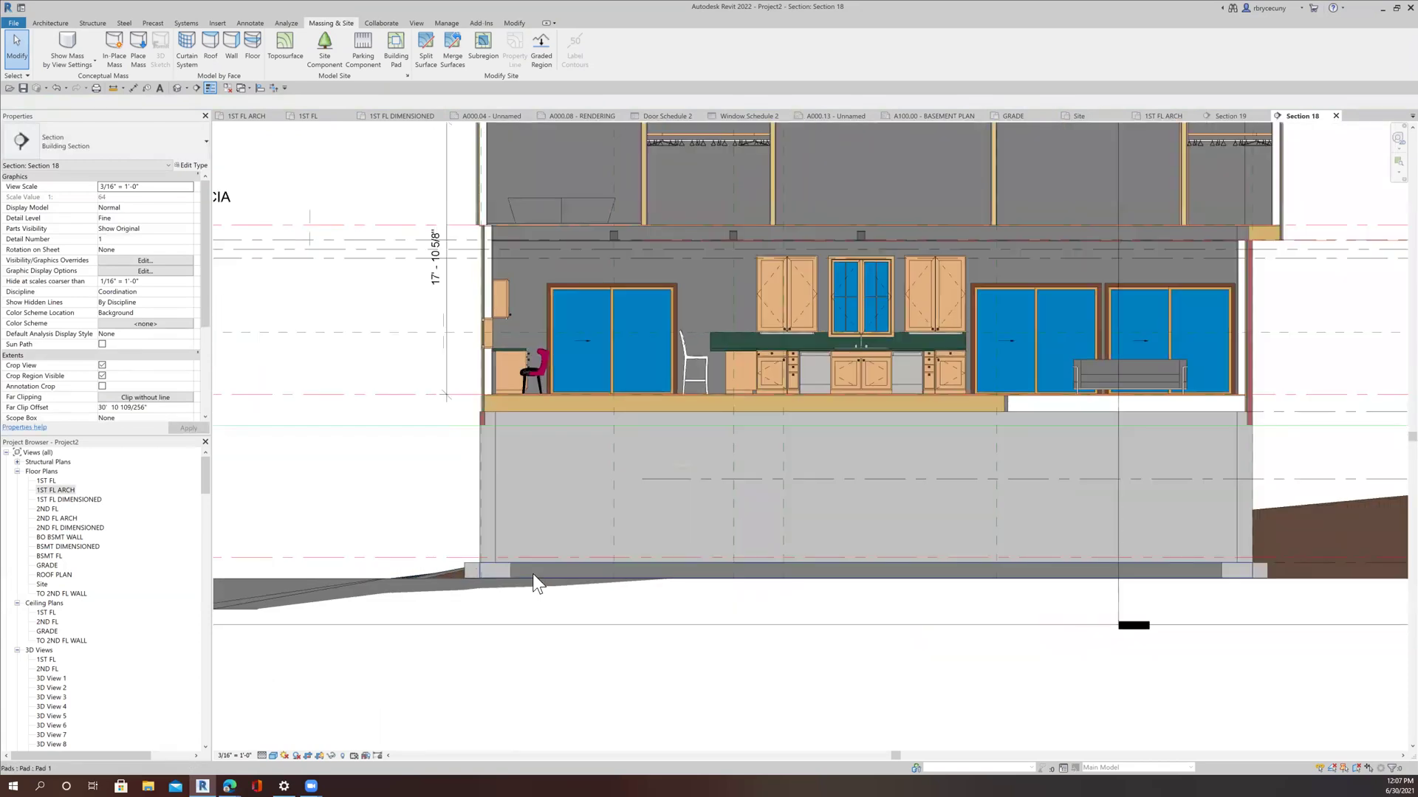
# Turn off the Pads subcategory under Site in Section 18's visibility/graphics overrides
pyautogui.press('v')
pyautogui.press('g')
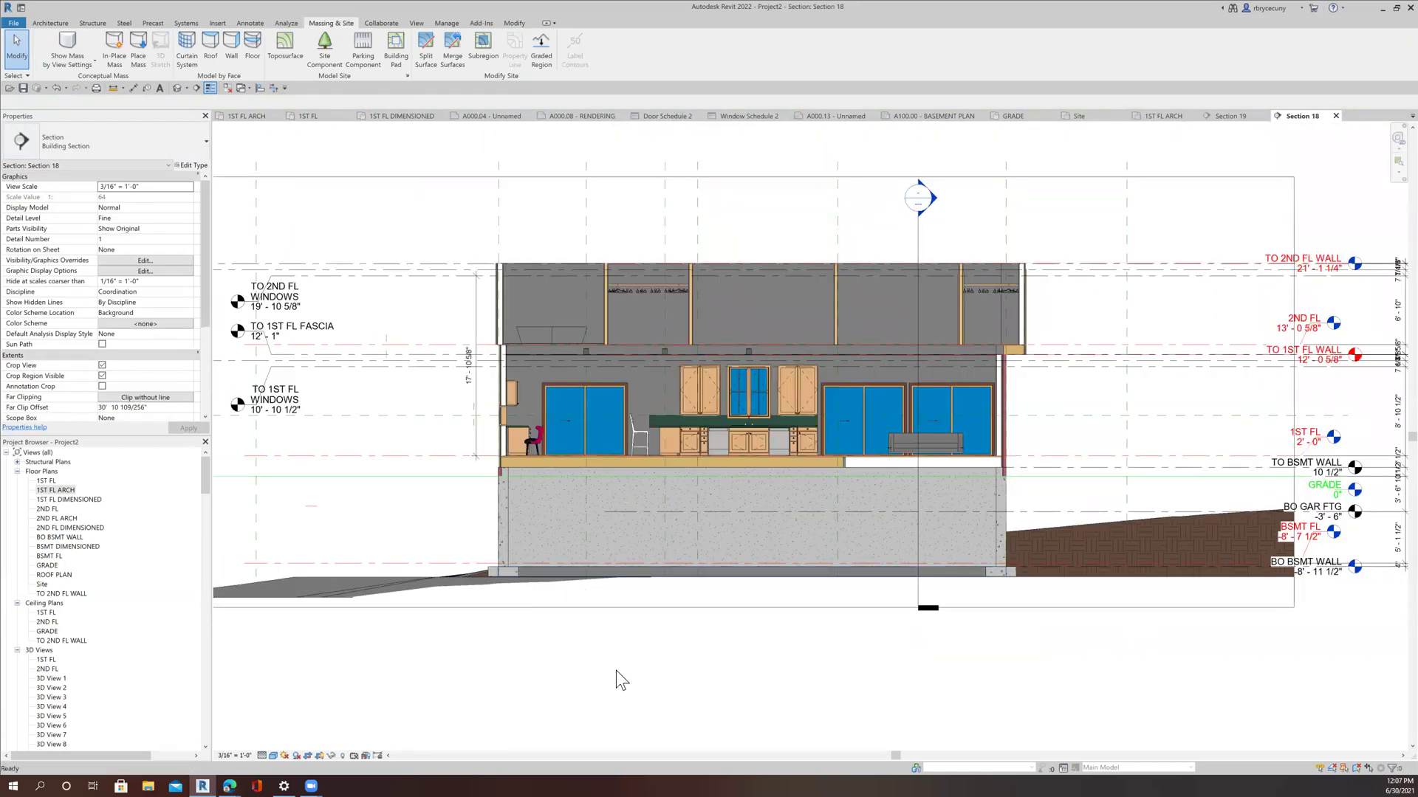
pyautogui.scroll(-8, 545, 432)
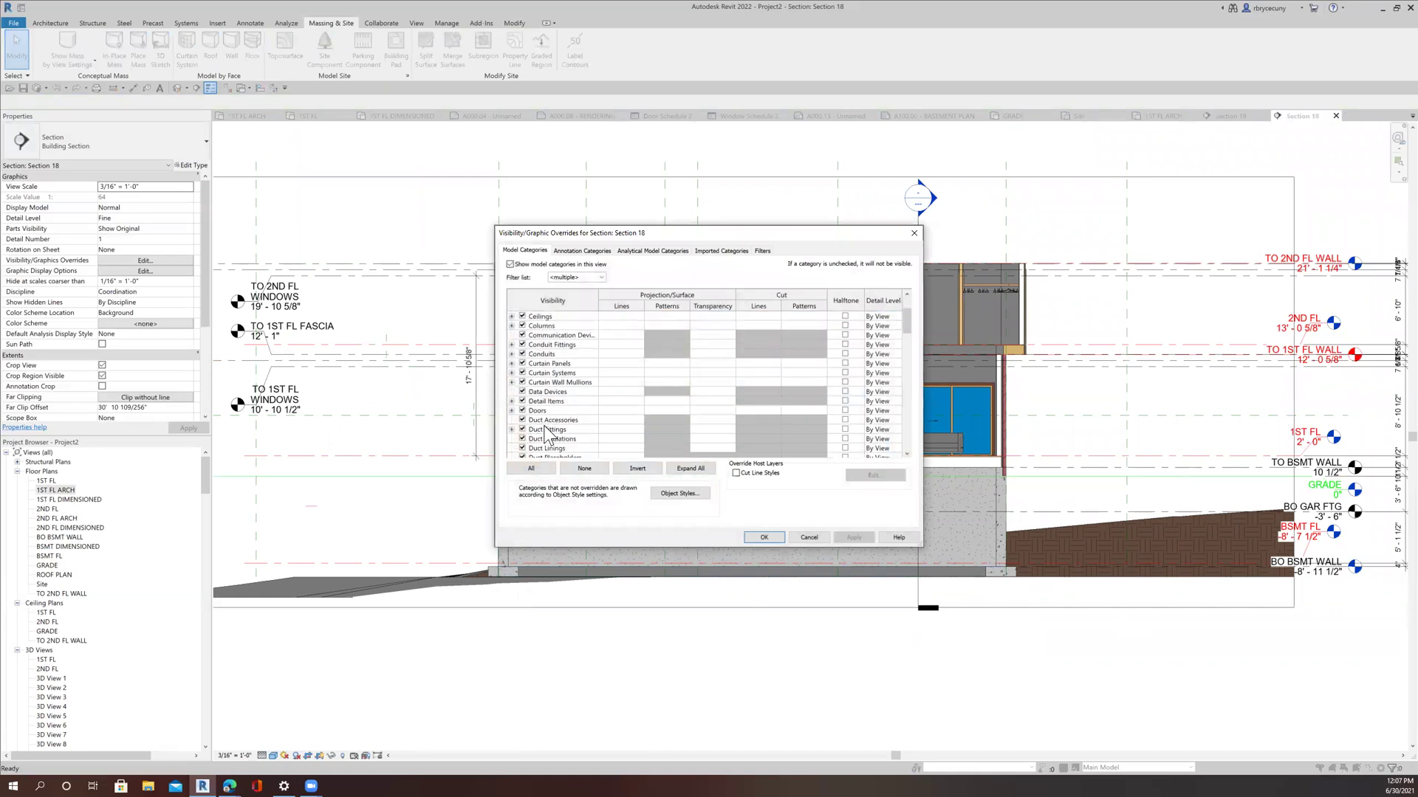
pyautogui.scroll(-7, 544, 432)
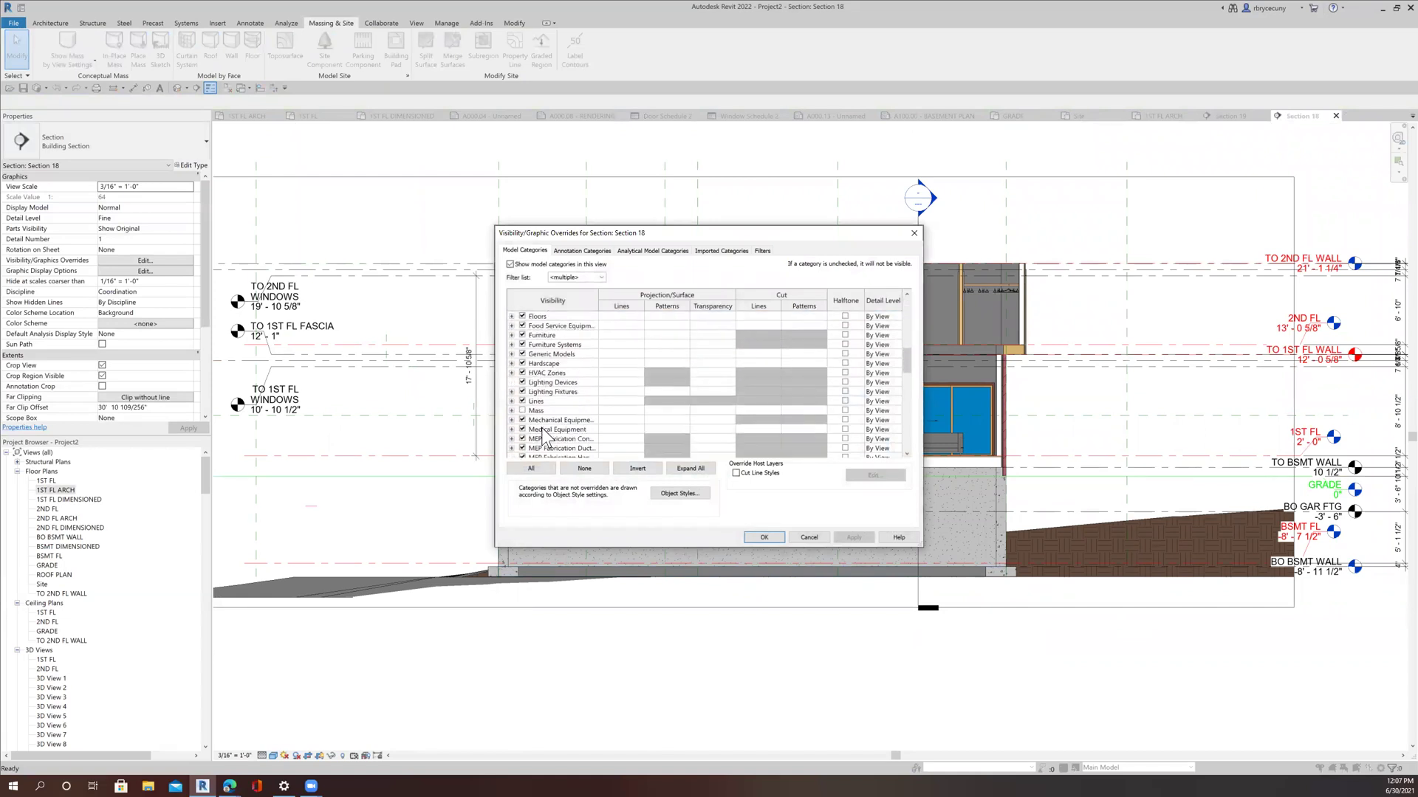
pyautogui.scroll(5, 545, 436)
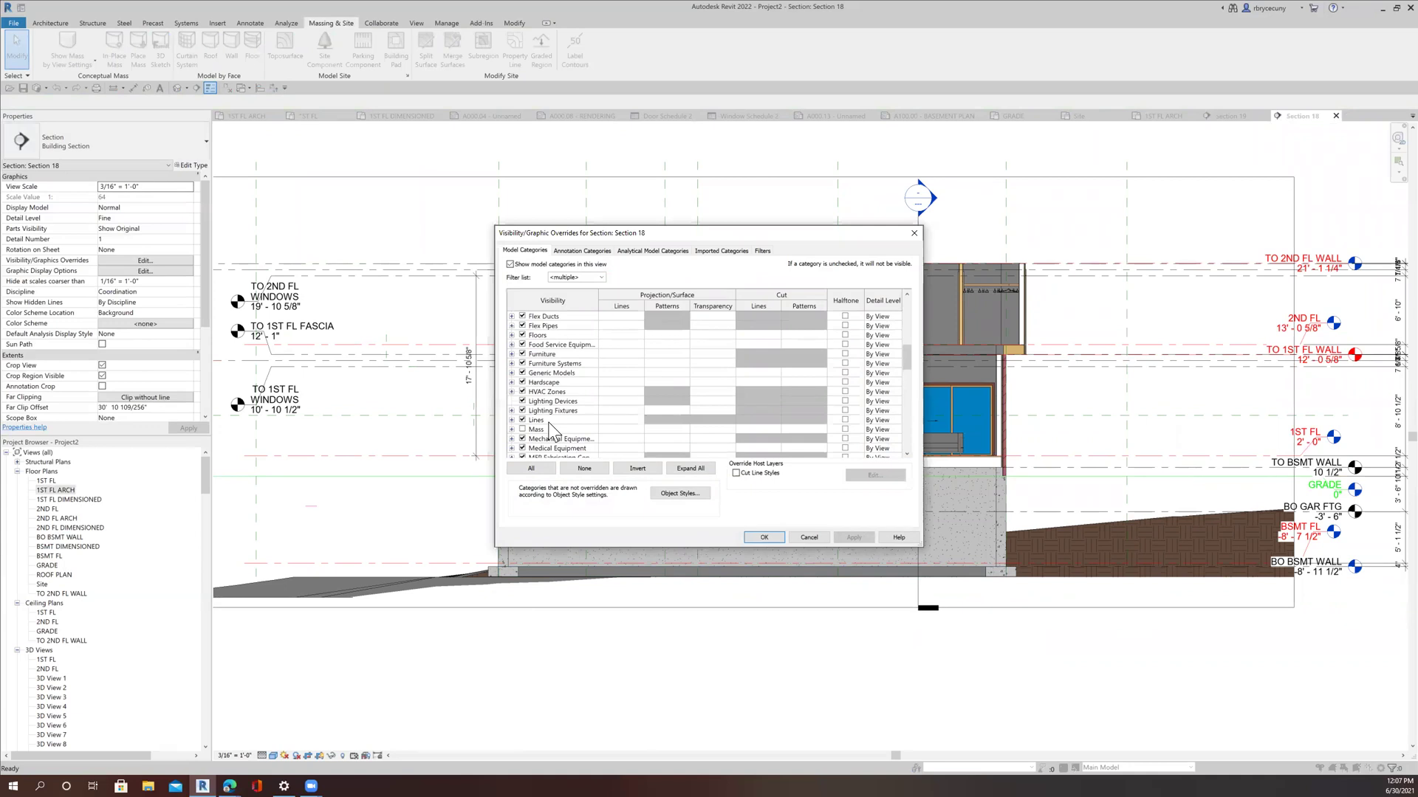
pyautogui.scroll(-1, 549, 430)
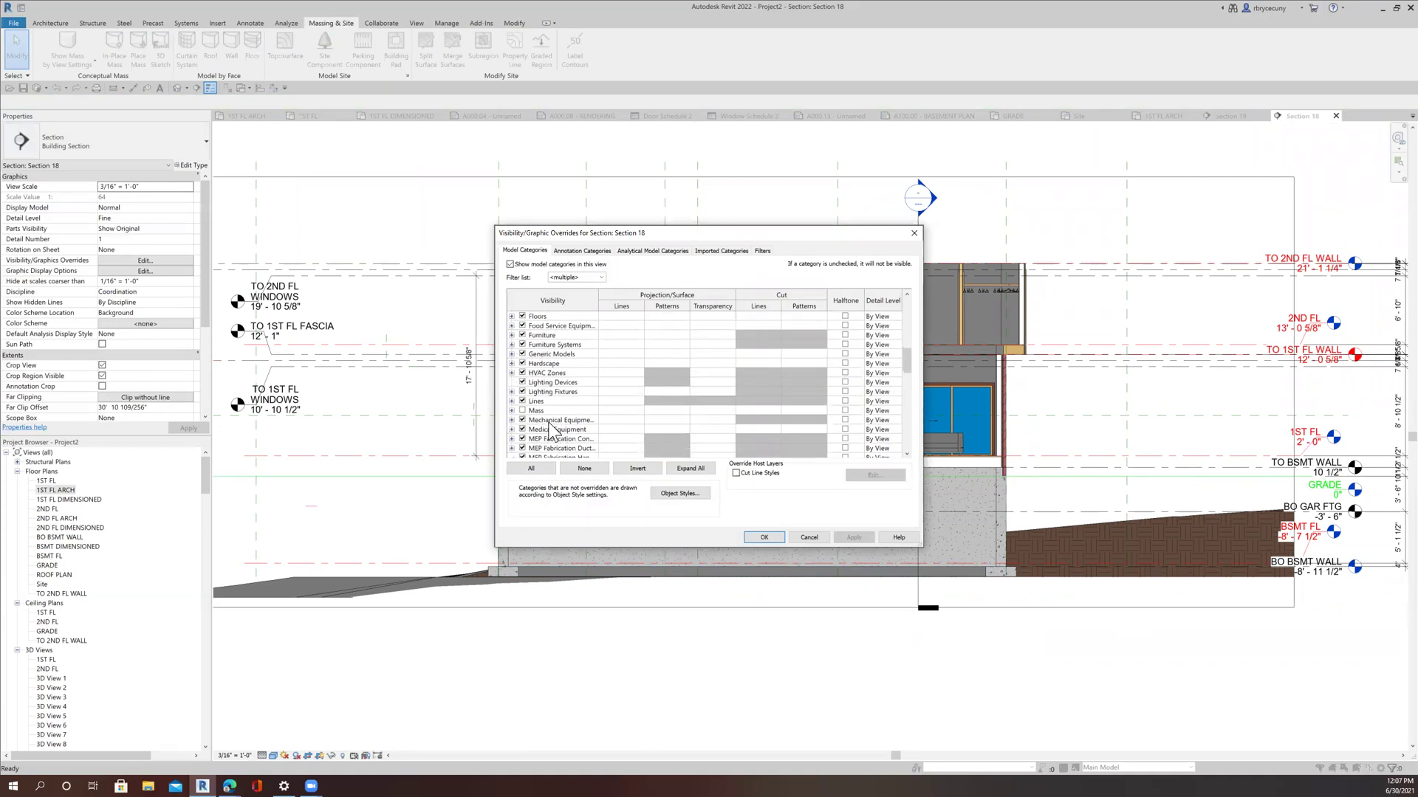
pyautogui.scroll(-5, 548, 422)
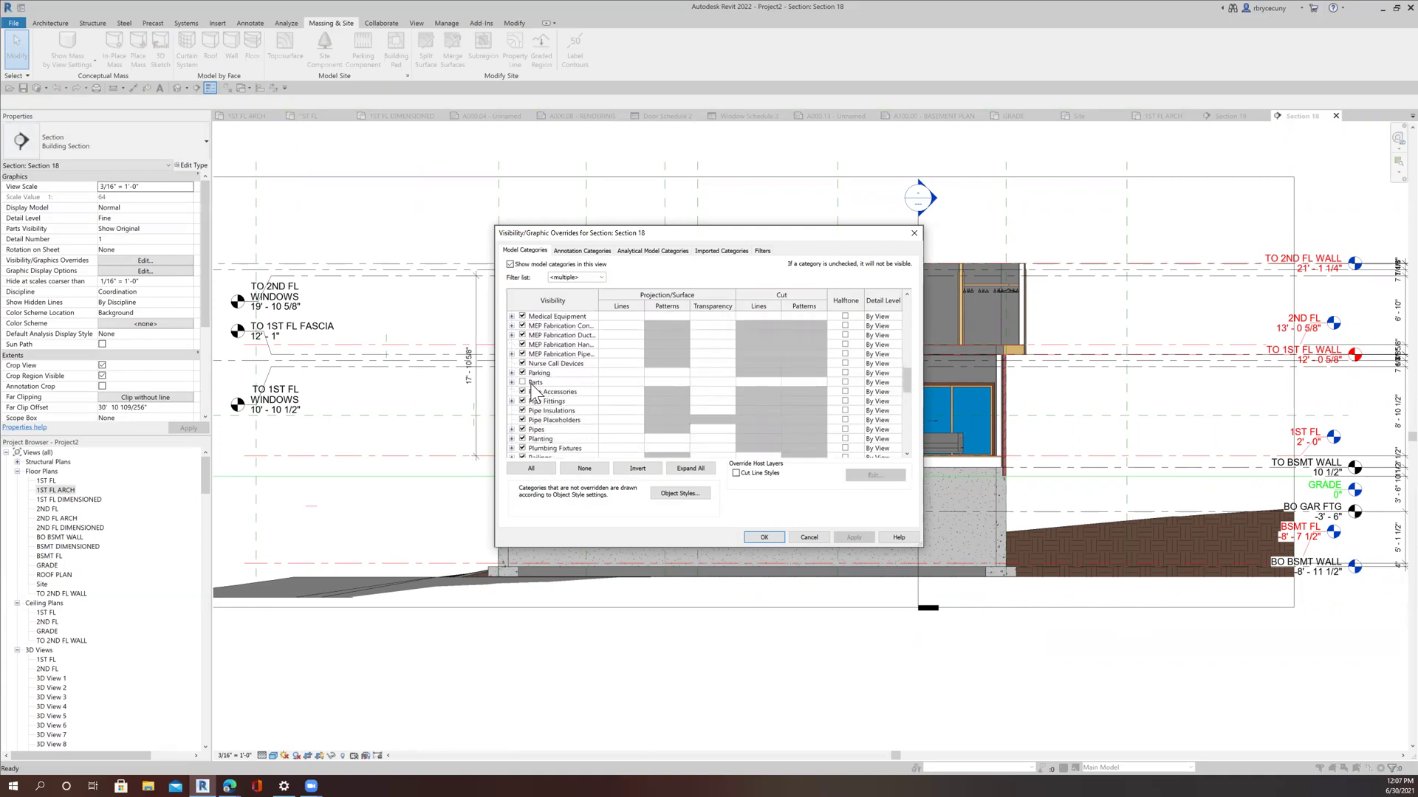
pyautogui.scroll(-4, 547, 447)
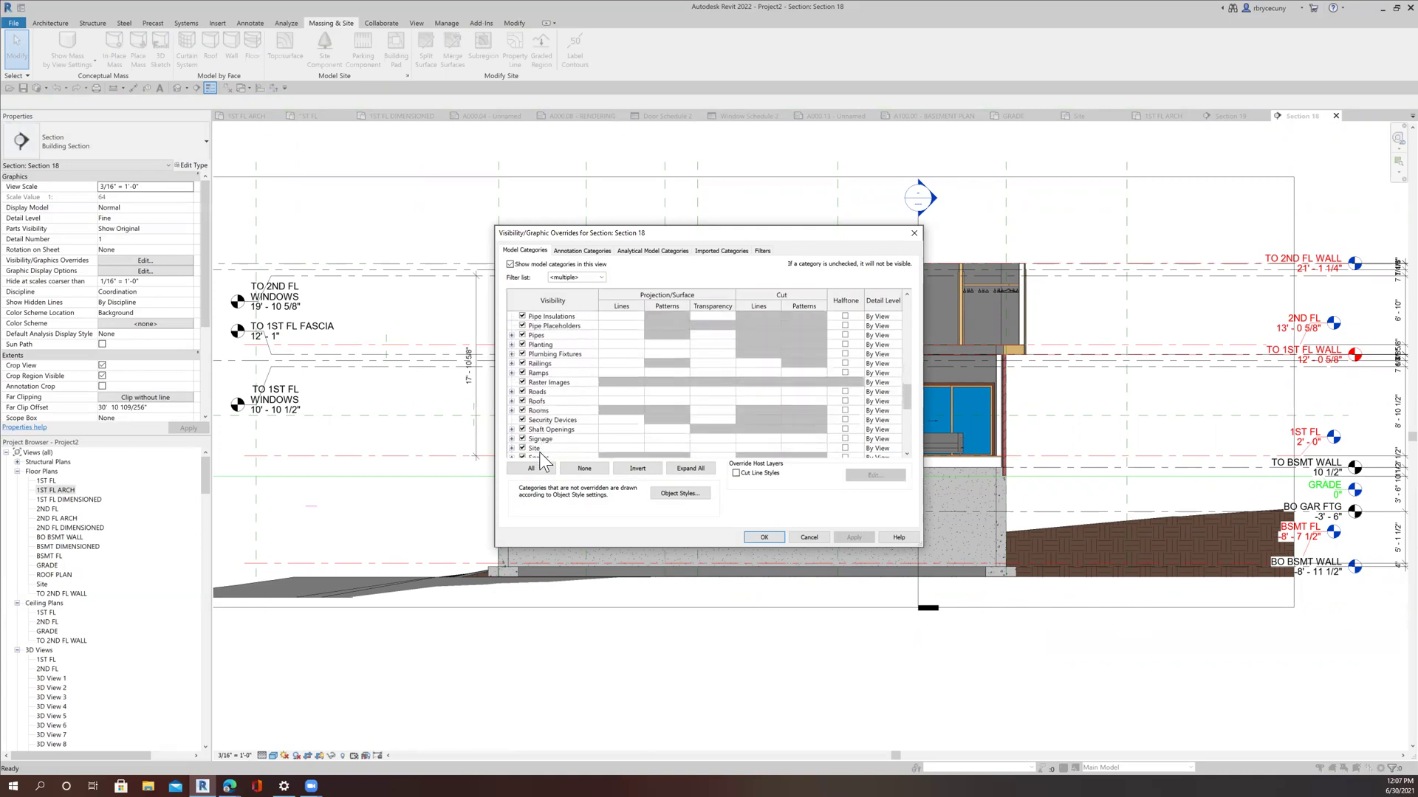
pyautogui.click(512, 448)
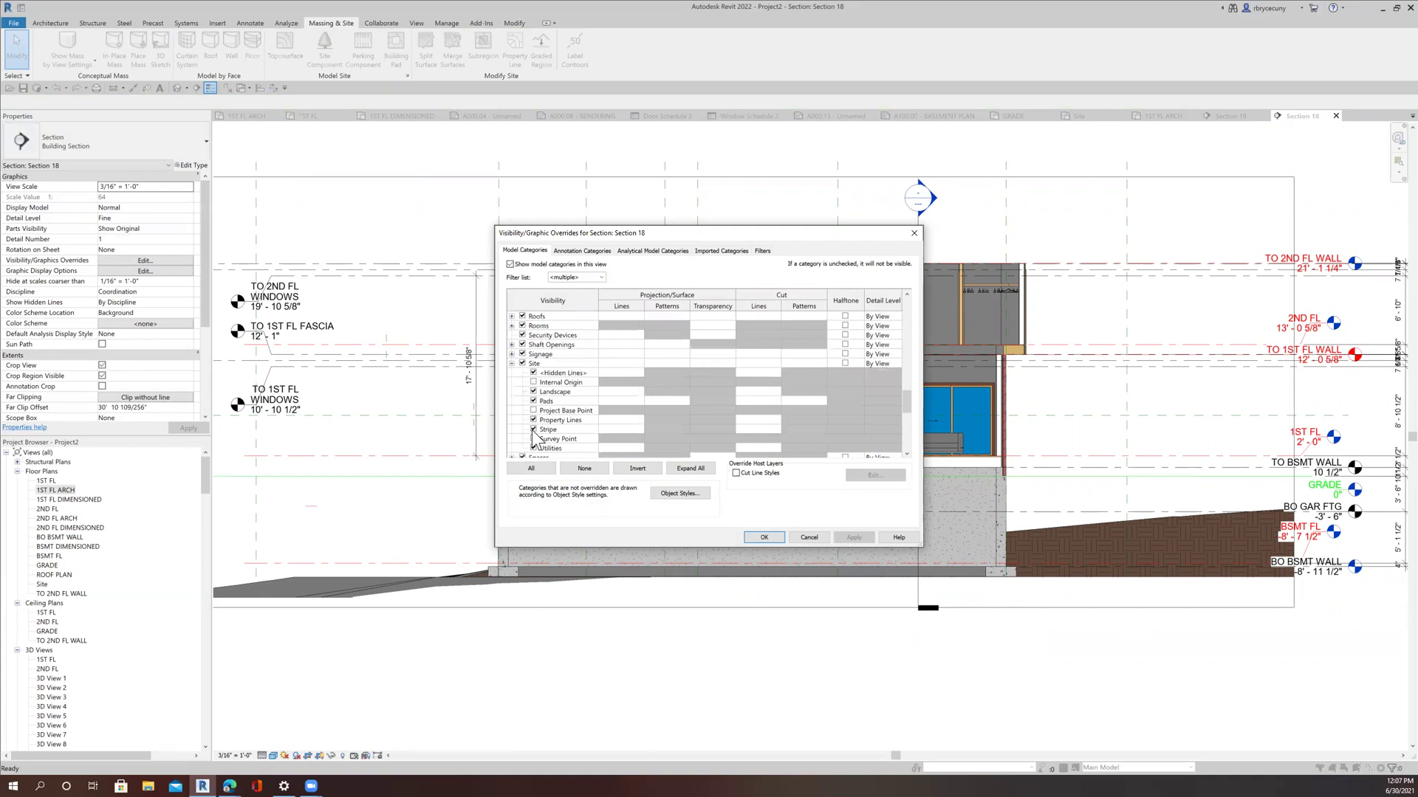
pyautogui.click(533, 400)
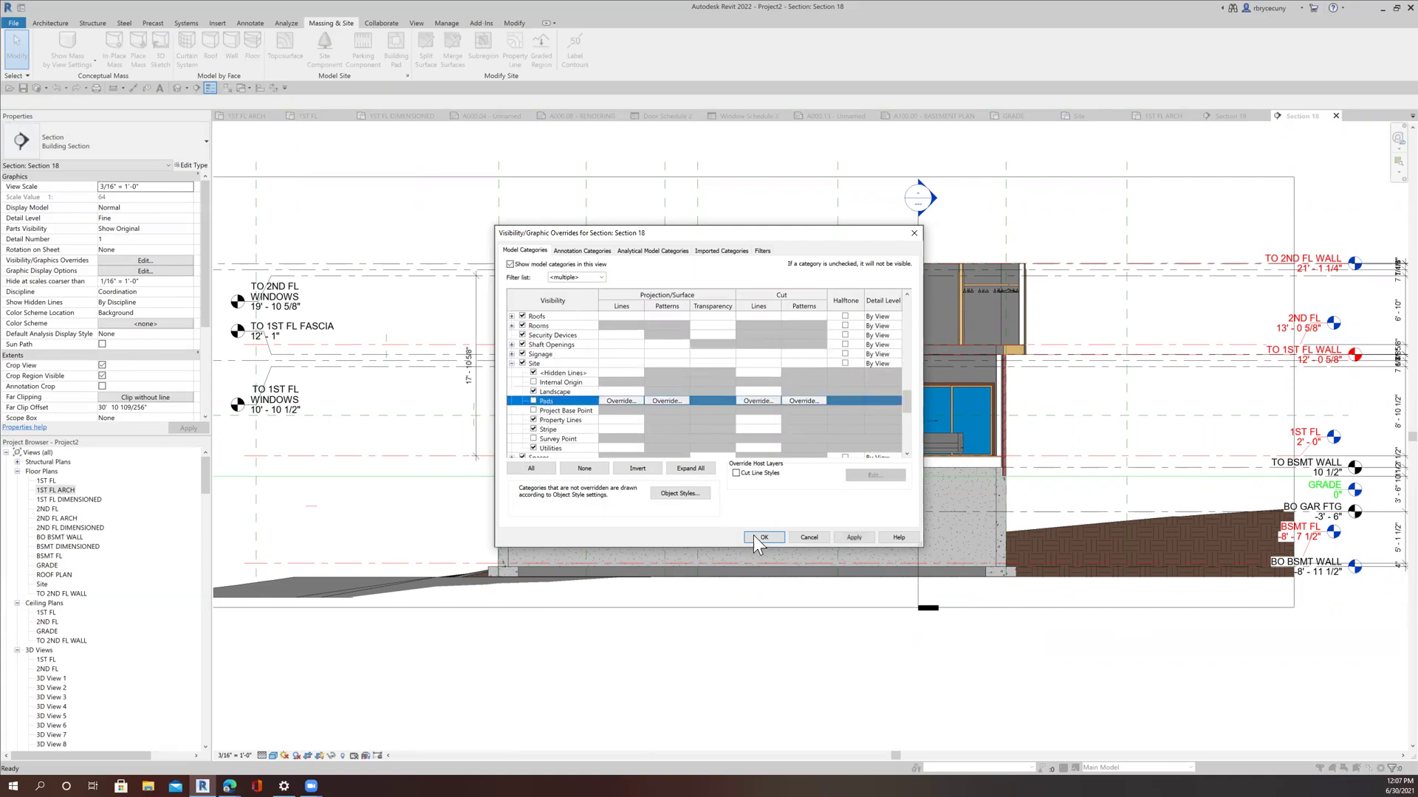
pyautogui.click(760, 538)
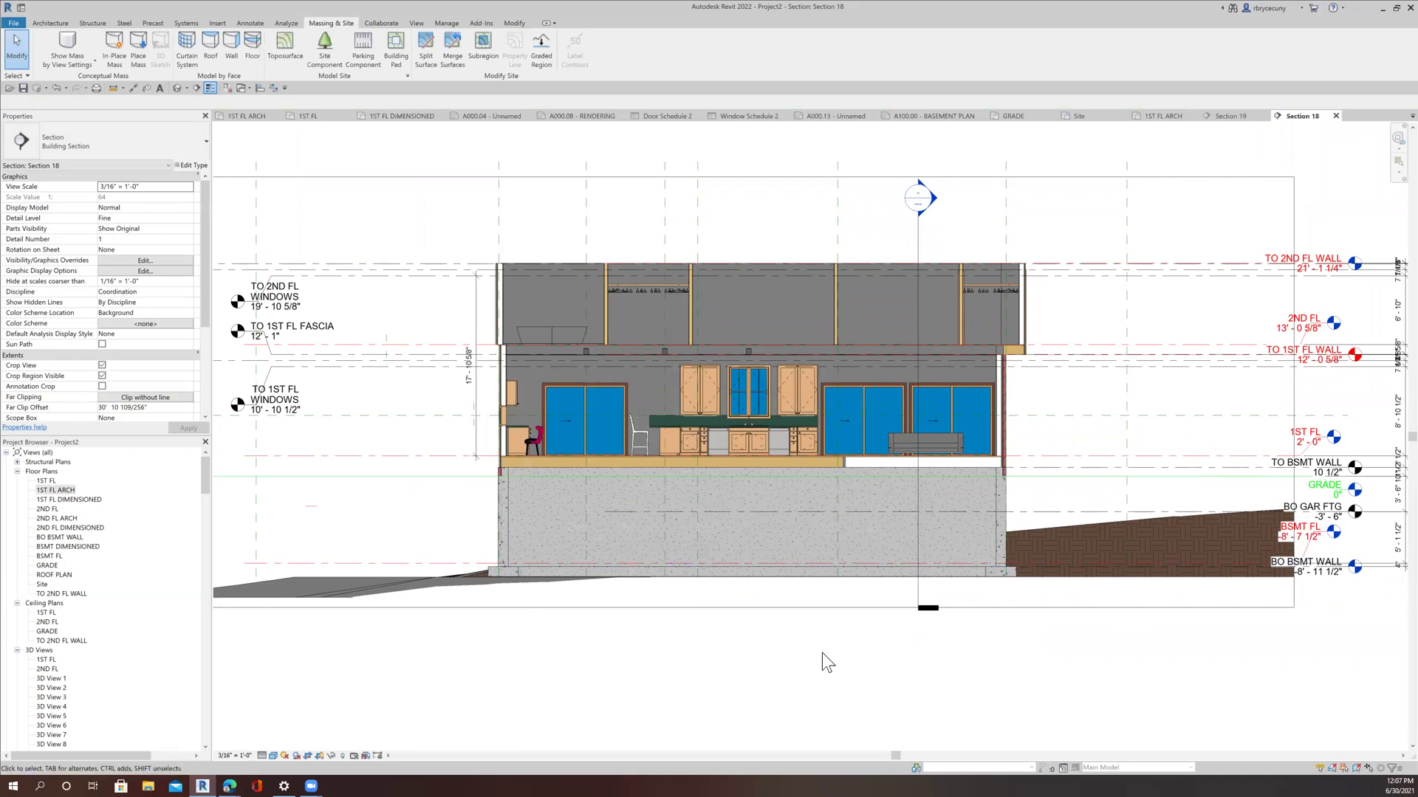
# Open the 1ST FL 3D view and duplicate it
pyautogui.scroll(-3, 702, 620)
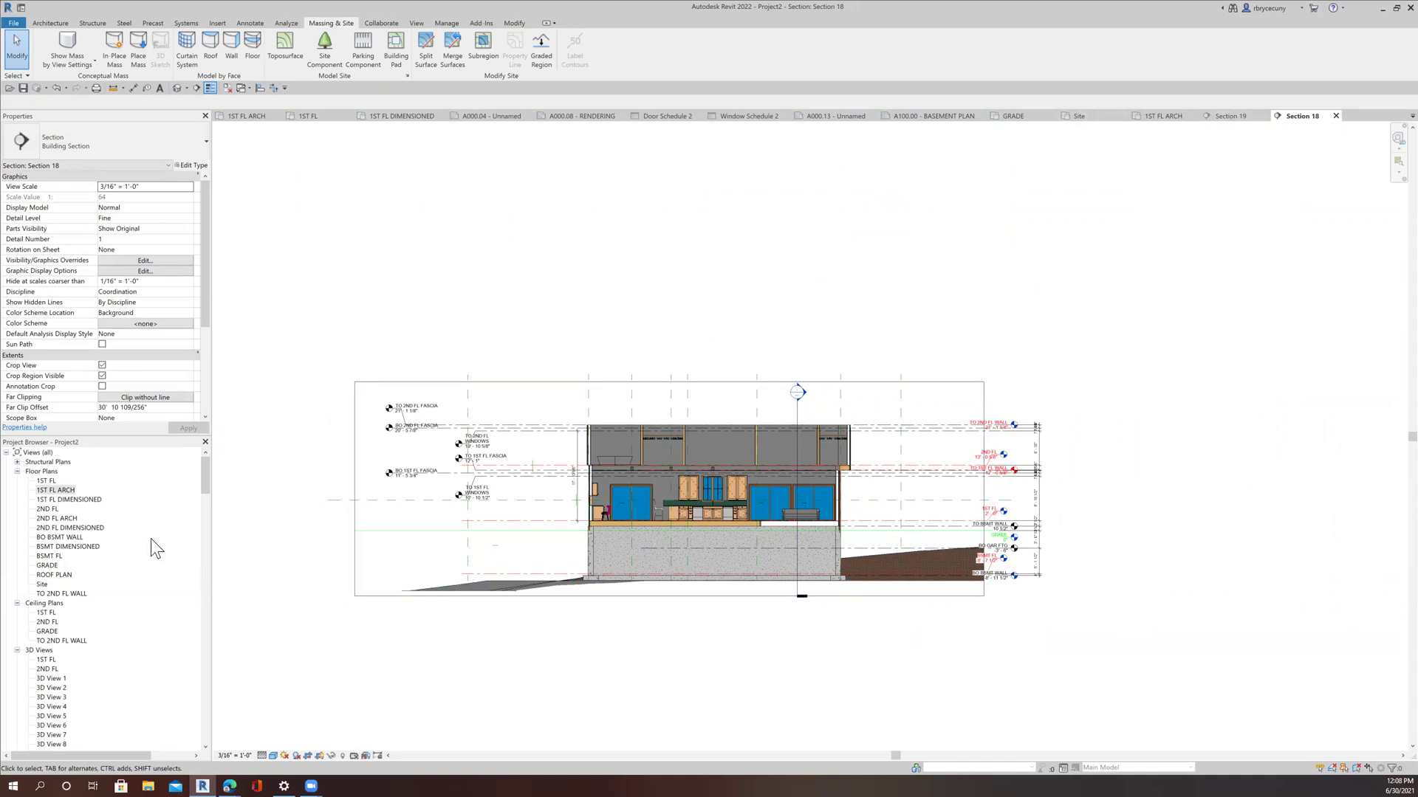
pyautogui.click(46, 660)
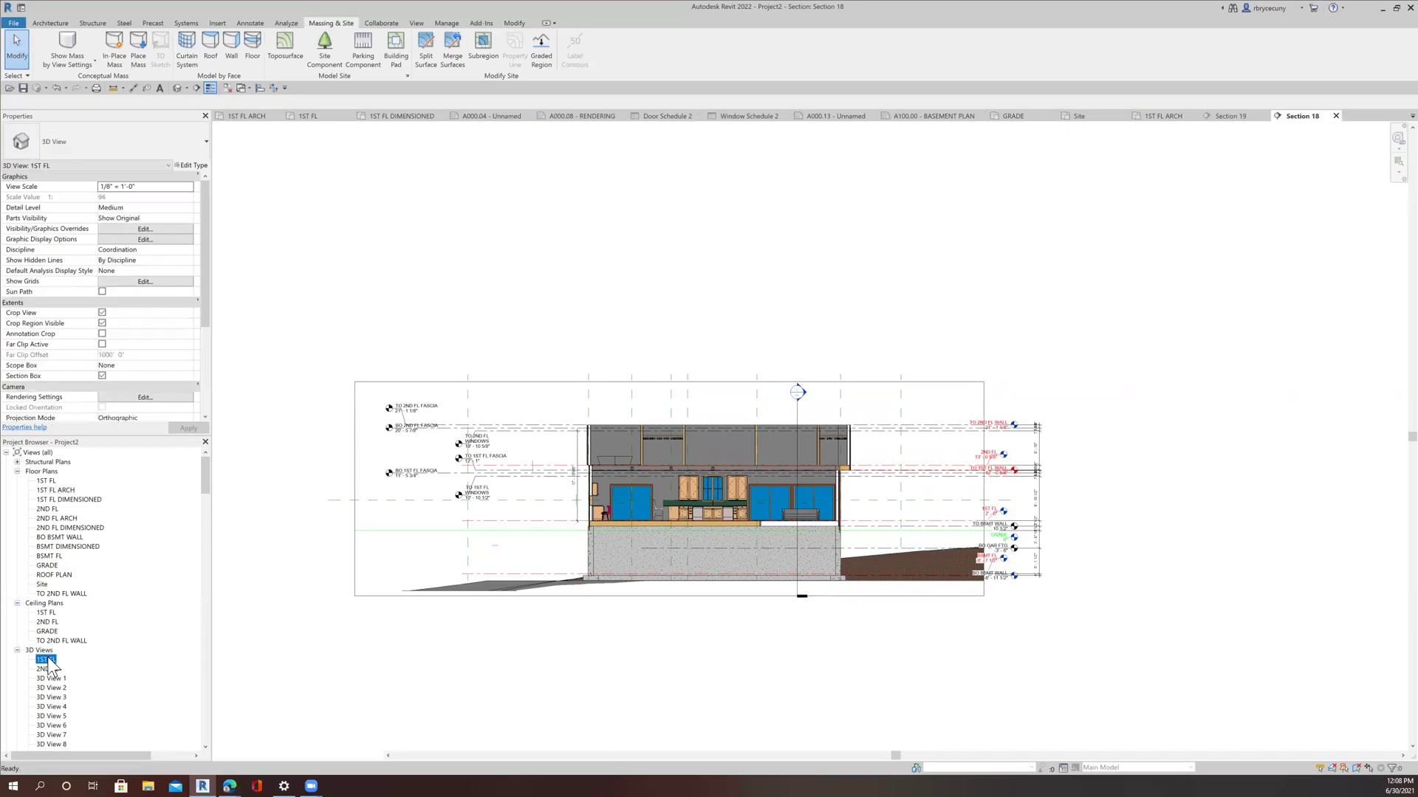
pyautogui.doubleClick(47, 661)
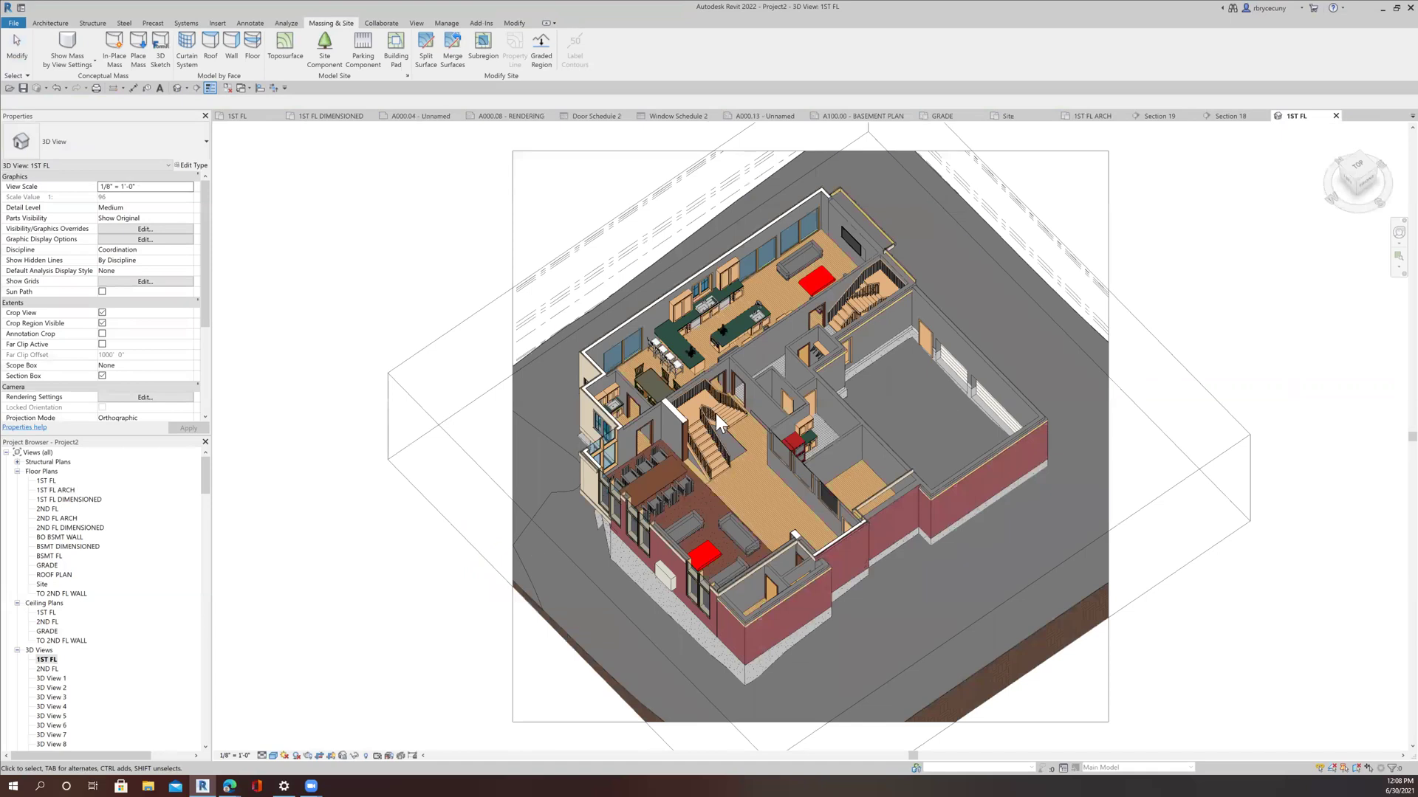
pyautogui.rightClick(40, 661)
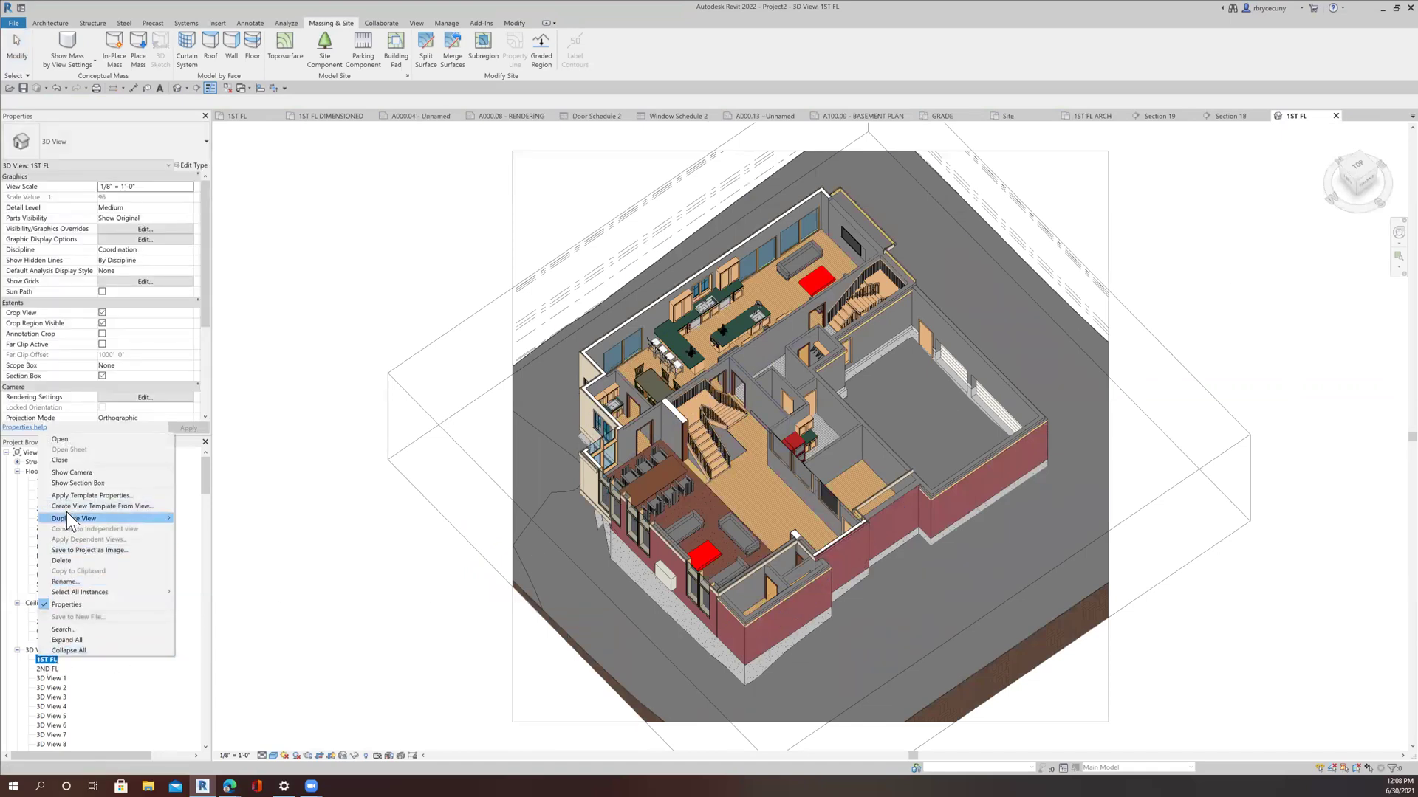
pyautogui.moveTo(67, 513)
pyautogui.click(194, 521)
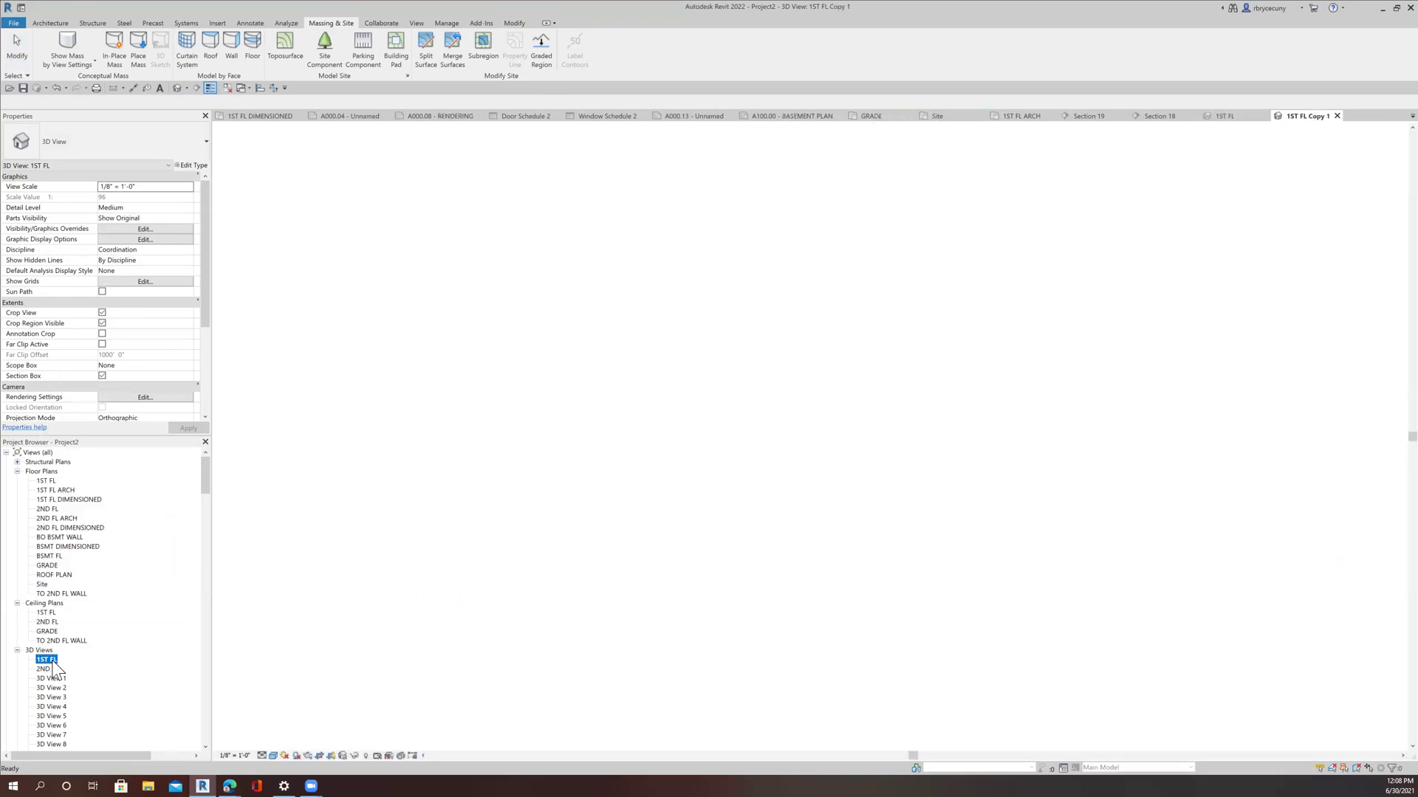
# Rename the duplicated 3D view as BSMT
pyautogui.rightClick(55, 669)
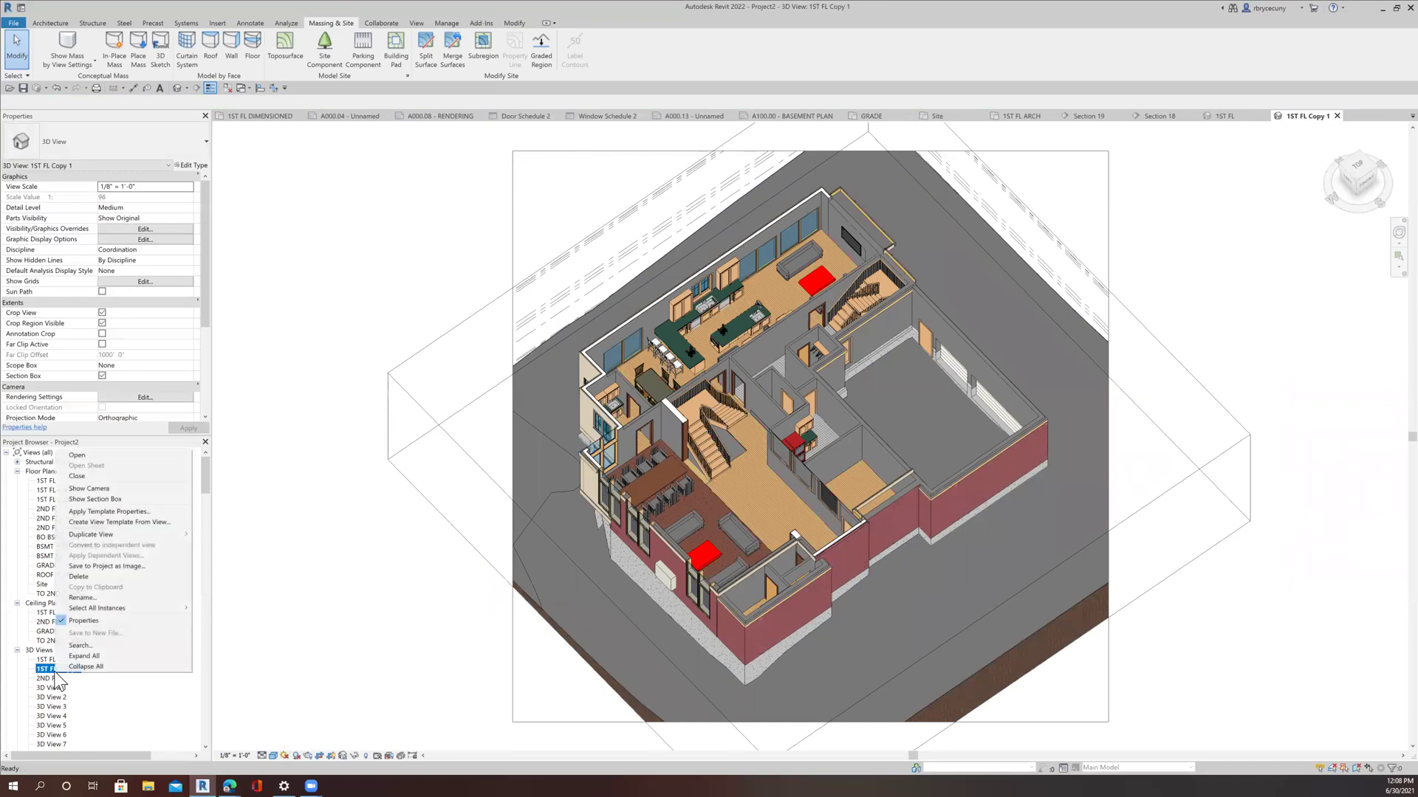
pyautogui.click(95, 597)
pyautogui.write('BSMTY')
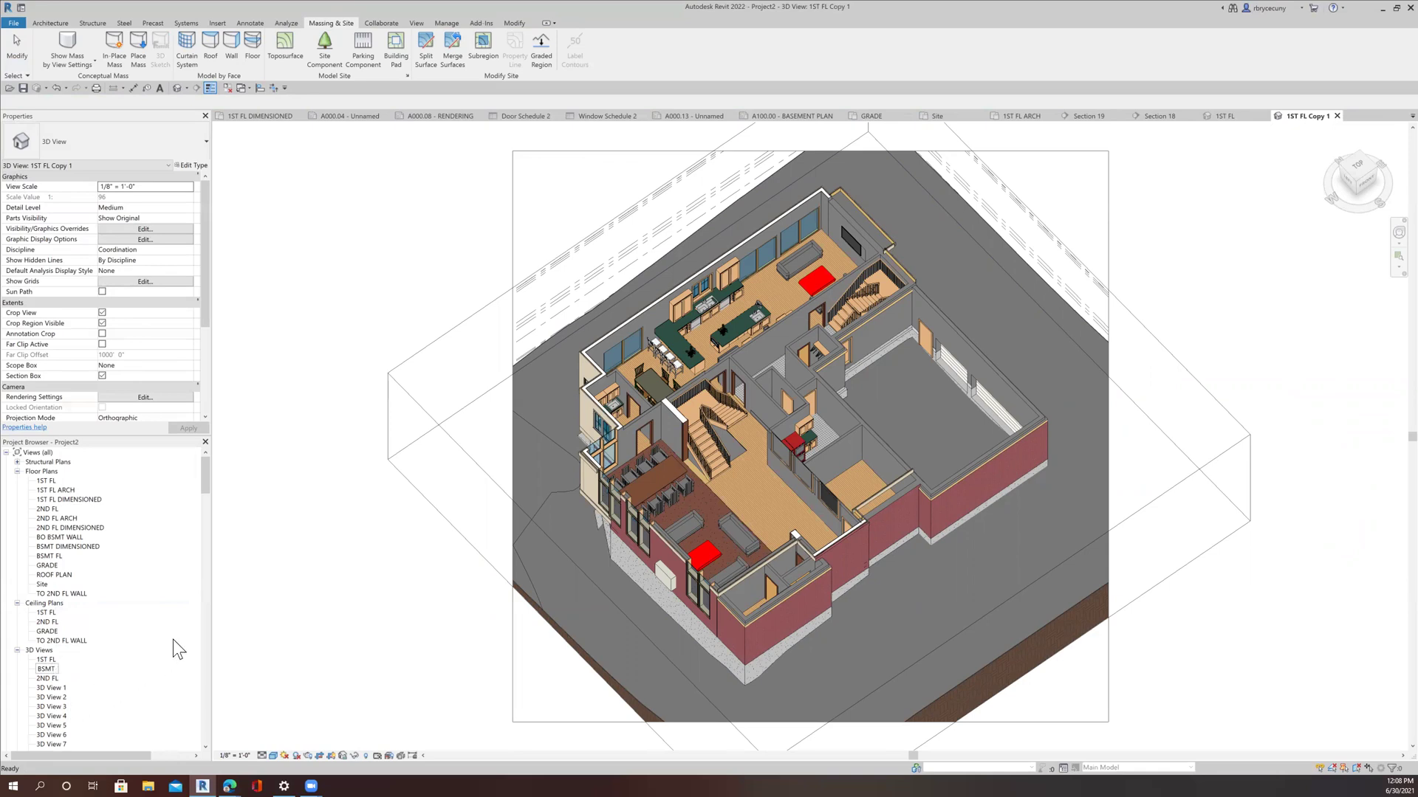
pyautogui.press('Return')
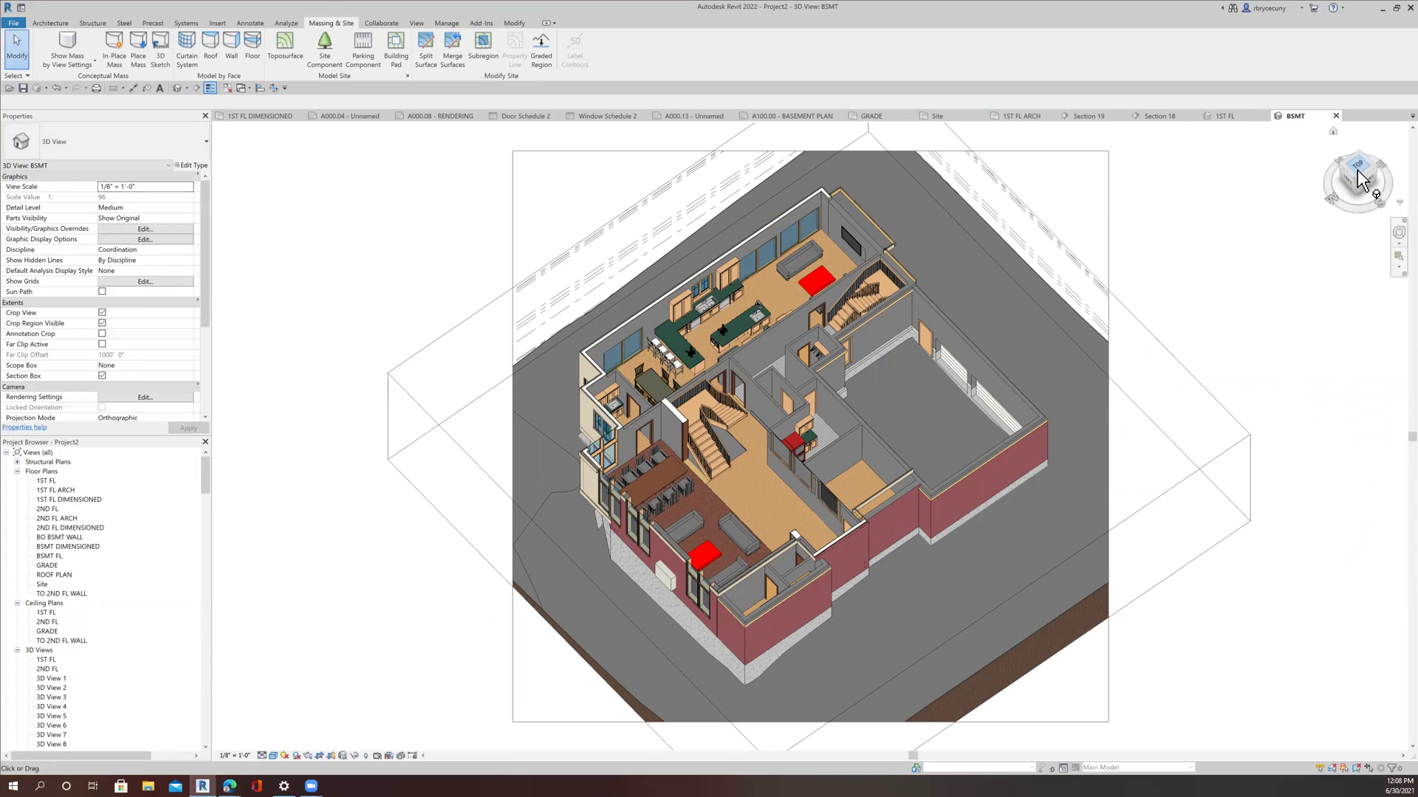
# Lower the top of the BSMT view's section box to about the top of the terrain from the front, and return to an isometric view
pyautogui.moveTo(1366, 188); pyautogui.dragTo(1365, 206)
pyautogui.click(1362, 196)
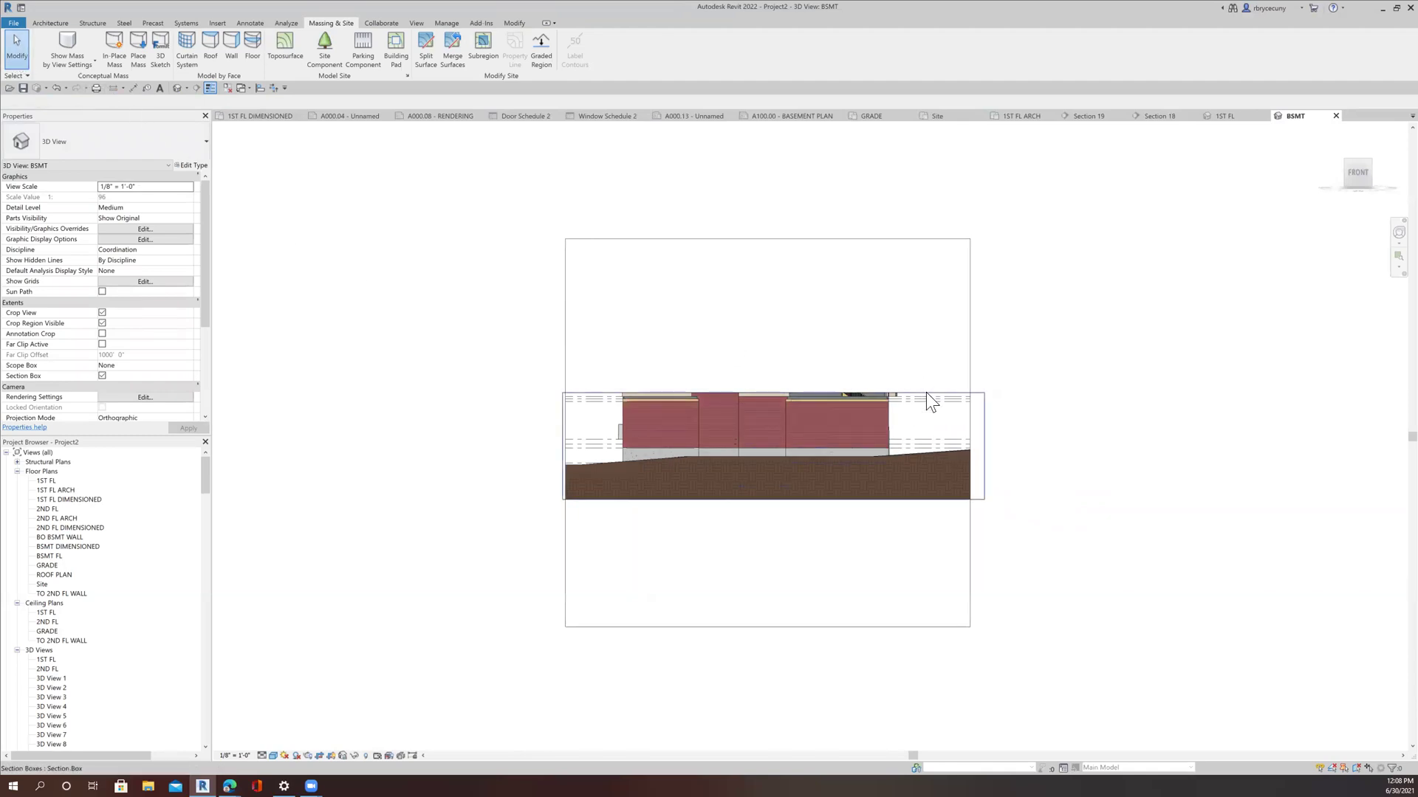
pyautogui.click(824, 397)
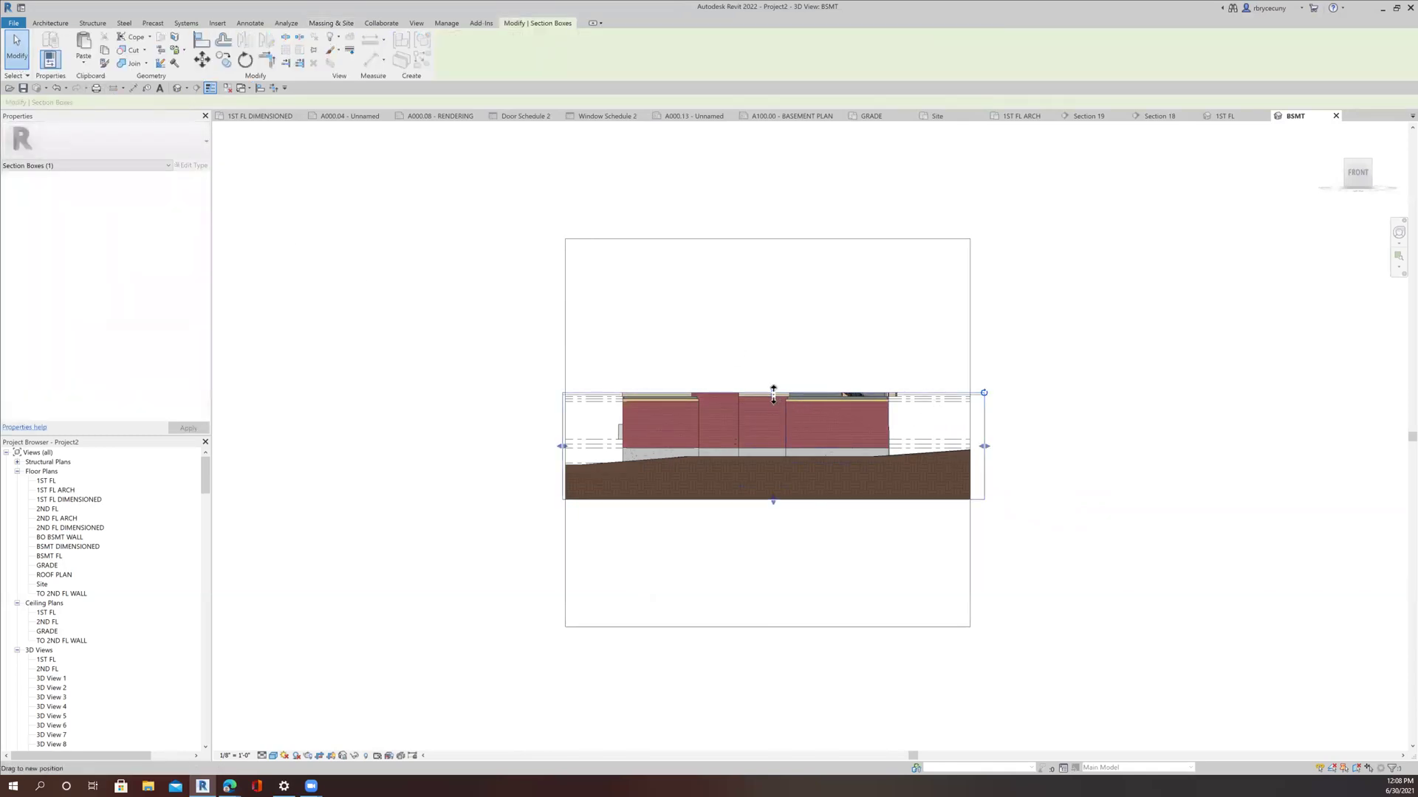
pyautogui.moveTo(915, 401); pyautogui.dragTo(927, 394)
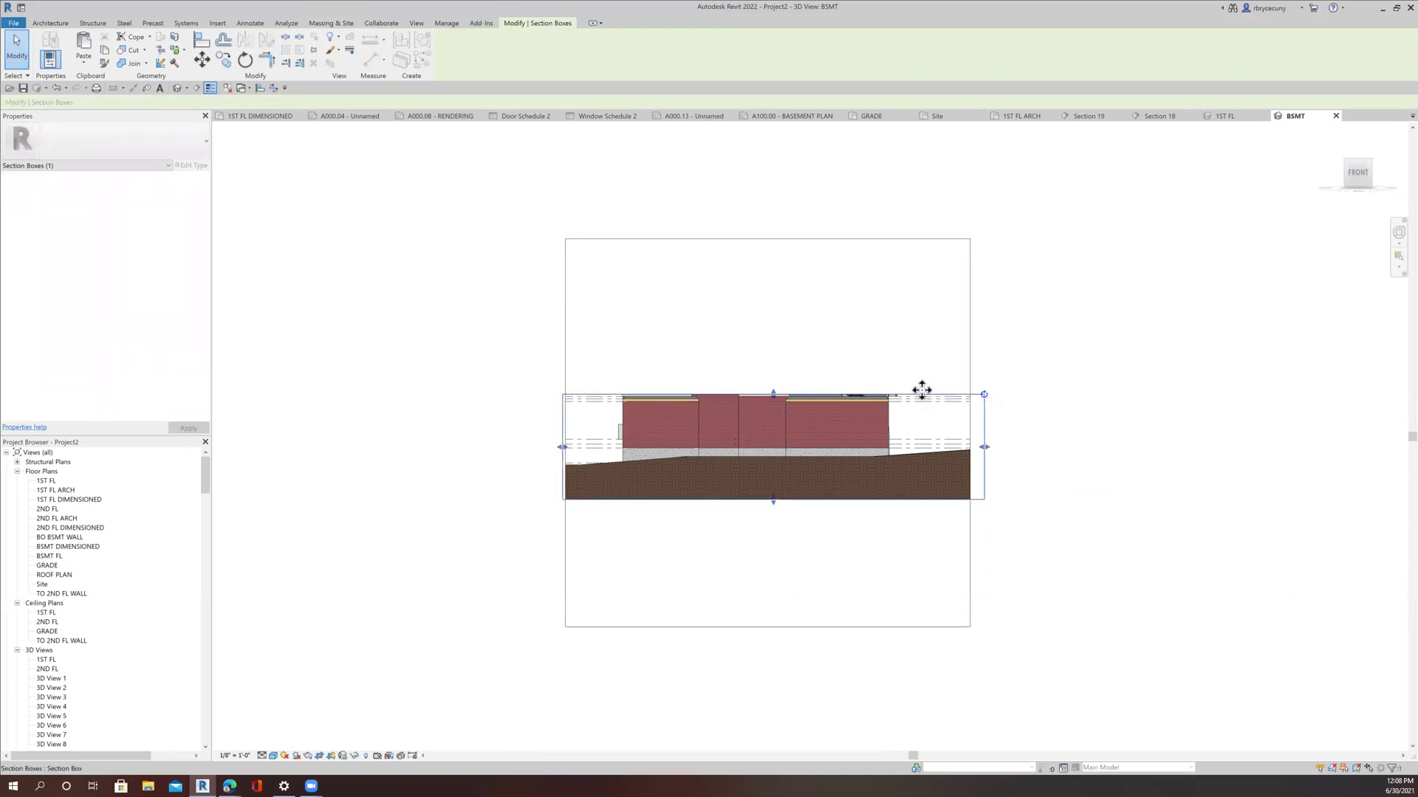
pyautogui.moveTo(773, 394); pyautogui.dragTo(773, 455)
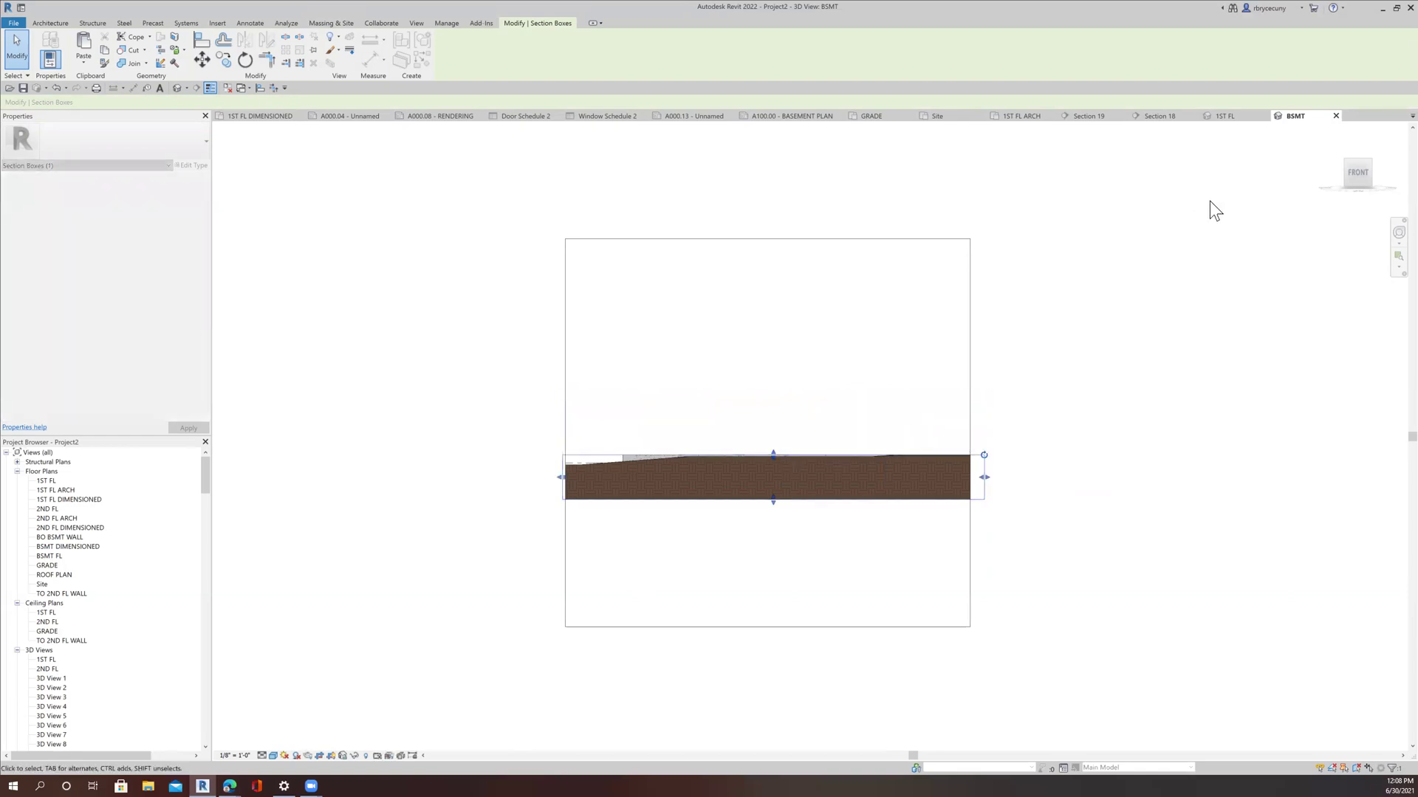
pyautogui.click(1348, 167)
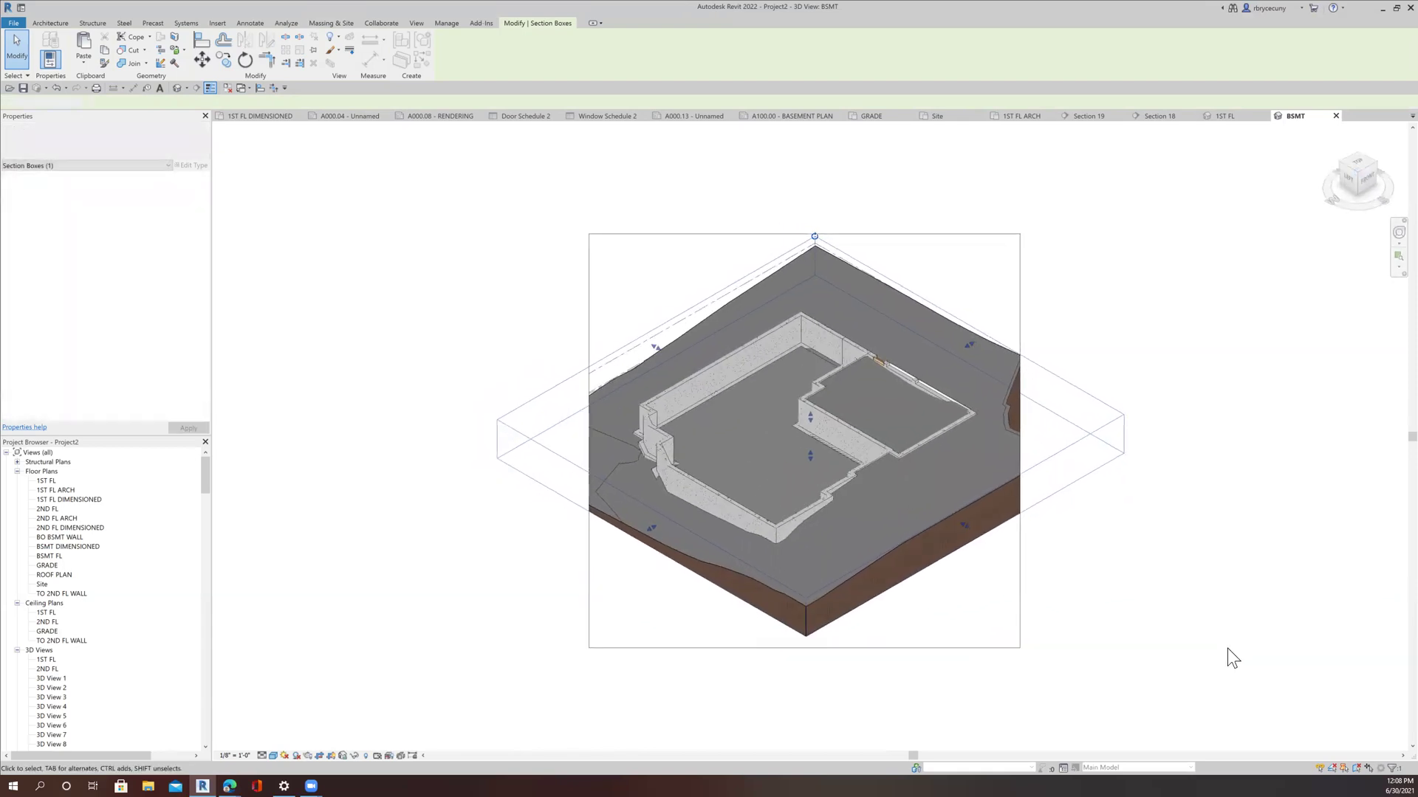
# Turn off the Pads subcategory under Site in the BSMT 3D view's visibility/graphics overrides
pyautogui.click(1227, 649)
pyautogui.scroll(2, 960, 450)
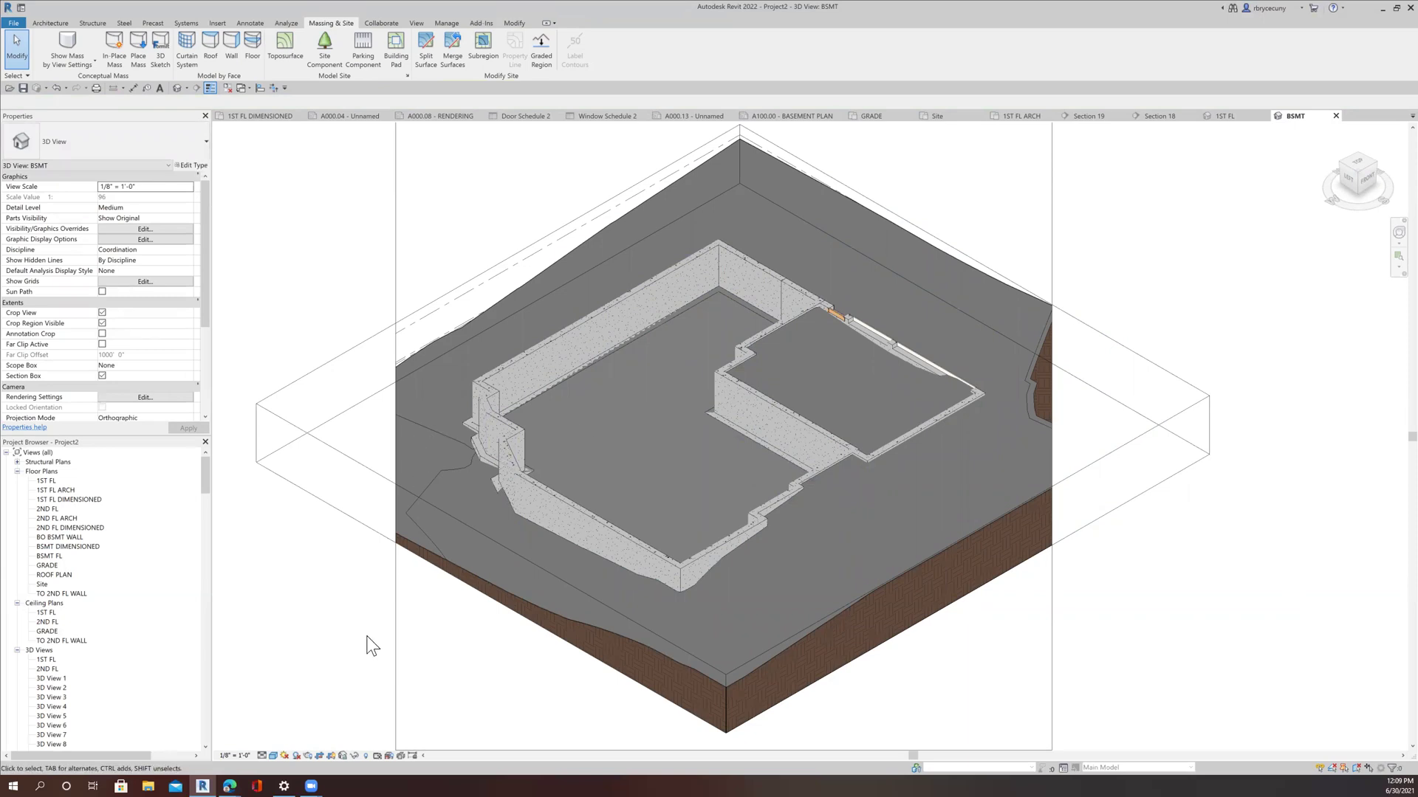
pyautogui.press('v')
pyautogui.press('g')
pyautogui.scroll(-5, 559, 428)
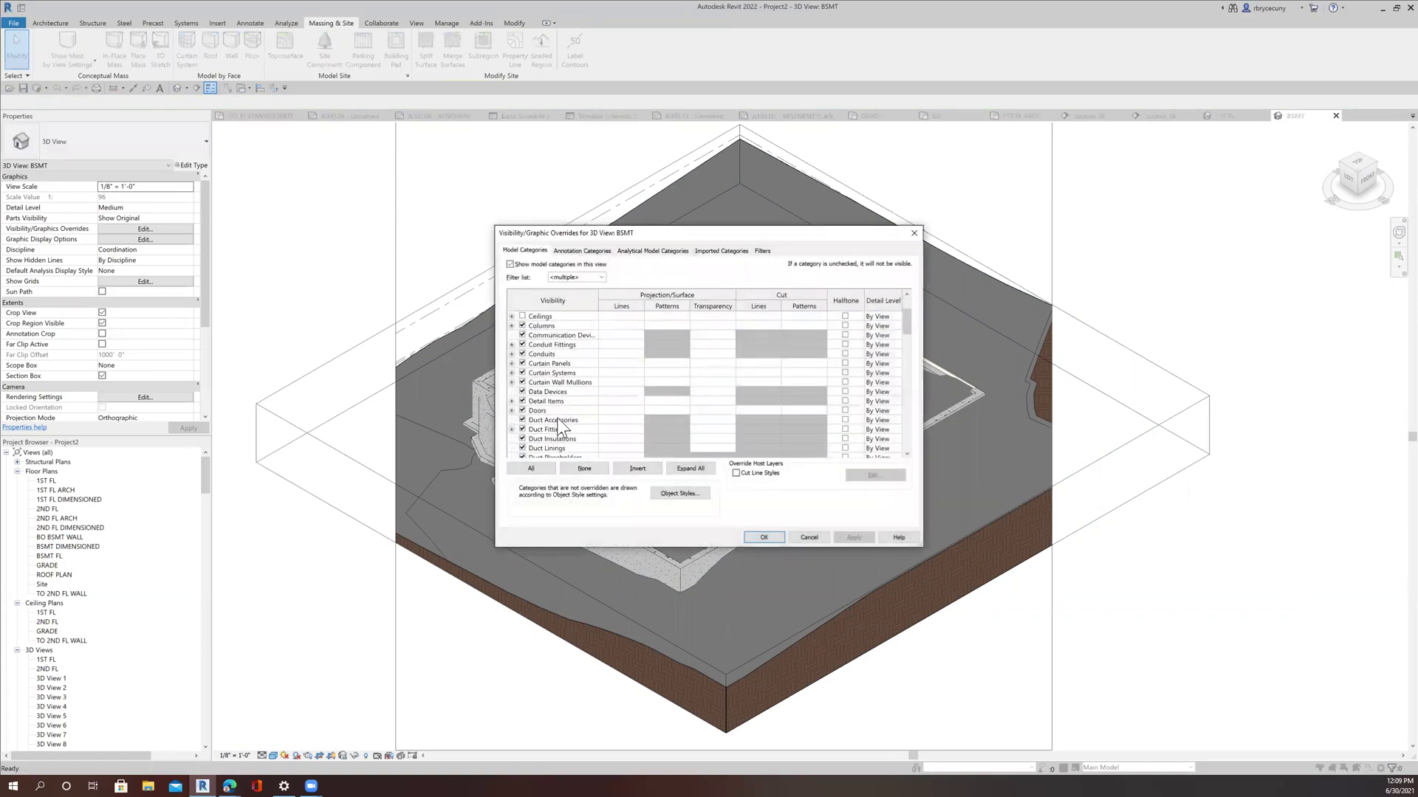
pyautogui.scroll(-8, 556, 429)
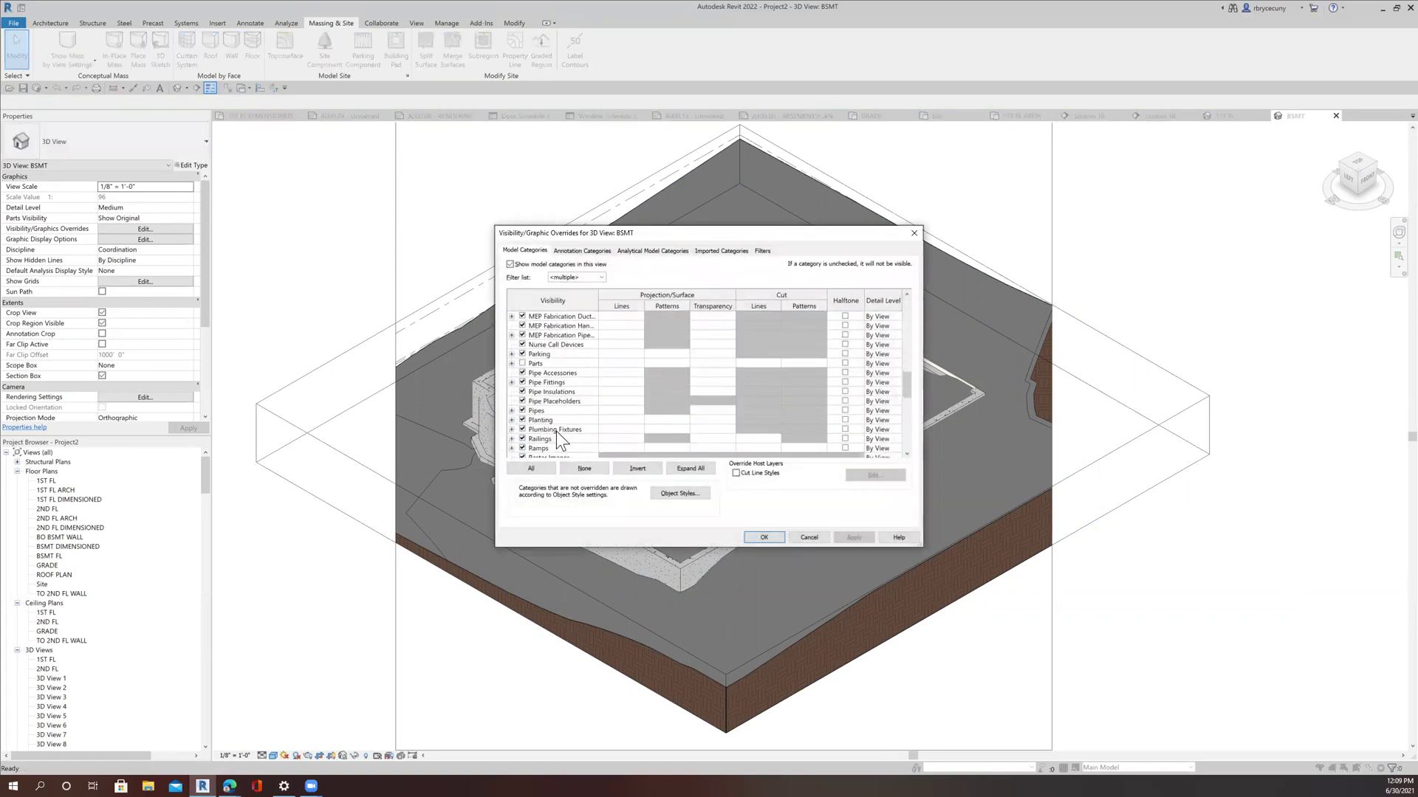
pyautogui.scroll(-2, 556, 441)
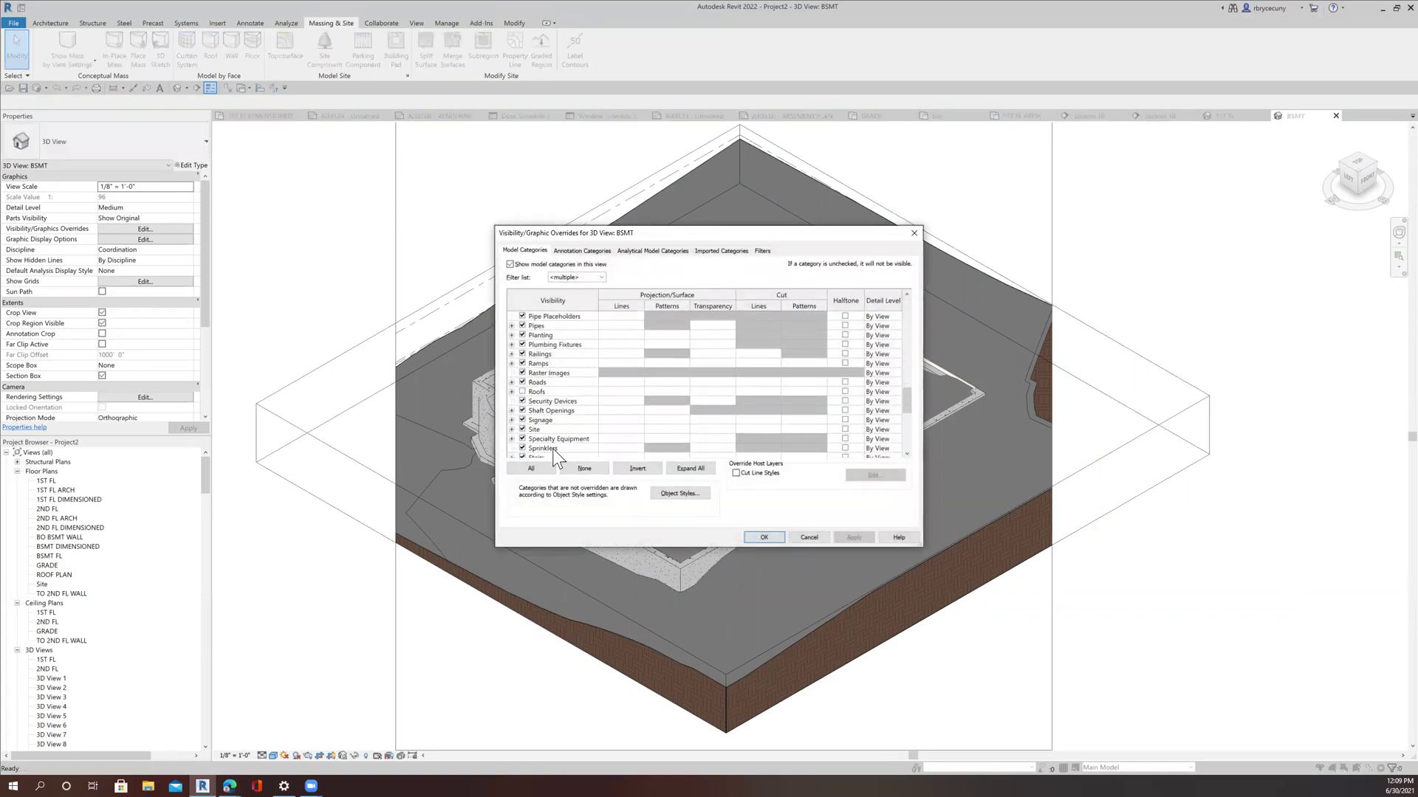
pyautogui.click(511, 429)
pyautogui.click(530, 400)
pyautogui.click(534, 401)
pyautogui.click(766, 539)
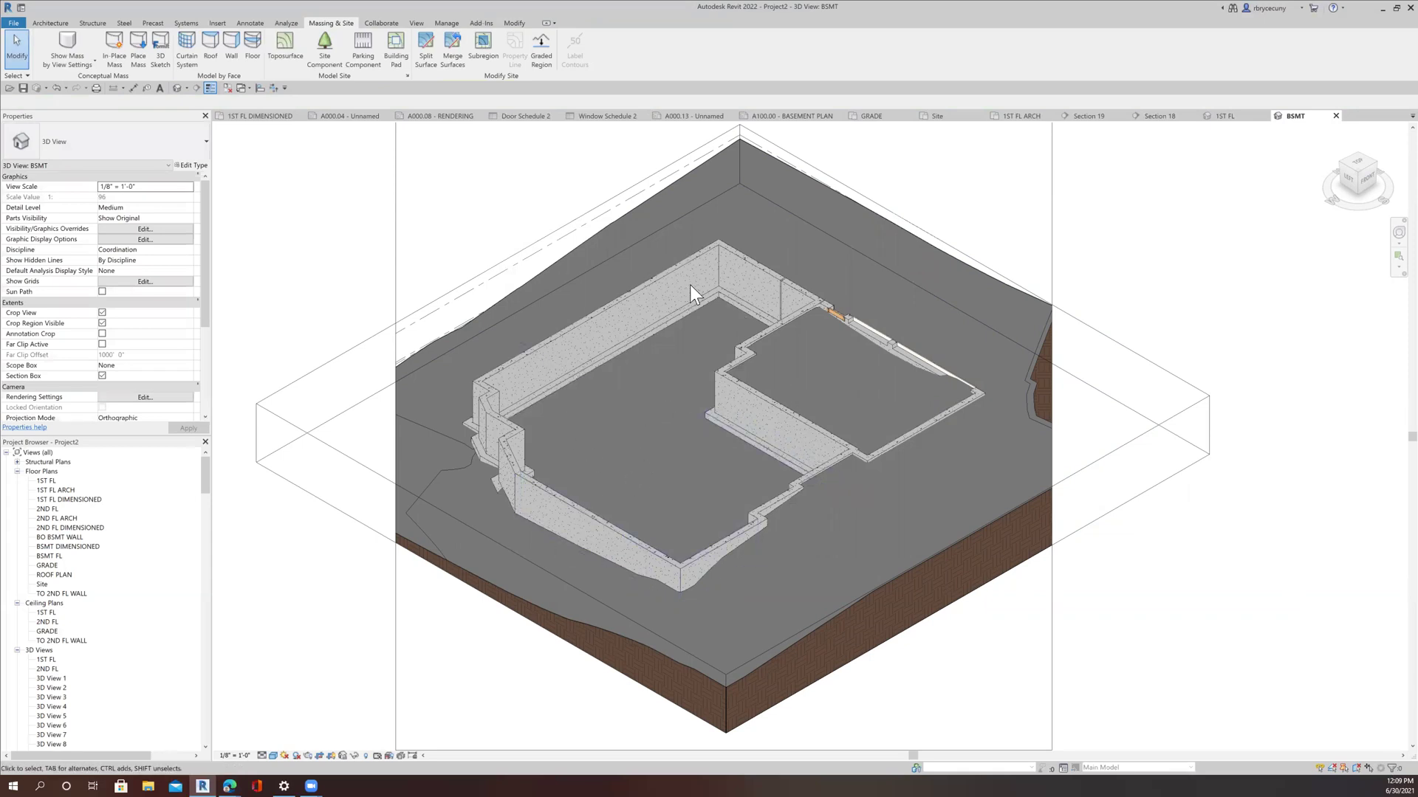
pyautogui.moveTo(657, 488)
pyautogui.keyDown('shift'); pyautogui.mouseDown(button='middle')
pyautogui.moveTo(640, 473)
pyautogui.moveTo(691, 491)
pyautogui.moveTo(861, 485)
pyautogui.moveTo(981, 448)
pyautogui.moveTo(990, 431)
pyautogui.moveTo(953, 468)
pyautogui.moveTo(760, 532)
pyautogui.moveTo(554, 494)
pyautogui.moveTo(611, 456)
pyautogui.moveTo(627, 481)
pyautogui.moveTo(655, 478)
pyautogui.mouseUp(button='middle'); pyautogui.keyUp('shift')
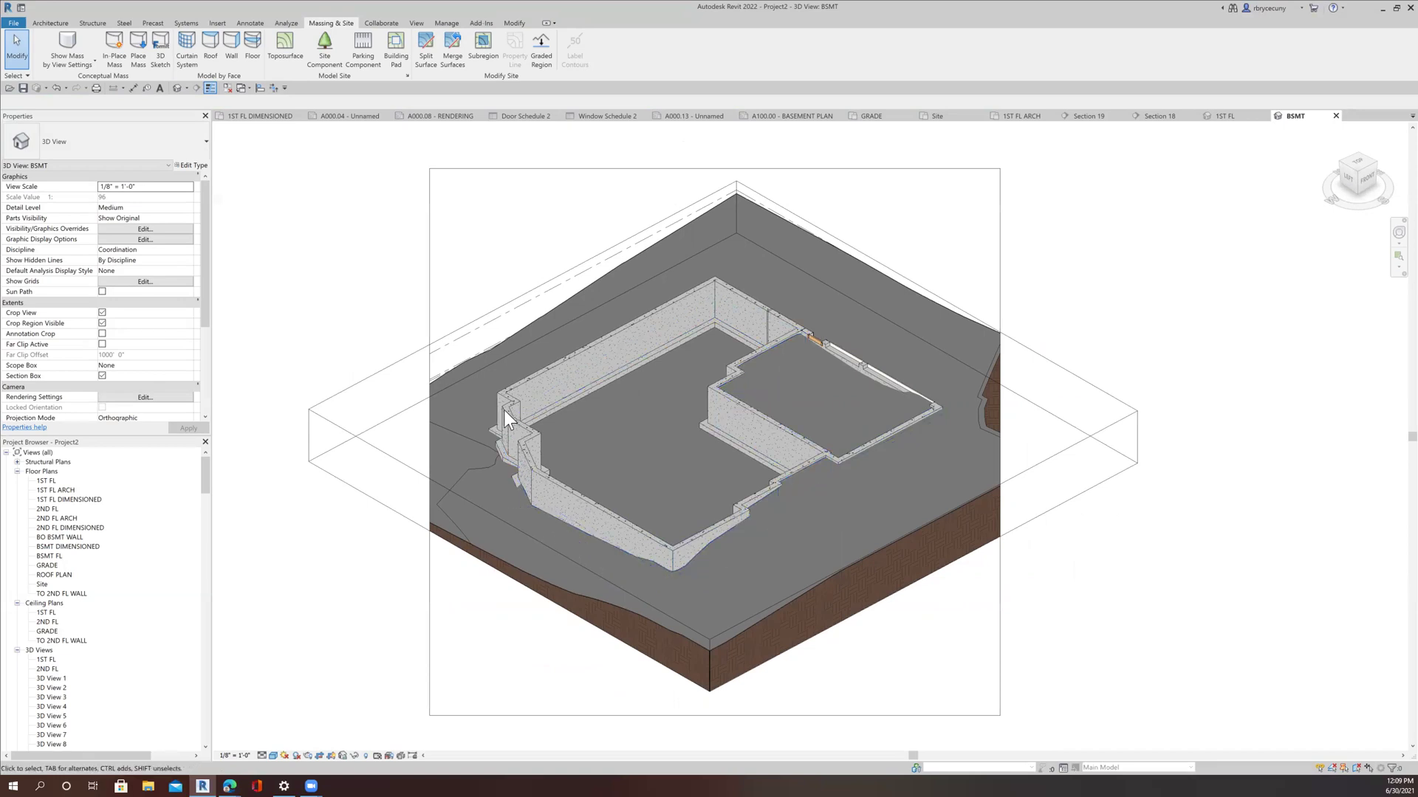
pyautogui.scroll(-1, 711, 537)
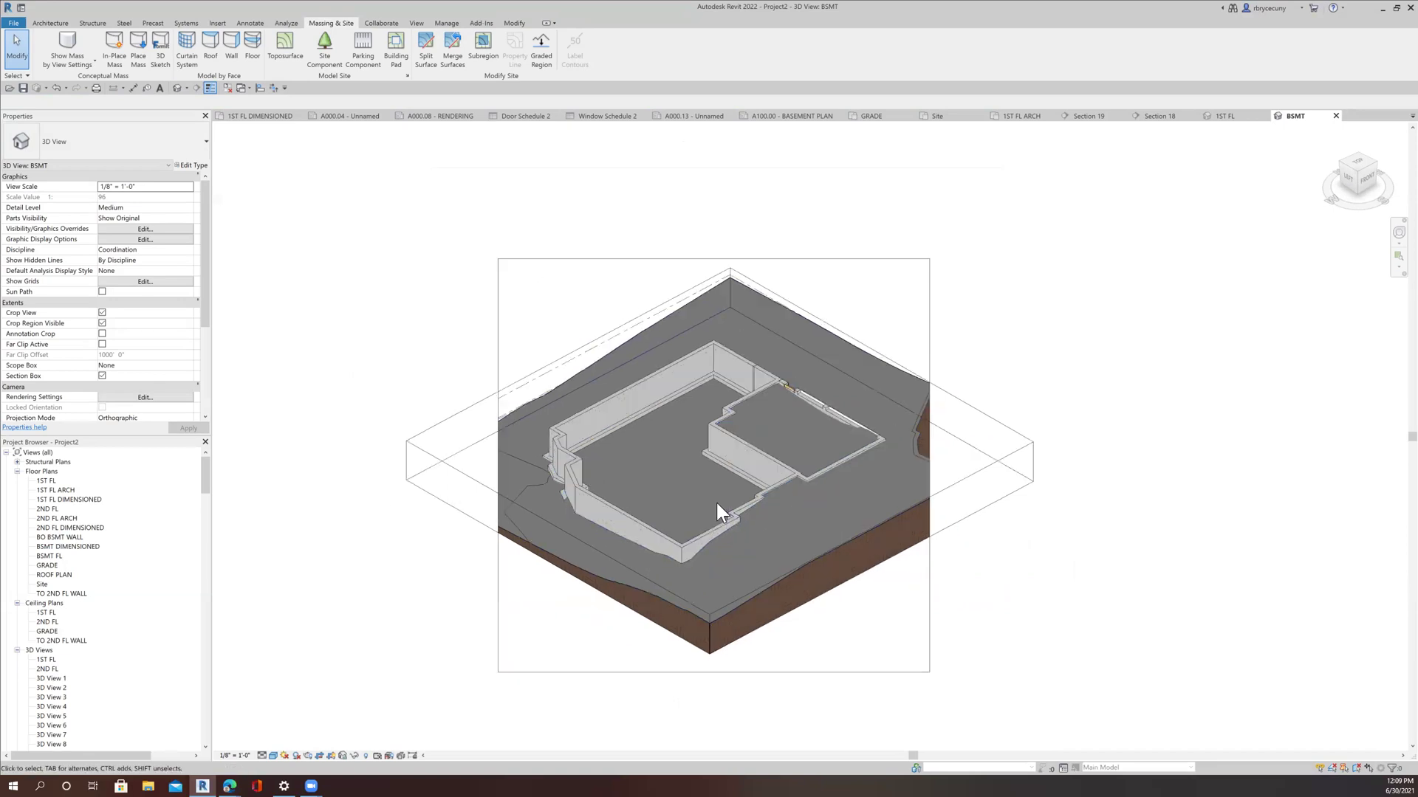
pyautogui.scroll(1, 716, 502)
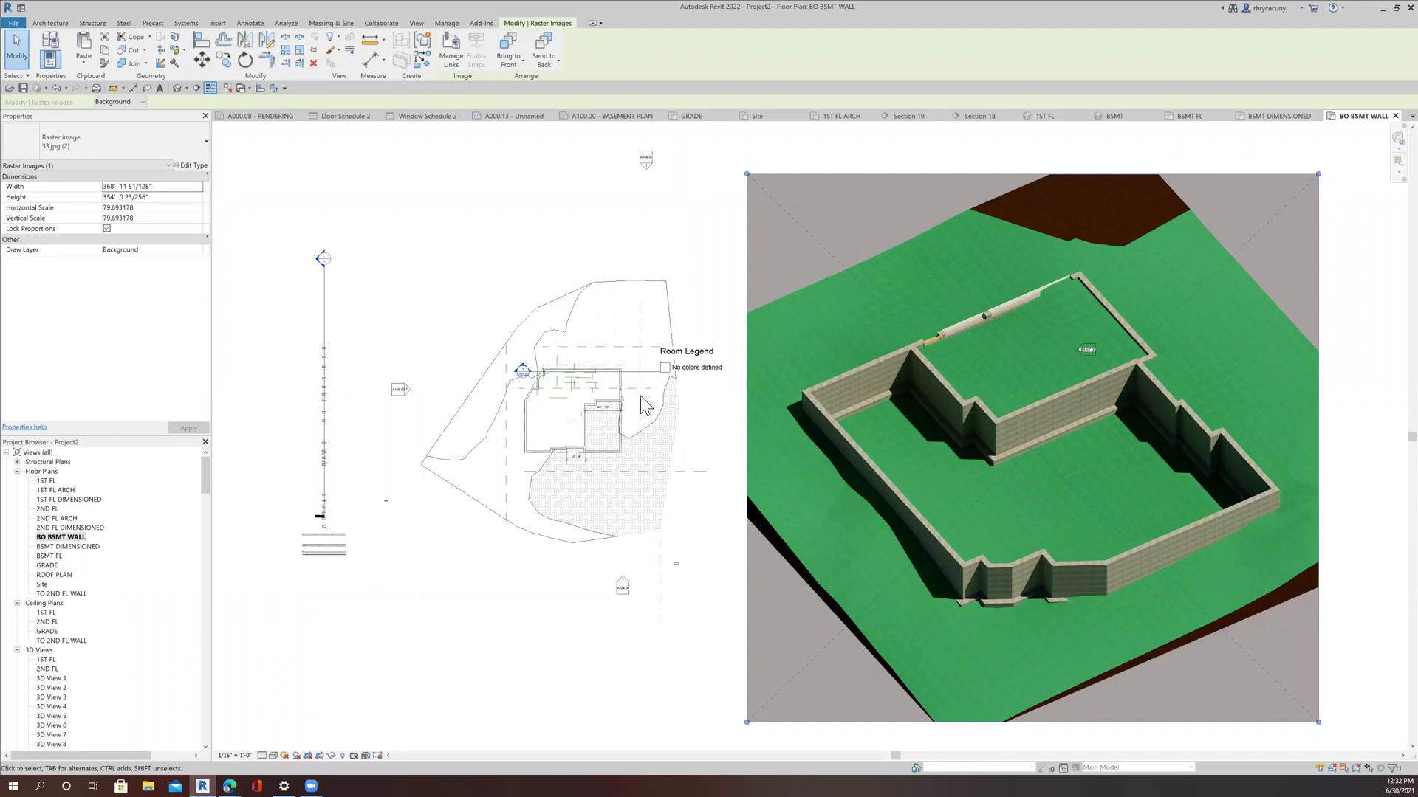
# Deselect the rendered image in the BO BSMT WALL plan and switch to the BSMT 3D view
pyautogui.click(417, 22)
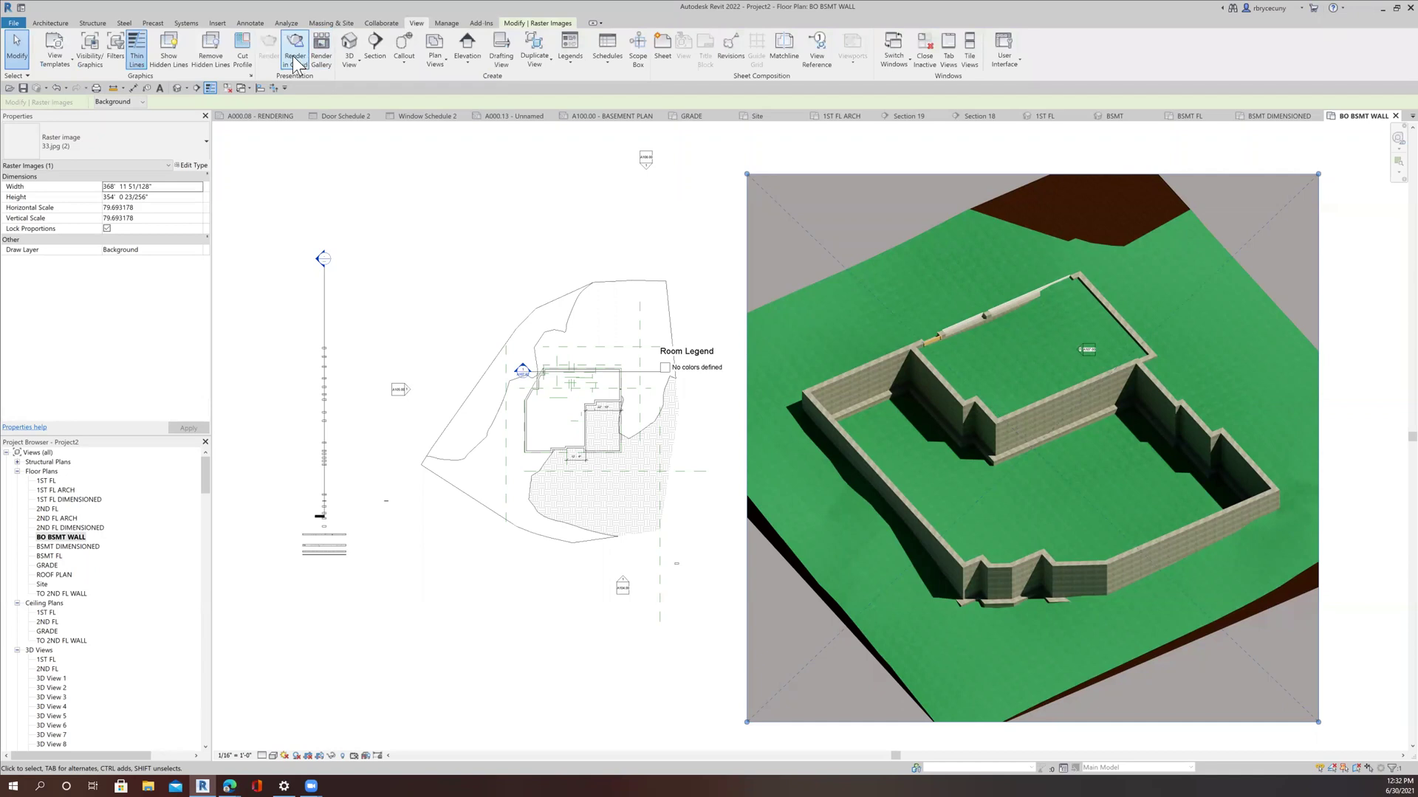
pyautogui.click(559, 217)
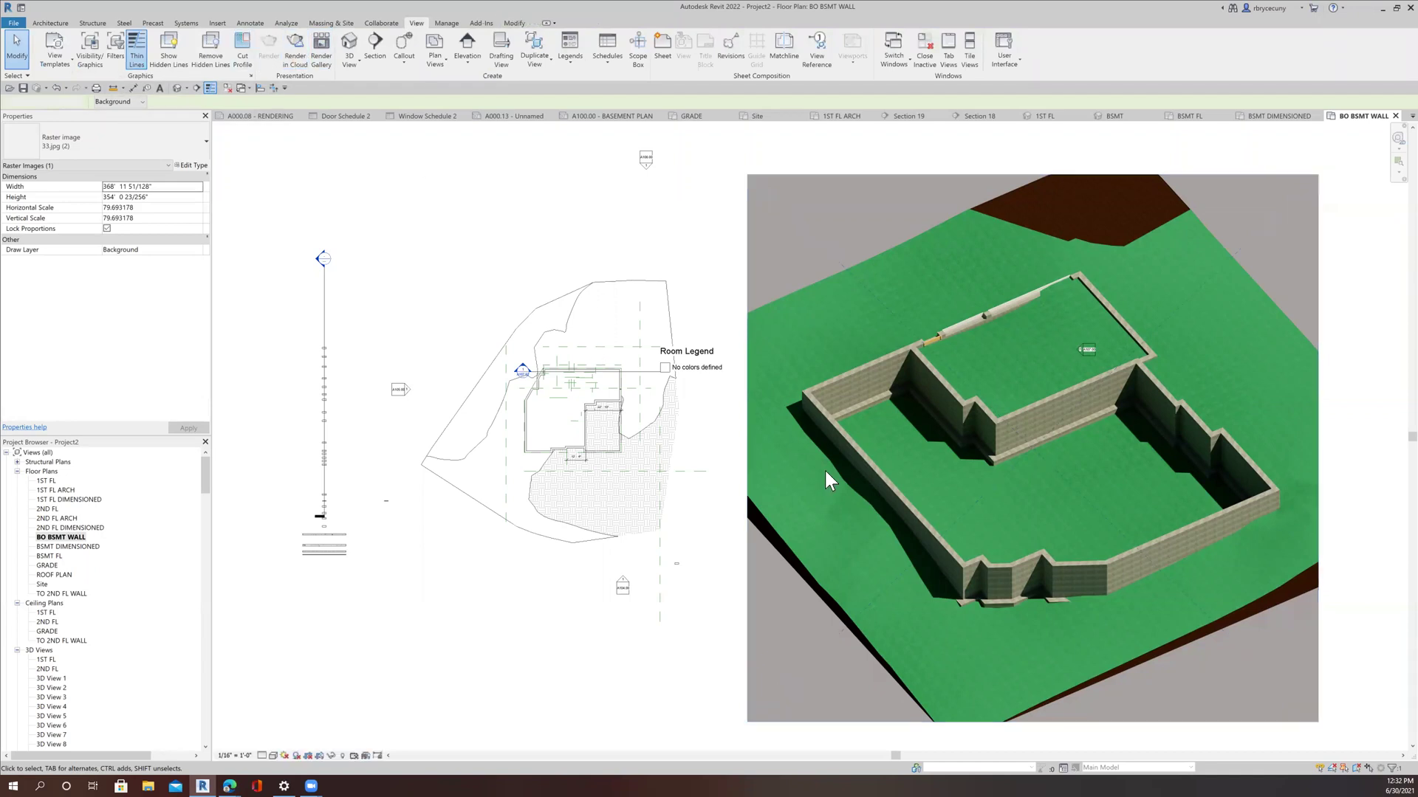
pyautogui.click(1327, 188)
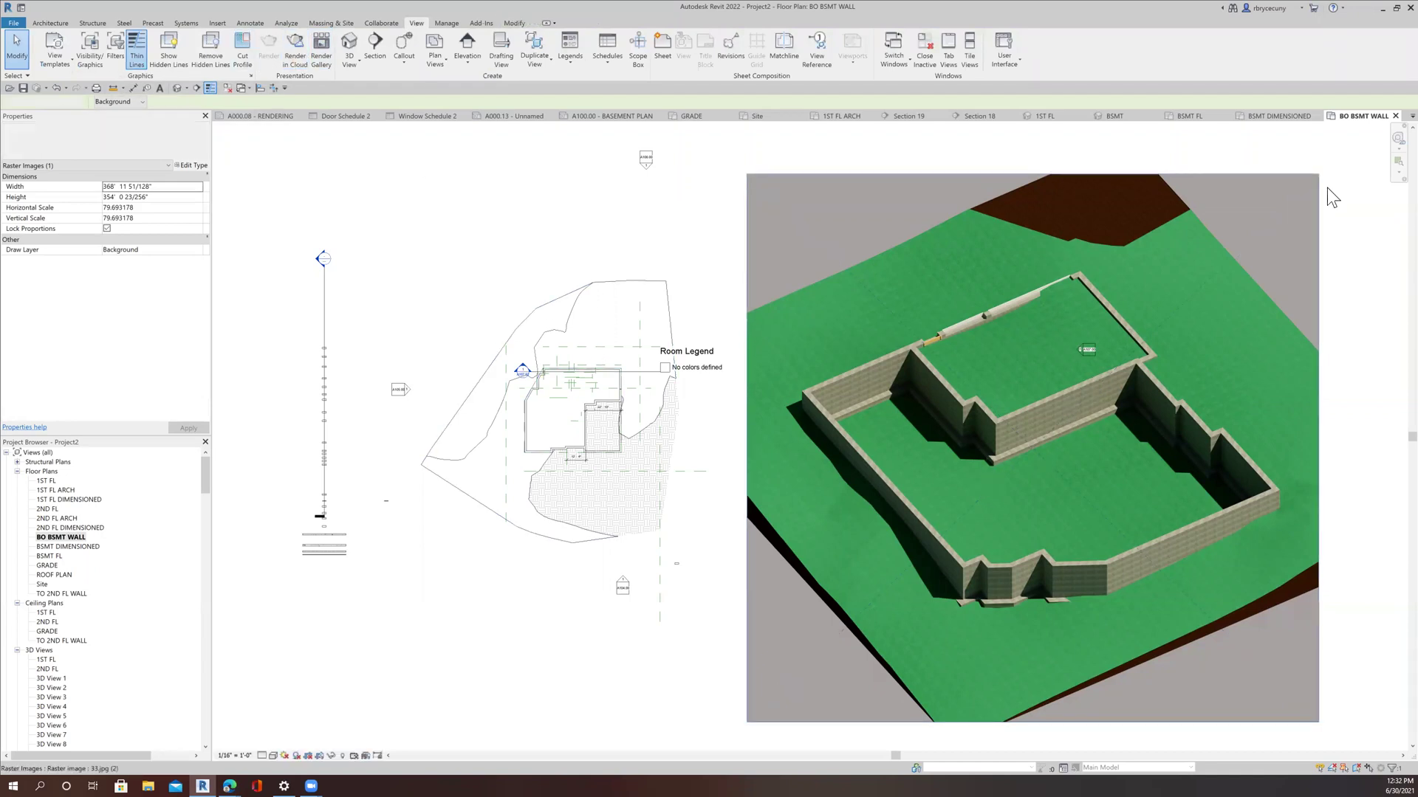
pyautogui.click(1274, 112)
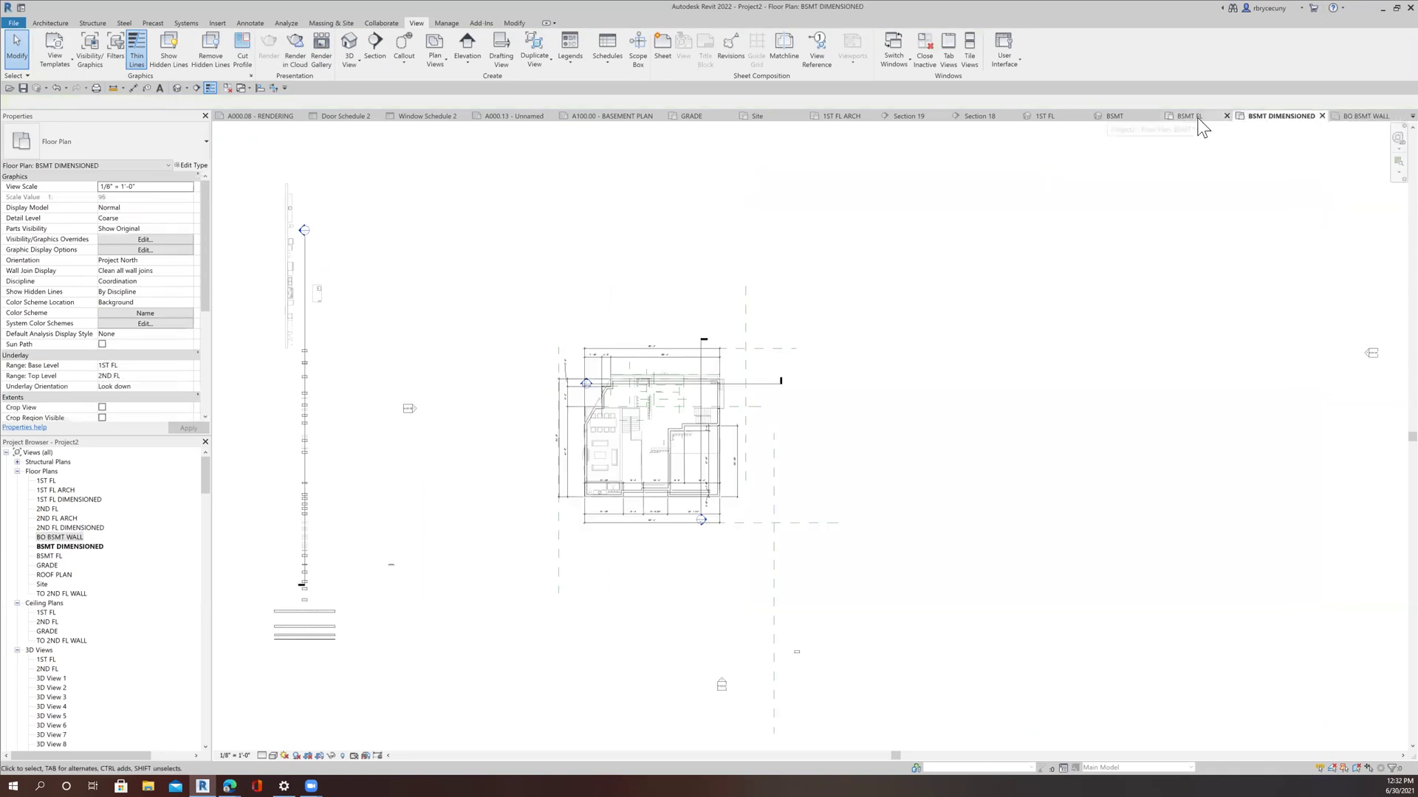
pyautogui.click(1190, 118)
pyautogui.click(1128, 117)
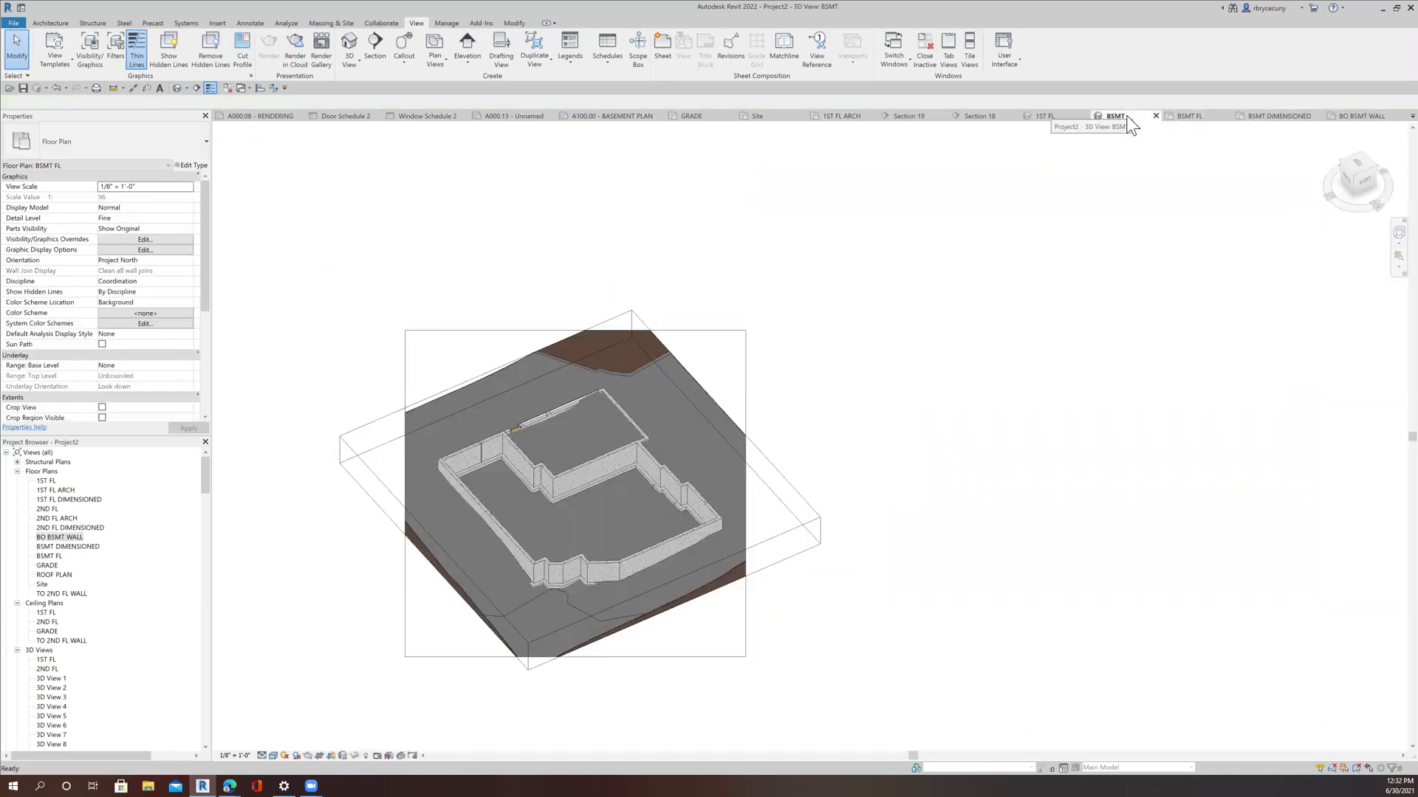
pyautogui.moveTo(892, 451); pyautogui.dragTo(1178, 408, button='middle')
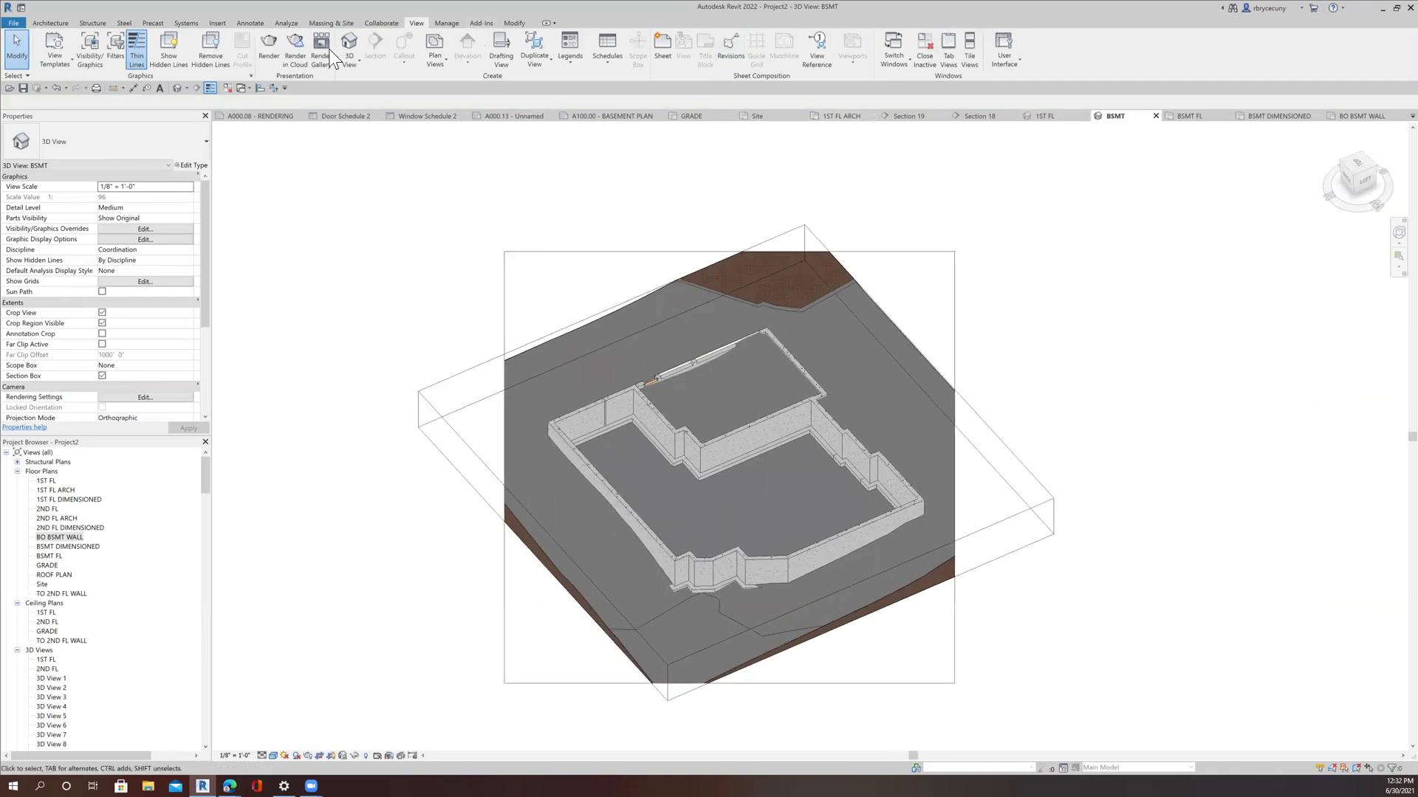
# Open the rendering settings for the BSMT view and set the sun to the Sunlight from Top Left lighting preset
pyautogui.click(266, 60)
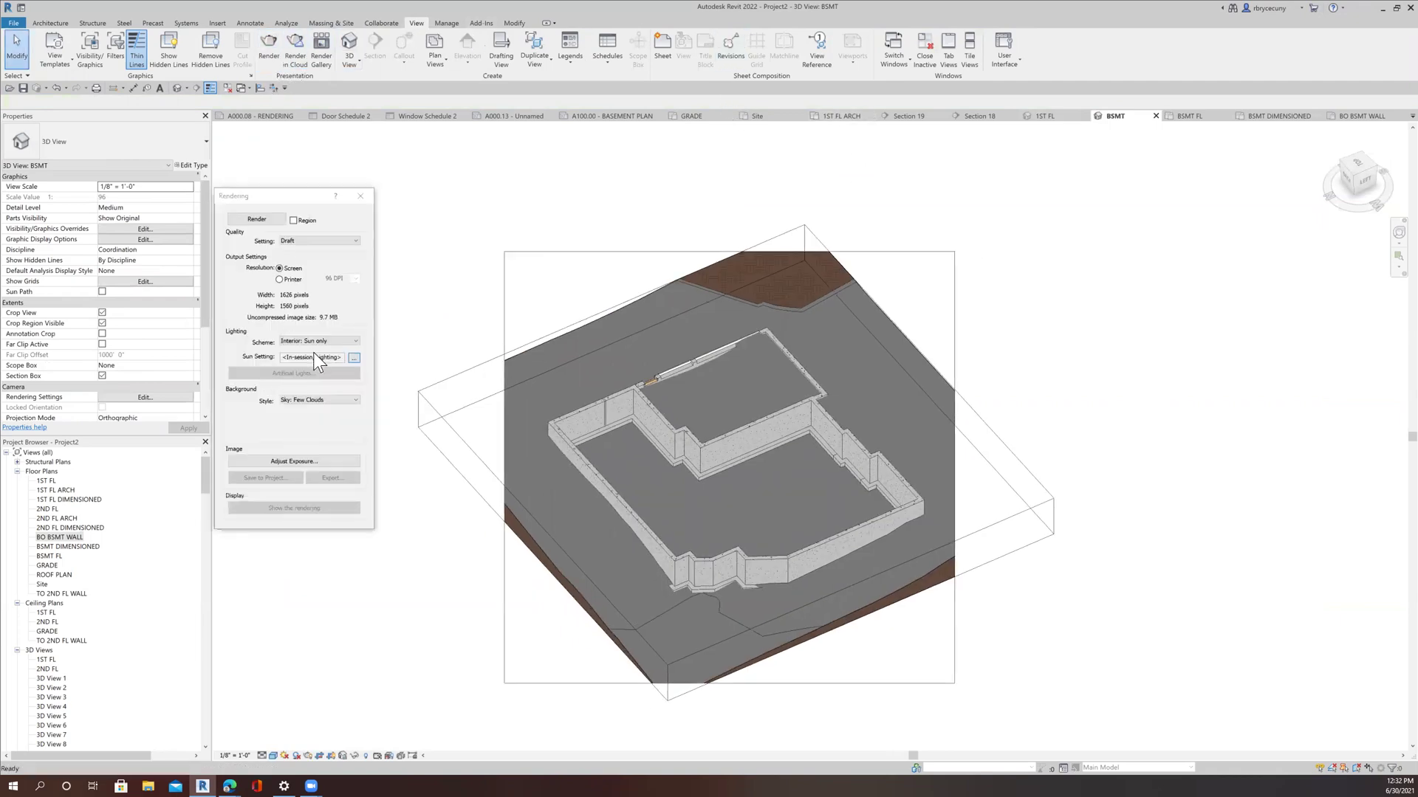
pyautogui.click(355, 358)
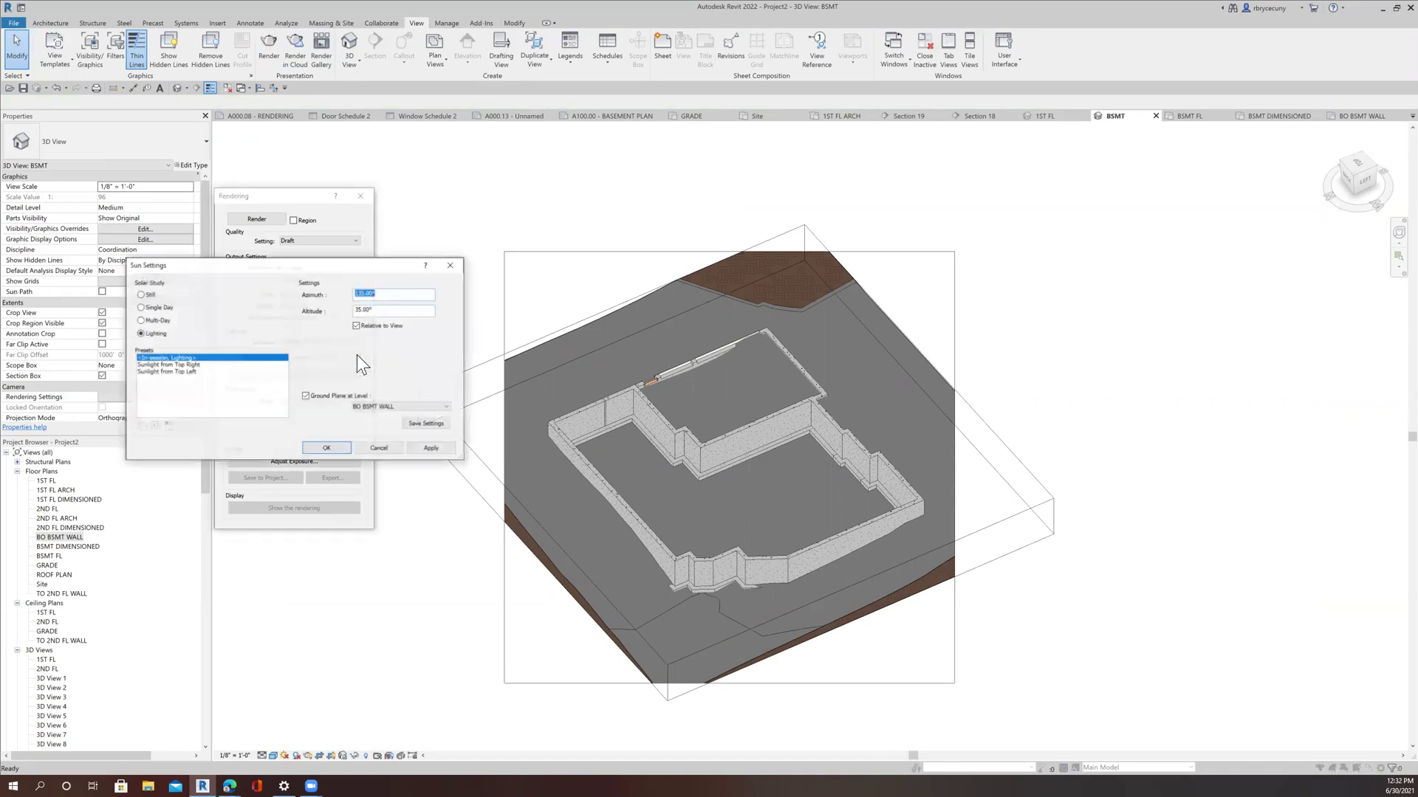
pyautogui.click(172, 373)
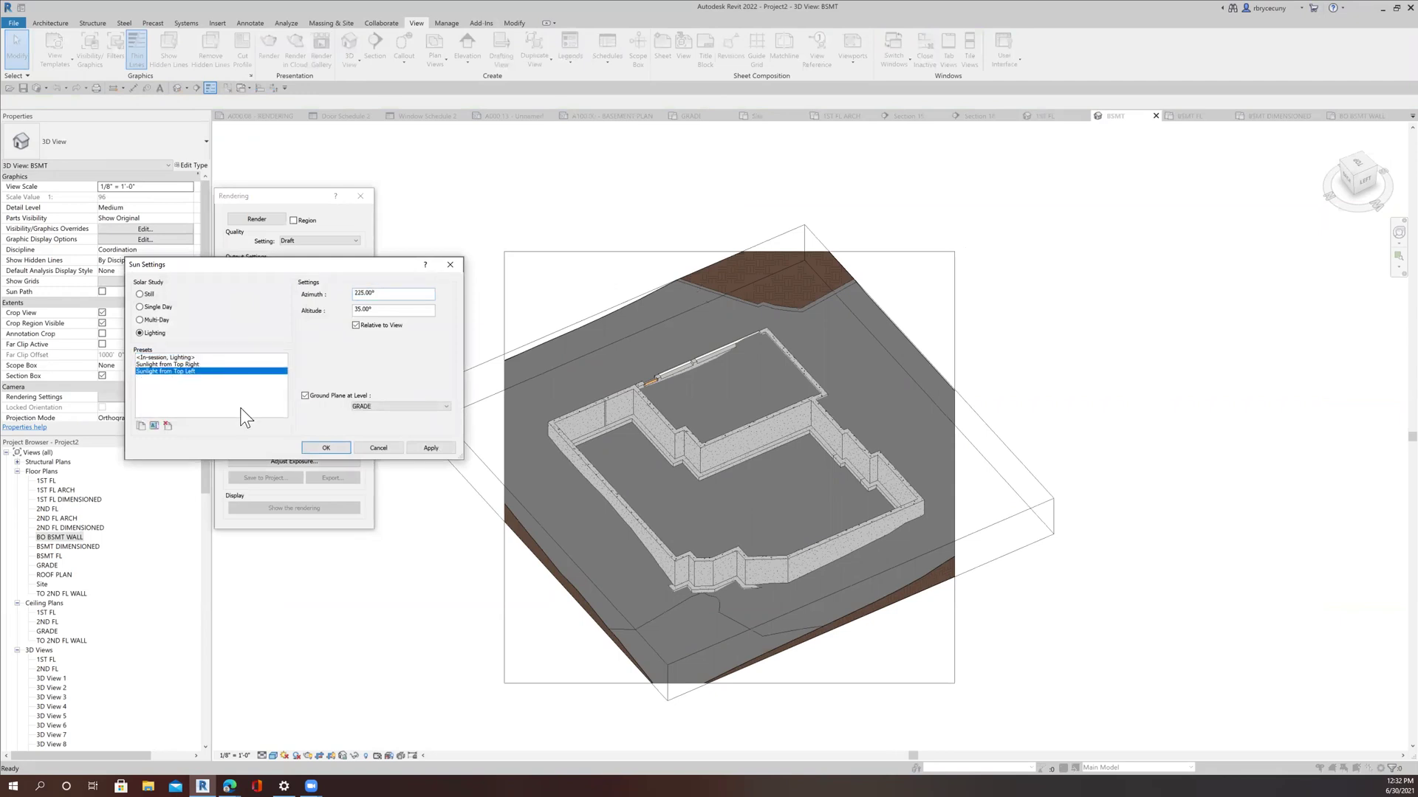
pyautogui.click(317, 446)
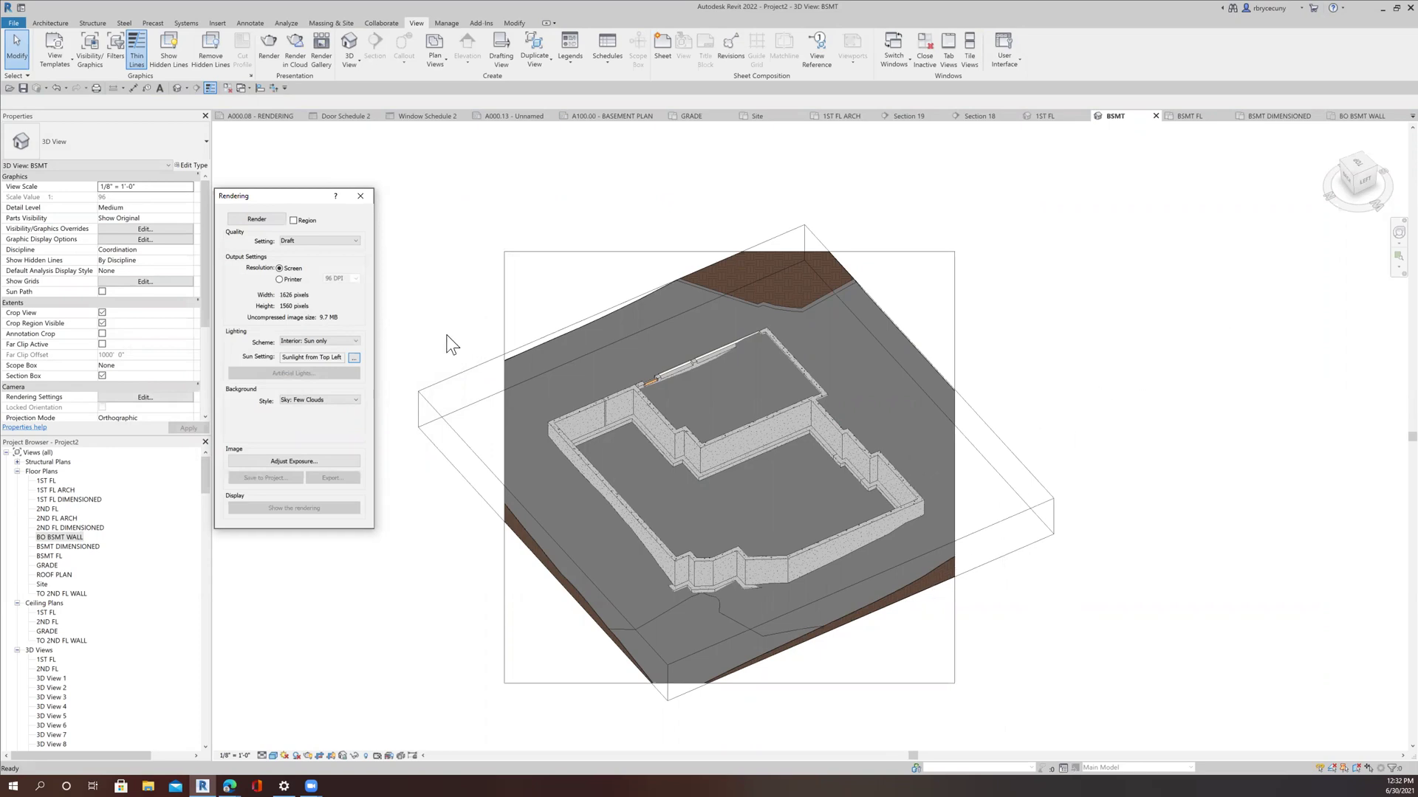
pyautogui.click(353, 357)
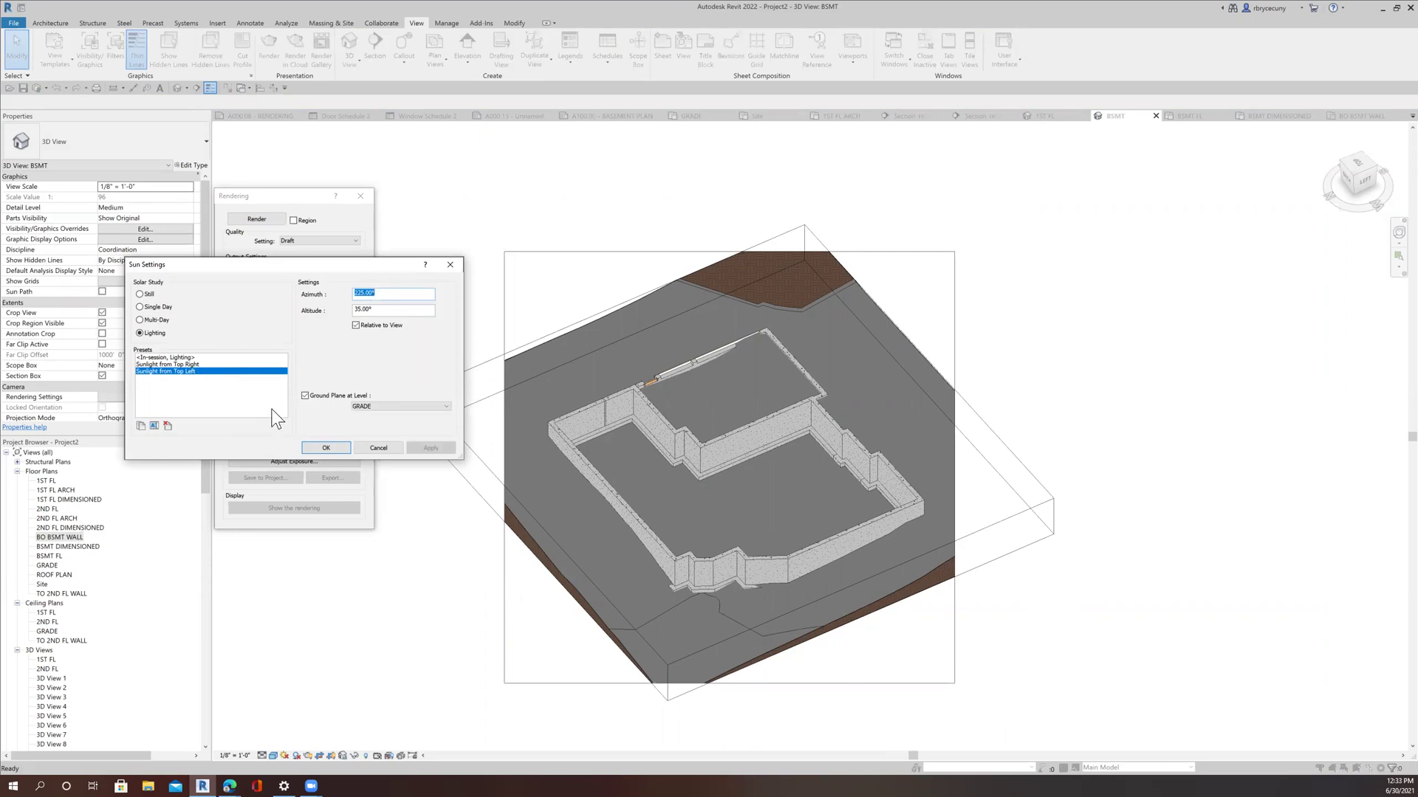
pyautogui.click(325, 447)
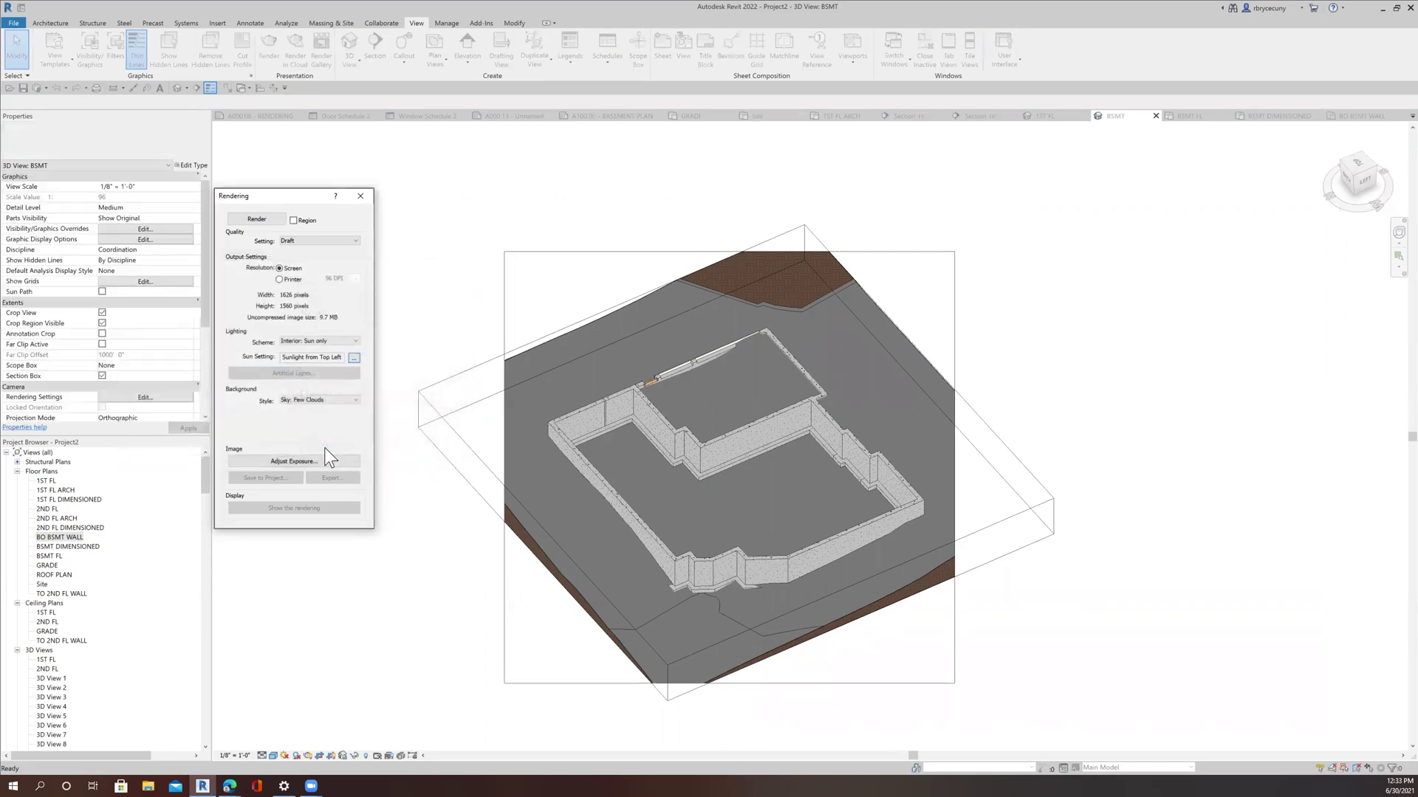
# Start a cloud rendering of the BSMT view as a still image at Final render quality
pyautogui.click(300, 50)
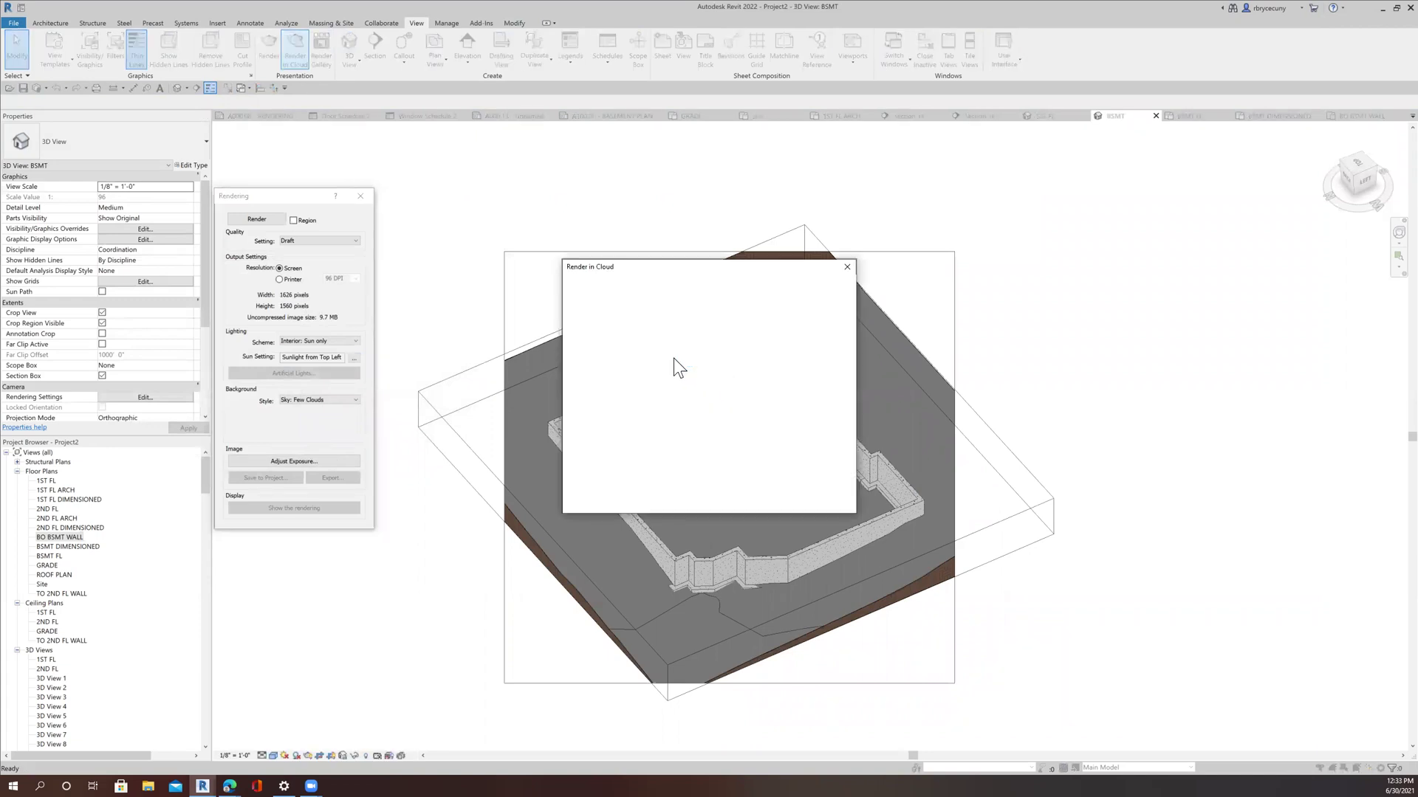
pyautogui.click(651, 350)
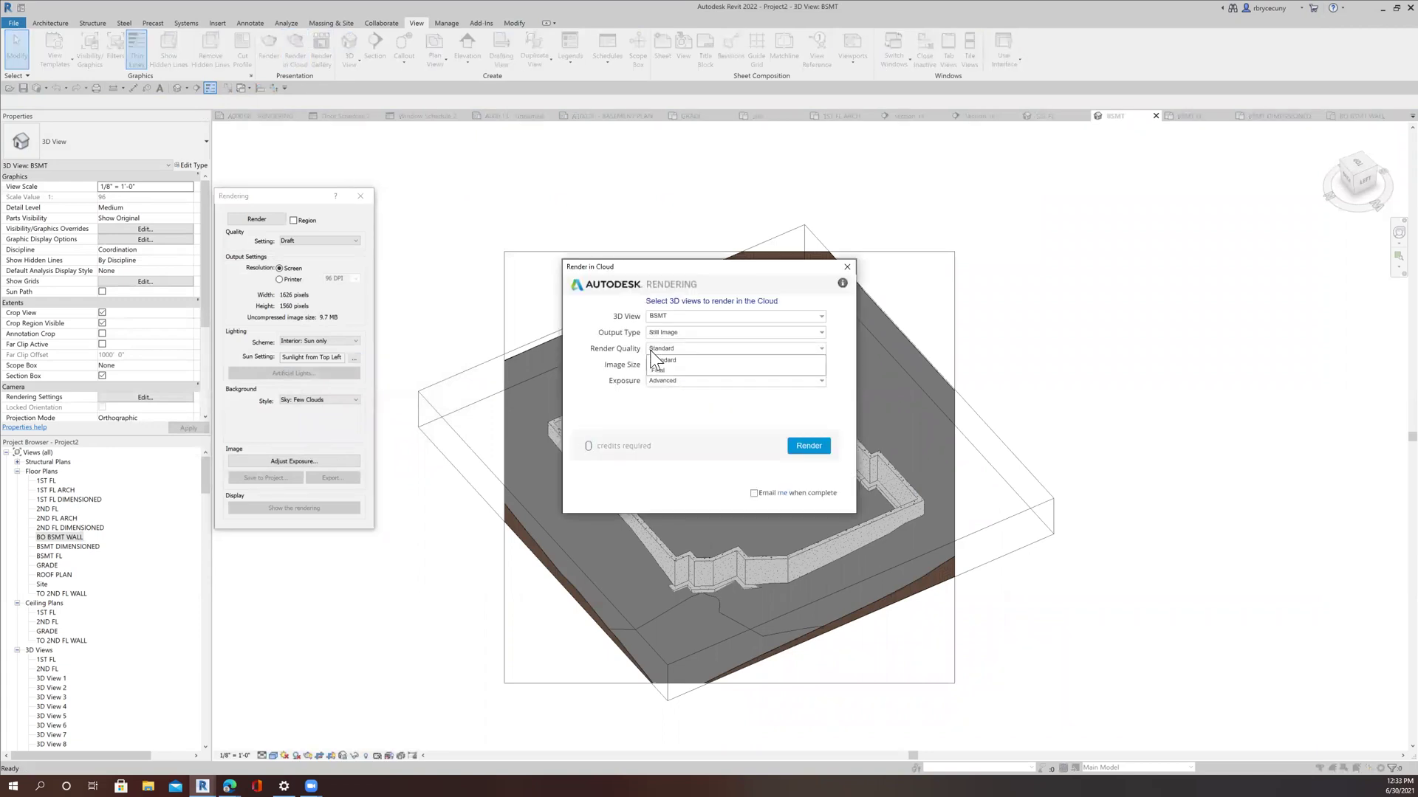
pyautogui.click(658, 371)
pyautogui.click(658, 364)
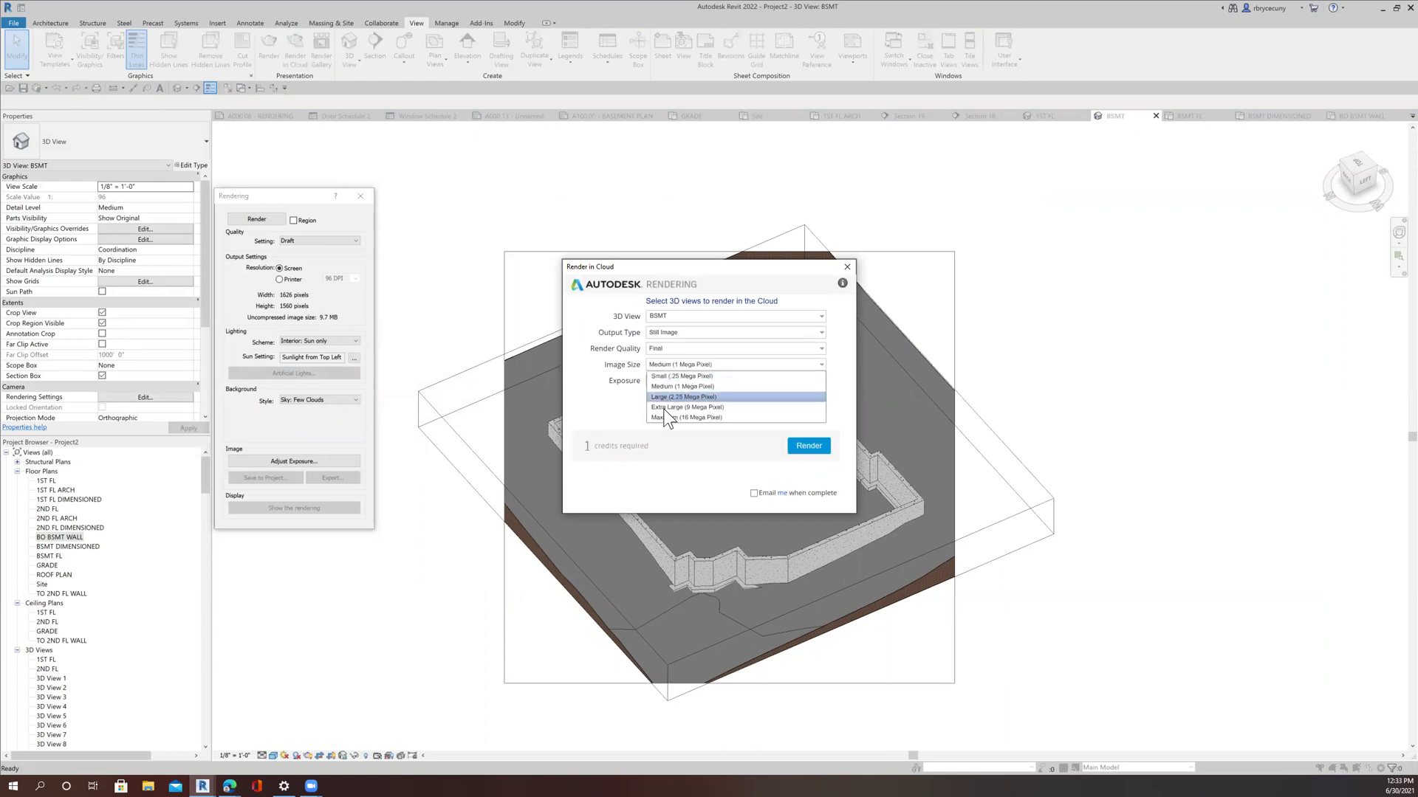
pyautogui.click(668, 432)
pyautogui.click(795, 447)
pyautogui.click(797, 446)
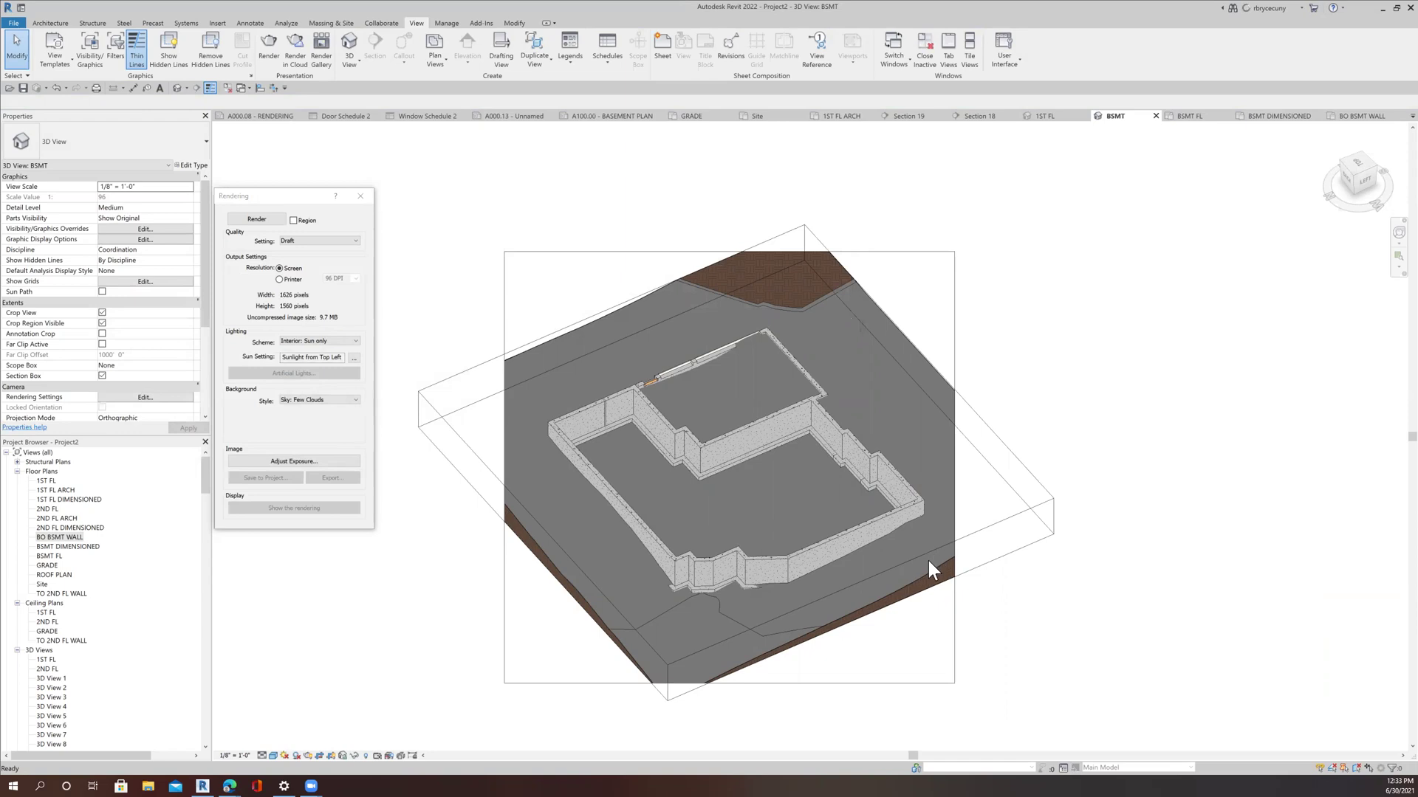
pyautogui.click(822, 476)
pyautogui.moveTo(821, 495)
pyautogui.keyDown('shift'); pyautogui.mouseDown(button='middle')
pyautogui.moveTo(798, 507)
pyautogui.moveTo(766, 487)
pyautogui.moveTo(805, 480)
pyautogui.mouseUp(button='middle'); pyautogui.keyUp('shift')
pyautogui.moveTo(807, 565)
pyautogui.keyDown('shift'); pyautogui.mouseDown(button='middle')
pyautogui.moveTo(815, 531)
pyautogui.moveTo(849, 576)
pyautogui.moveTo(817, 565)
pyautogui.mouseUp(button='middle'); pyautogui.keyUp('shift')
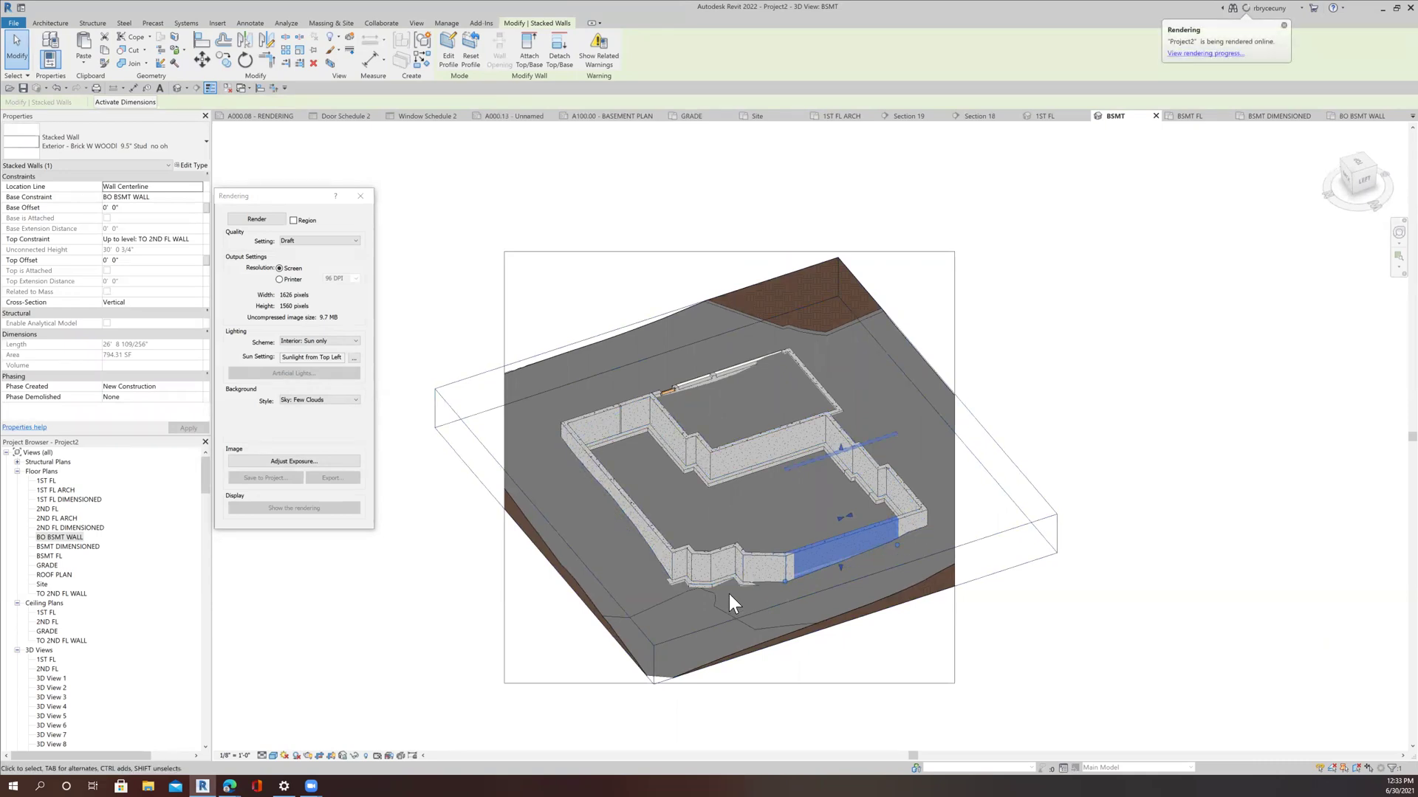
pyautogui.click(1135, 623)
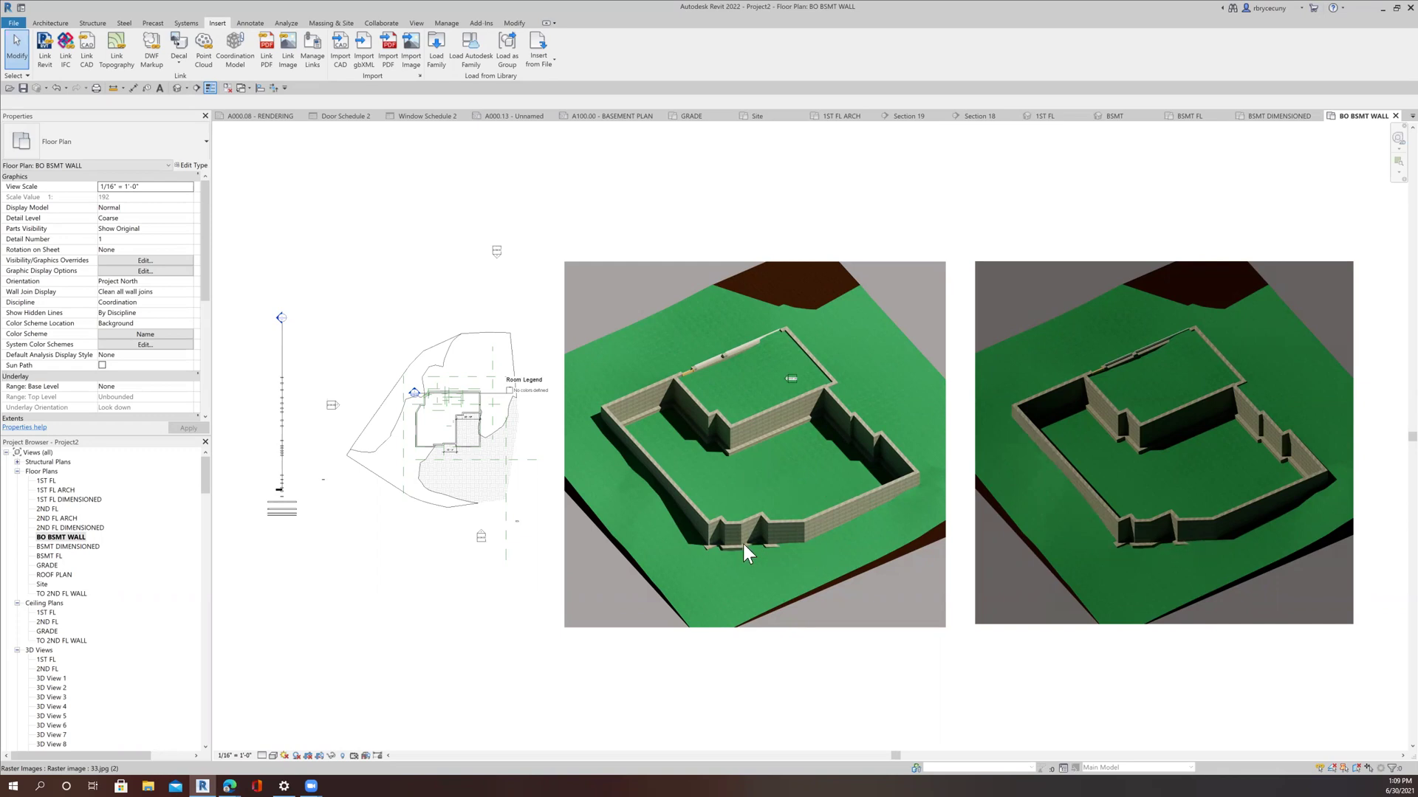
# Compare the walls, footings and shadows in the two rendered basement images placed in the BO BSMT WALL plan
pyautogui.scroll(1, 741, 546)
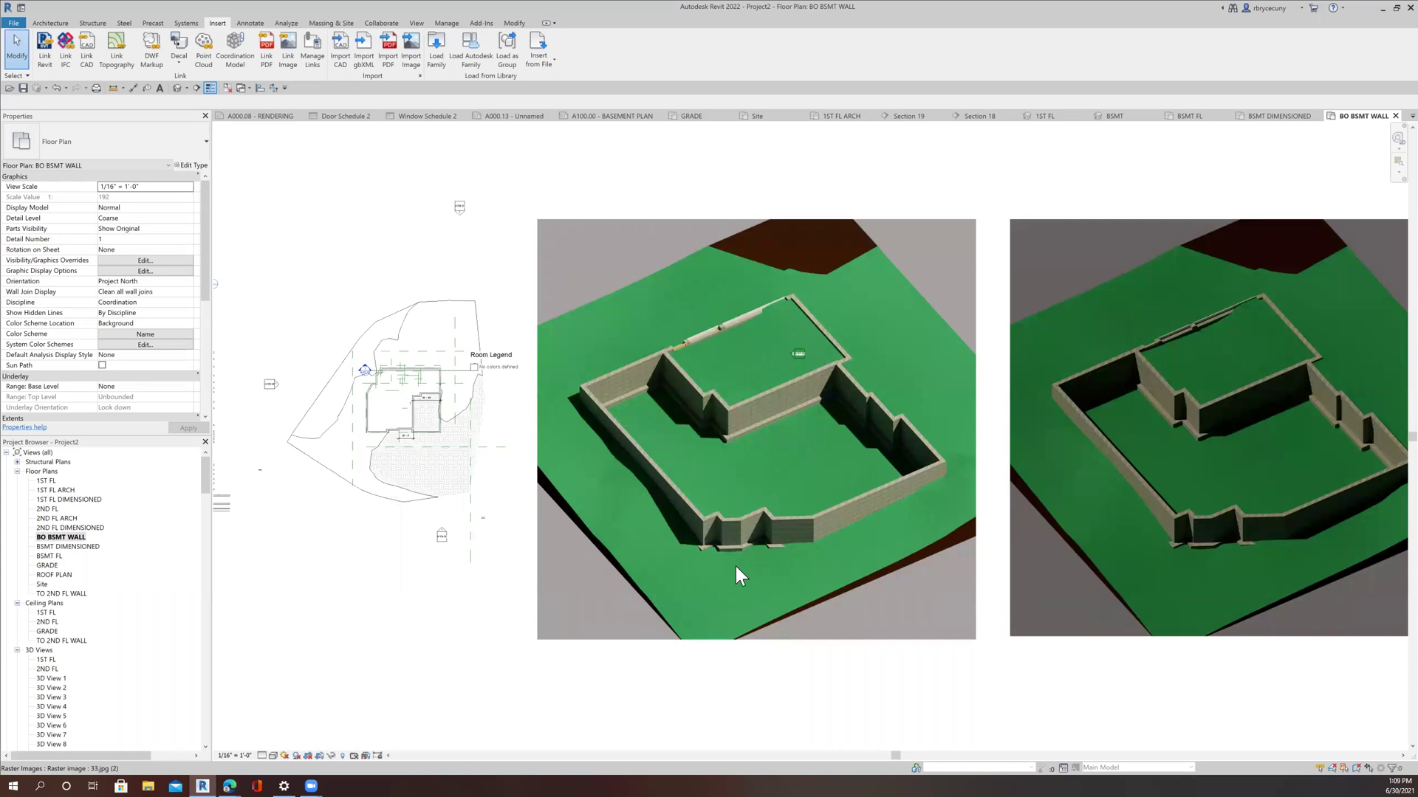
pyautogui.scroll(4, 741, 547)
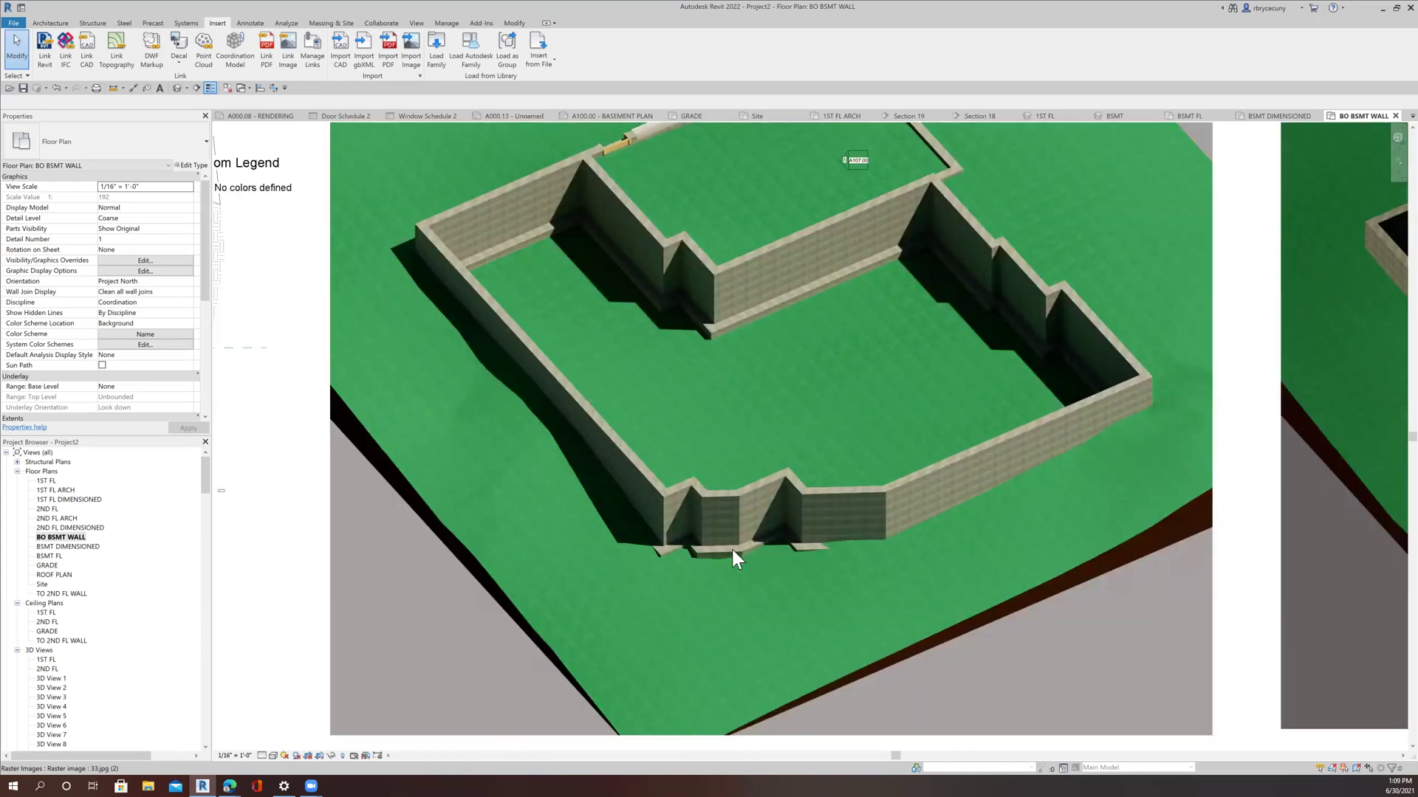
pyautogui.scroll(-3, 732, 549)
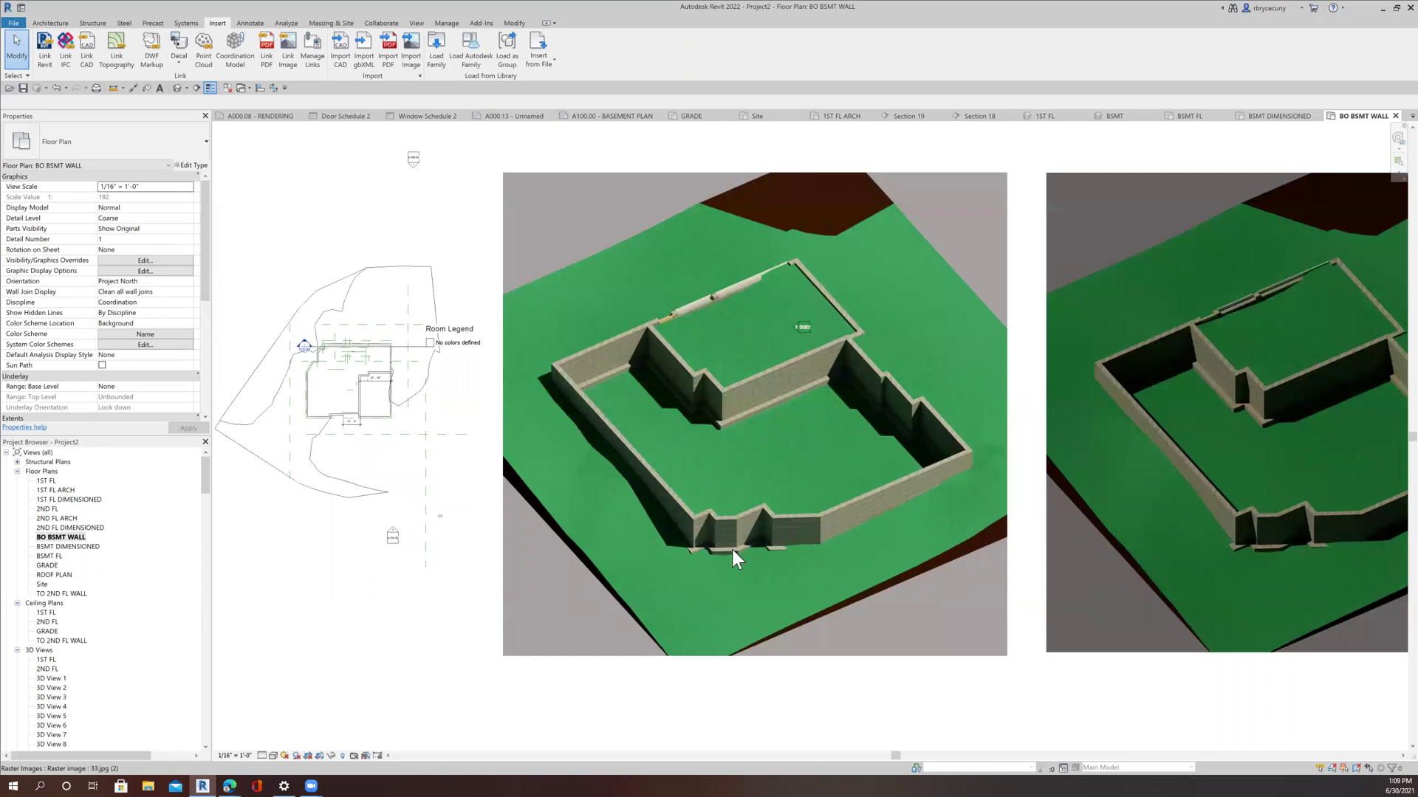
pyautogui.scroll(-1, 731, 549)
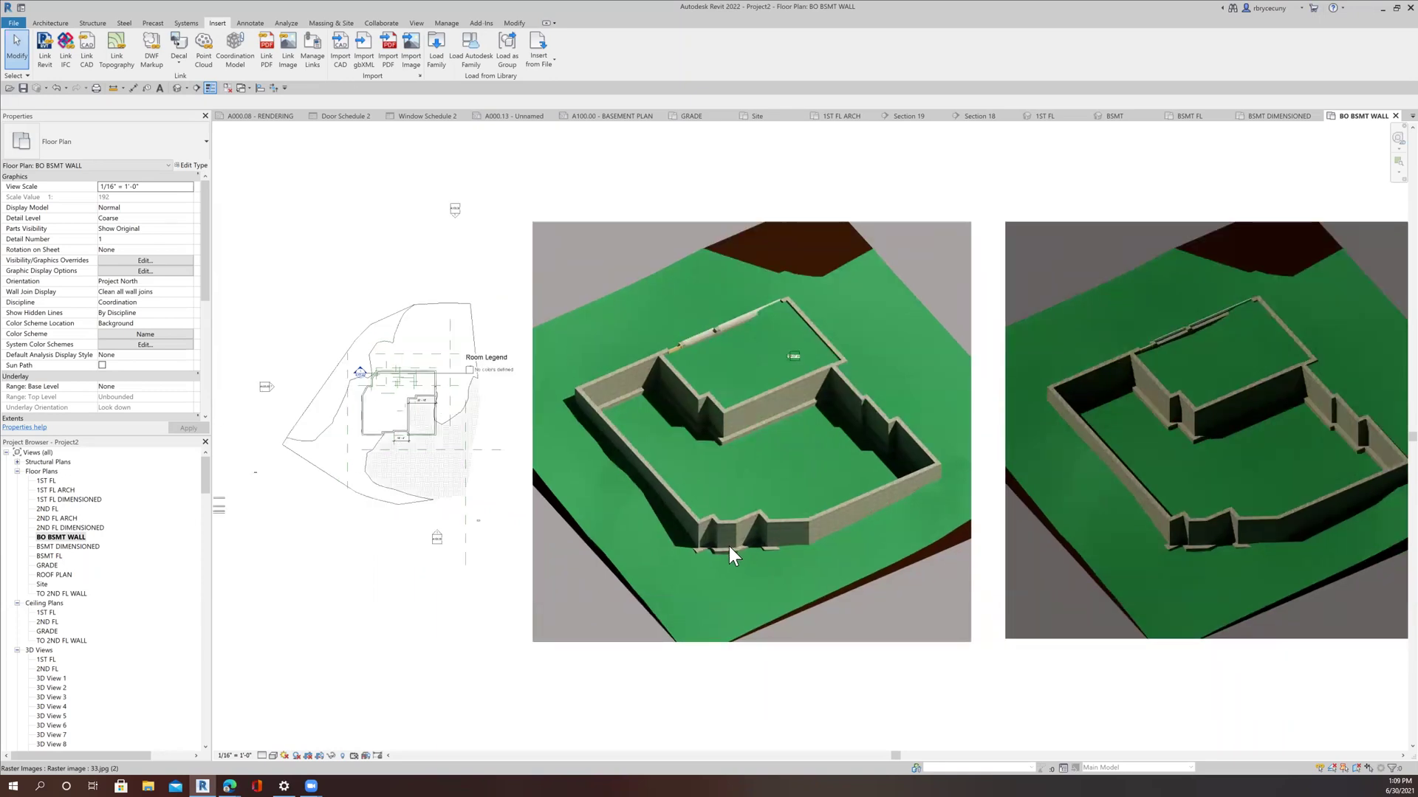
pyautogui.scroll(-1, 729, 546)
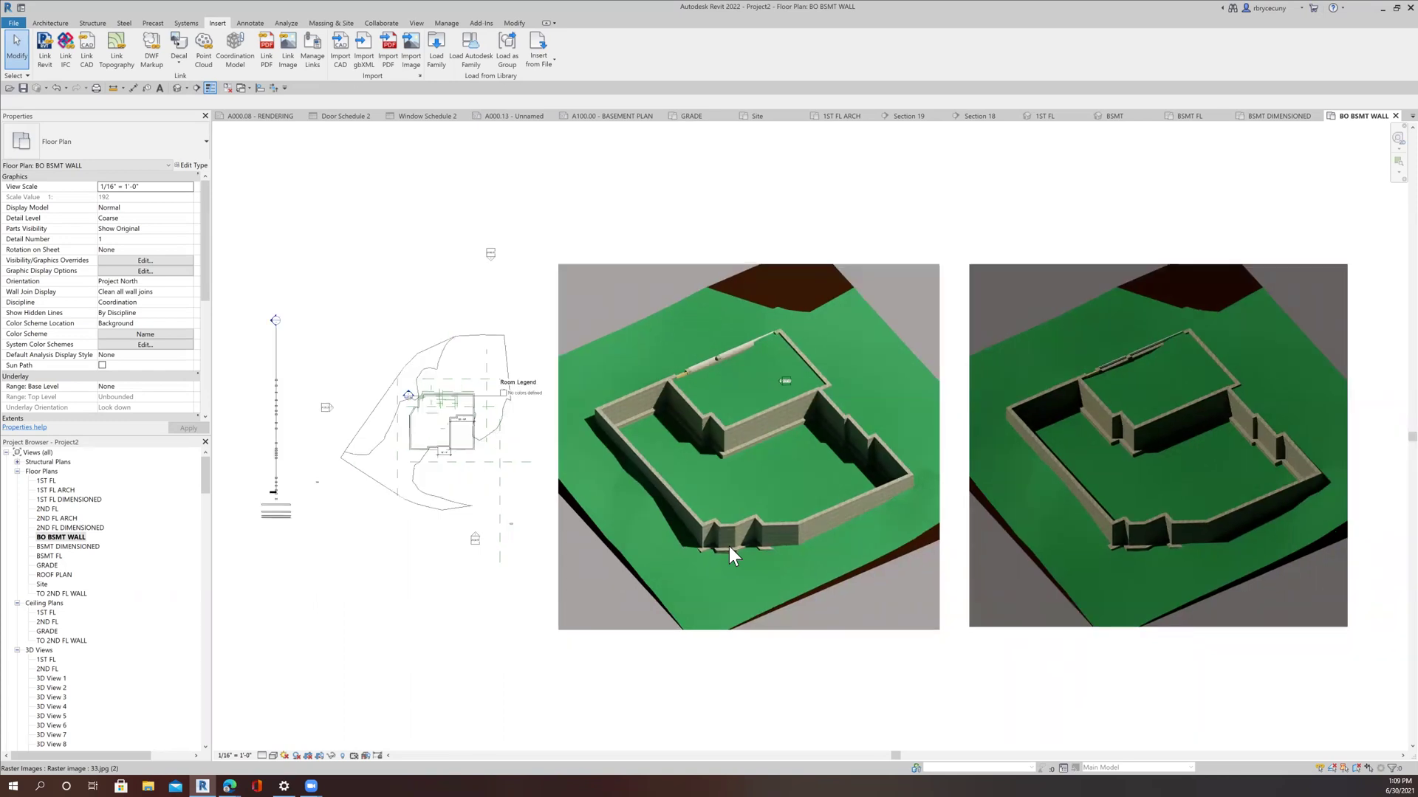